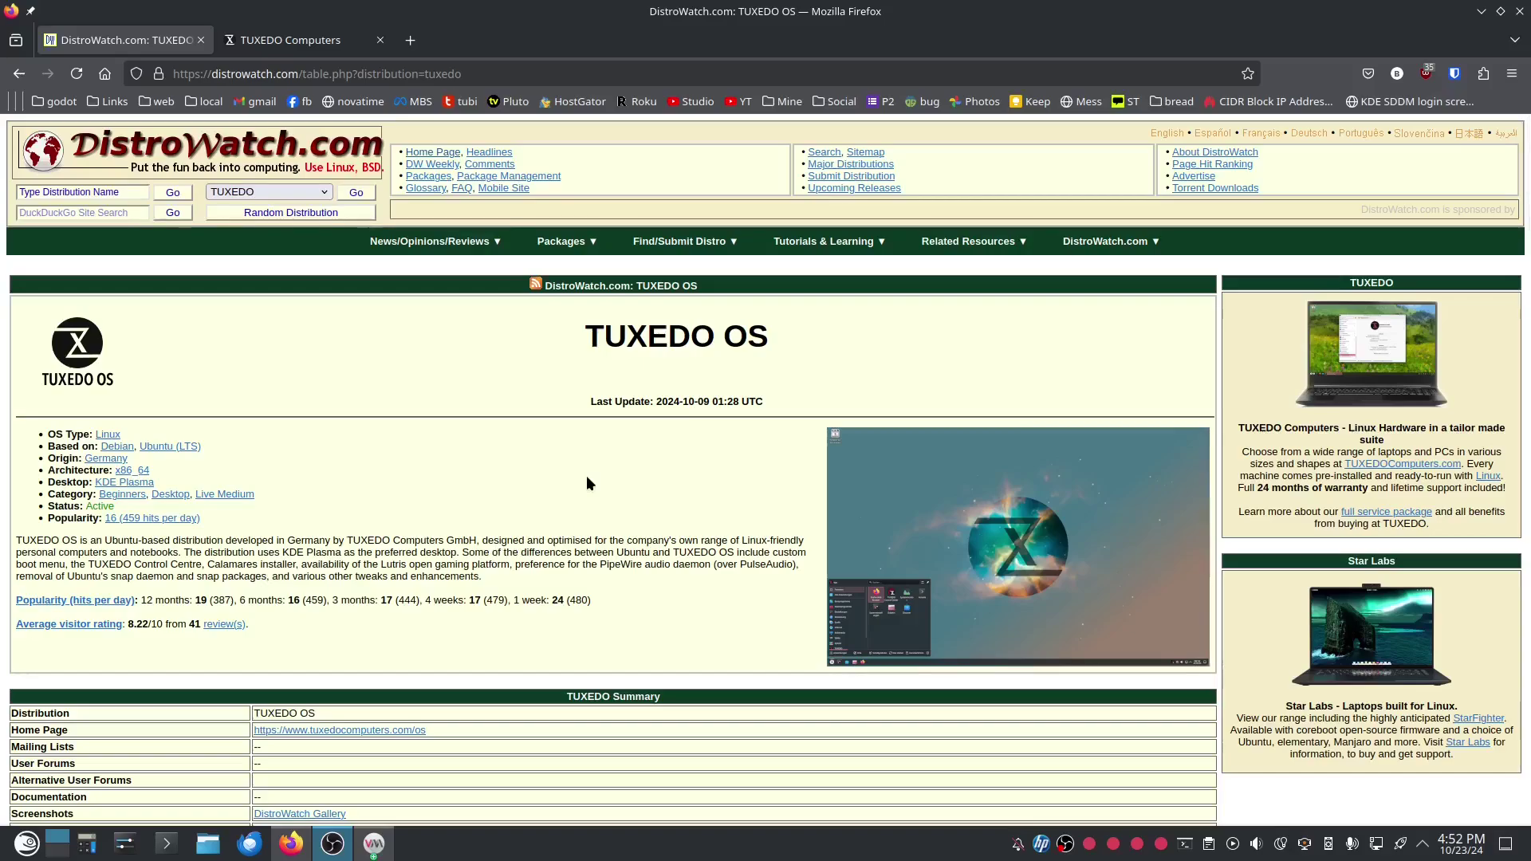
# Switch to the TUXEDO Computers home page and look over its product banner and maintenance notice.
pyautogui.click(282, 48)
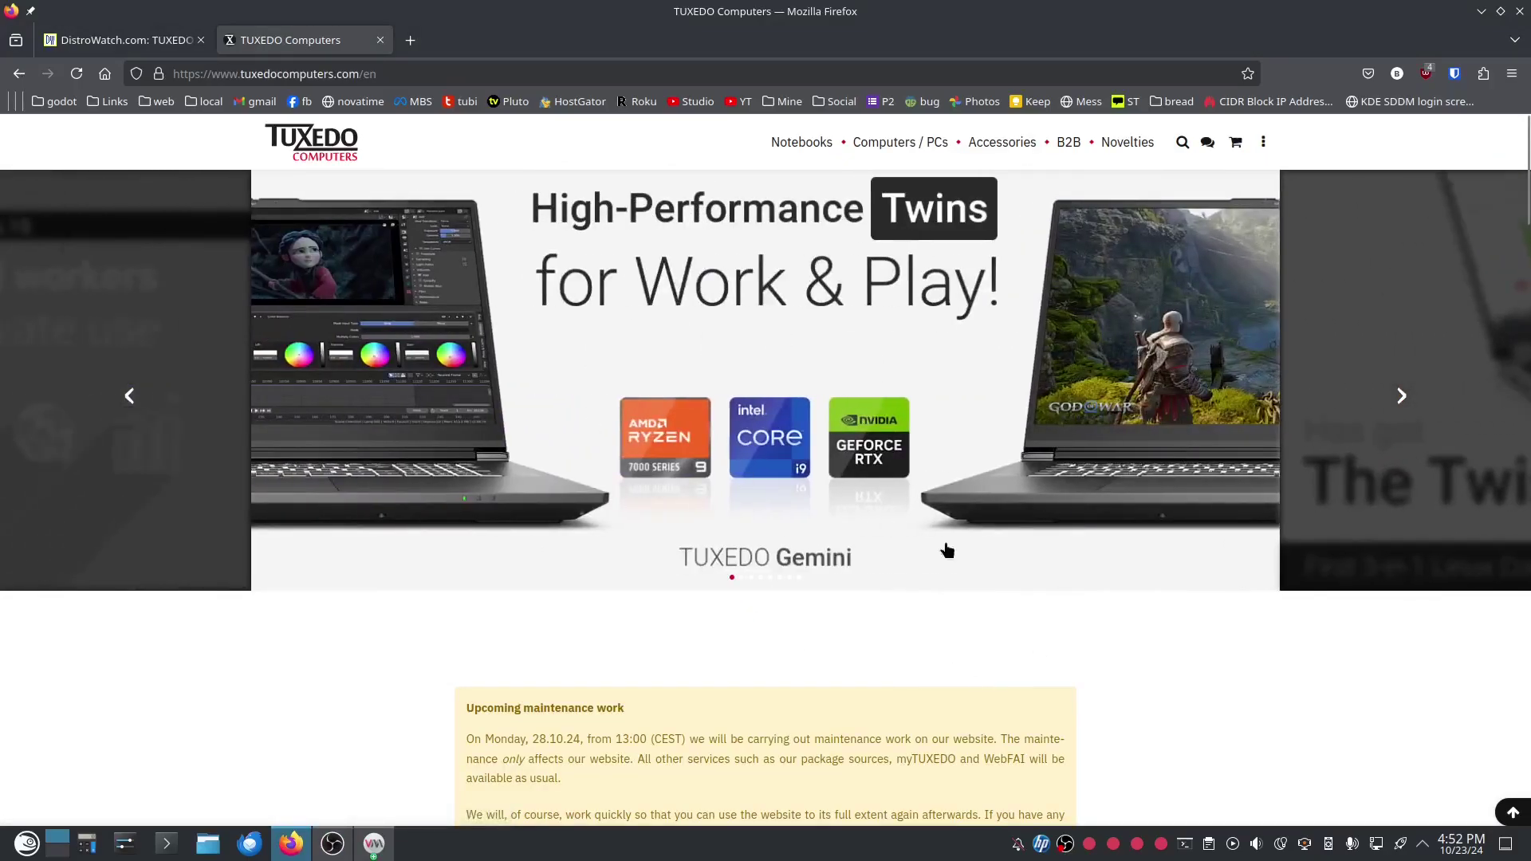
pyautogui.scroll(-10, 1231, 693)
pyautogui.scroll(10, 1246, 696)
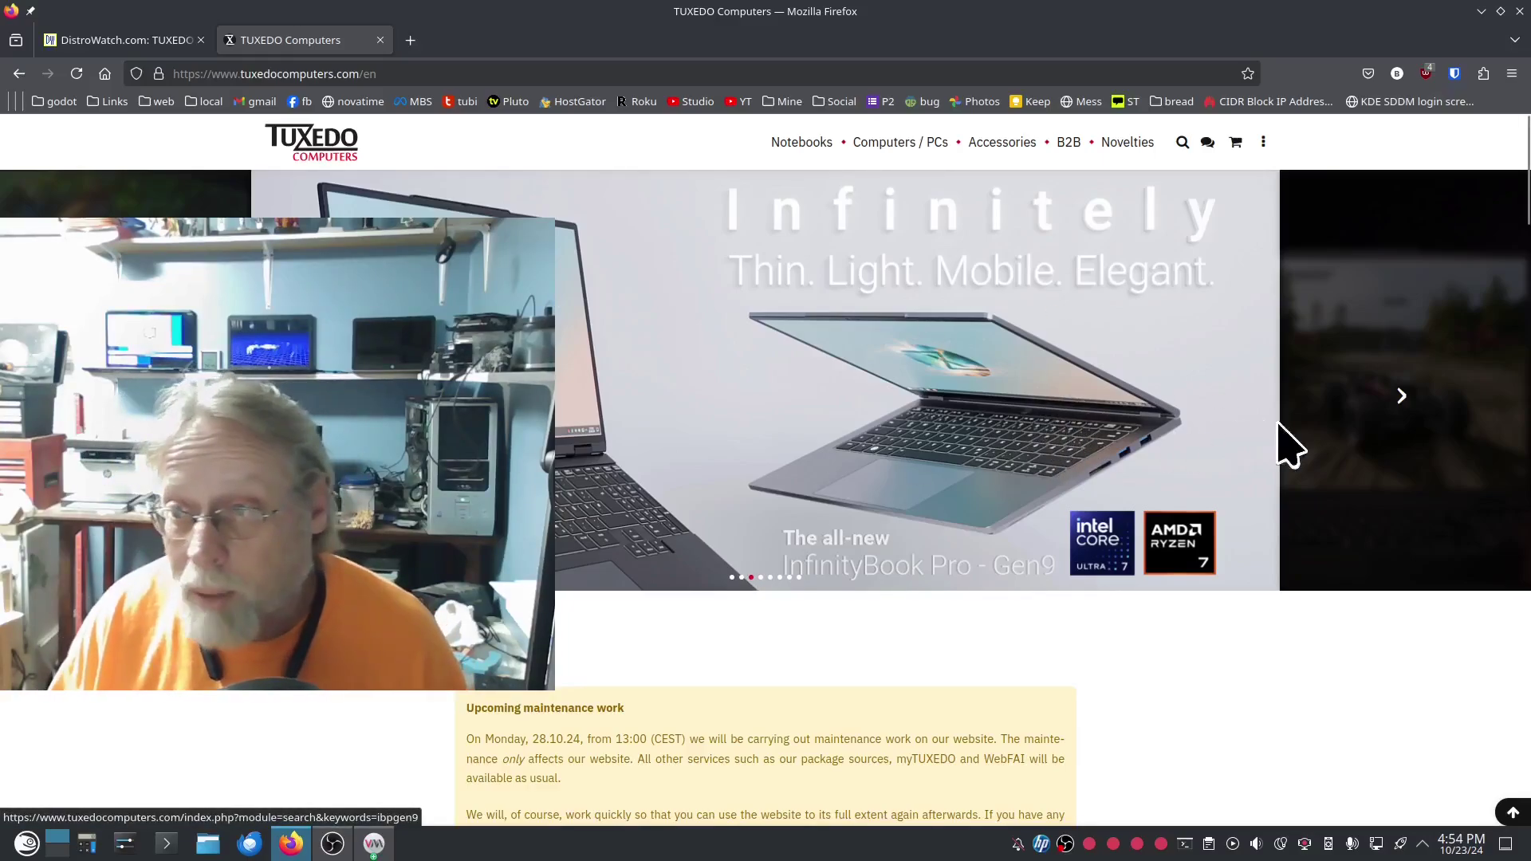
# Cycle the banner through Stellaris, Pulse 14 - Gen4, Nano Pro - Gen13 and Aura back to Gemini, then scroll down.
pyautogui.click(1400, 398)
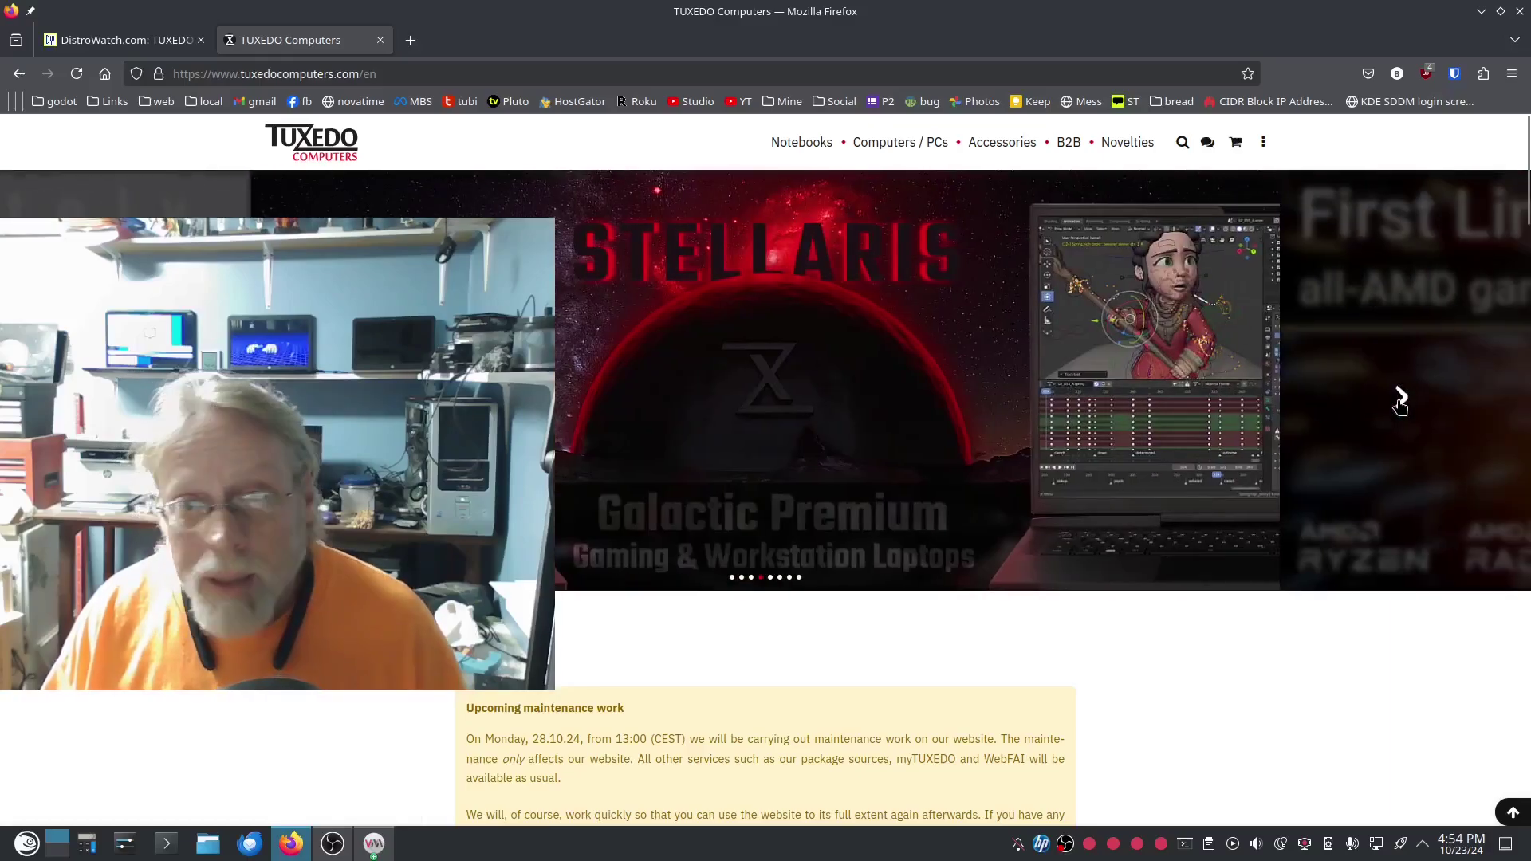
pyautogui.click(1403, 402)
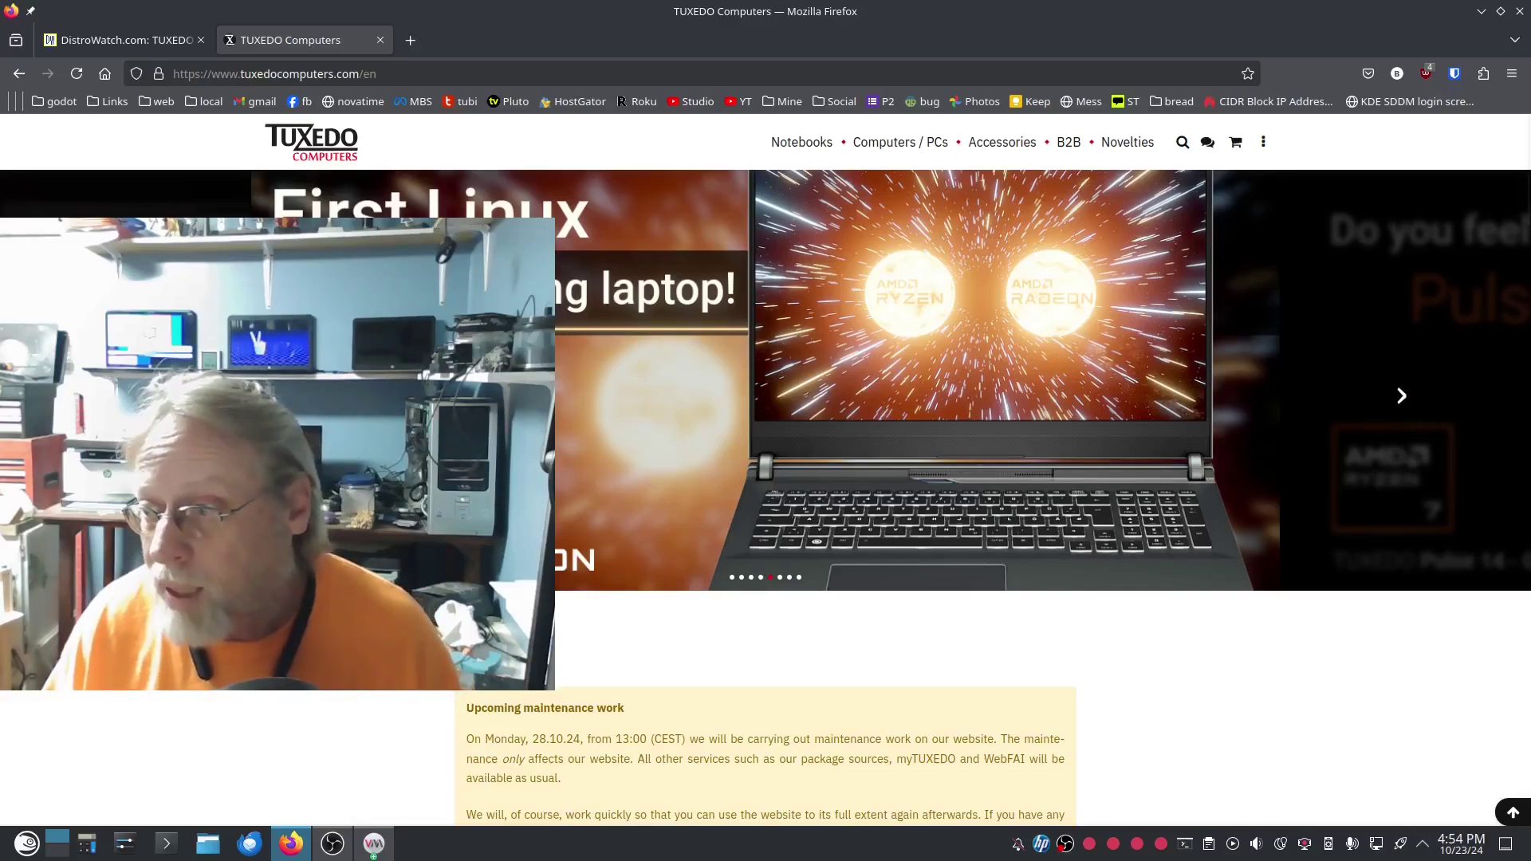
pyautogui.click(1388, 405)
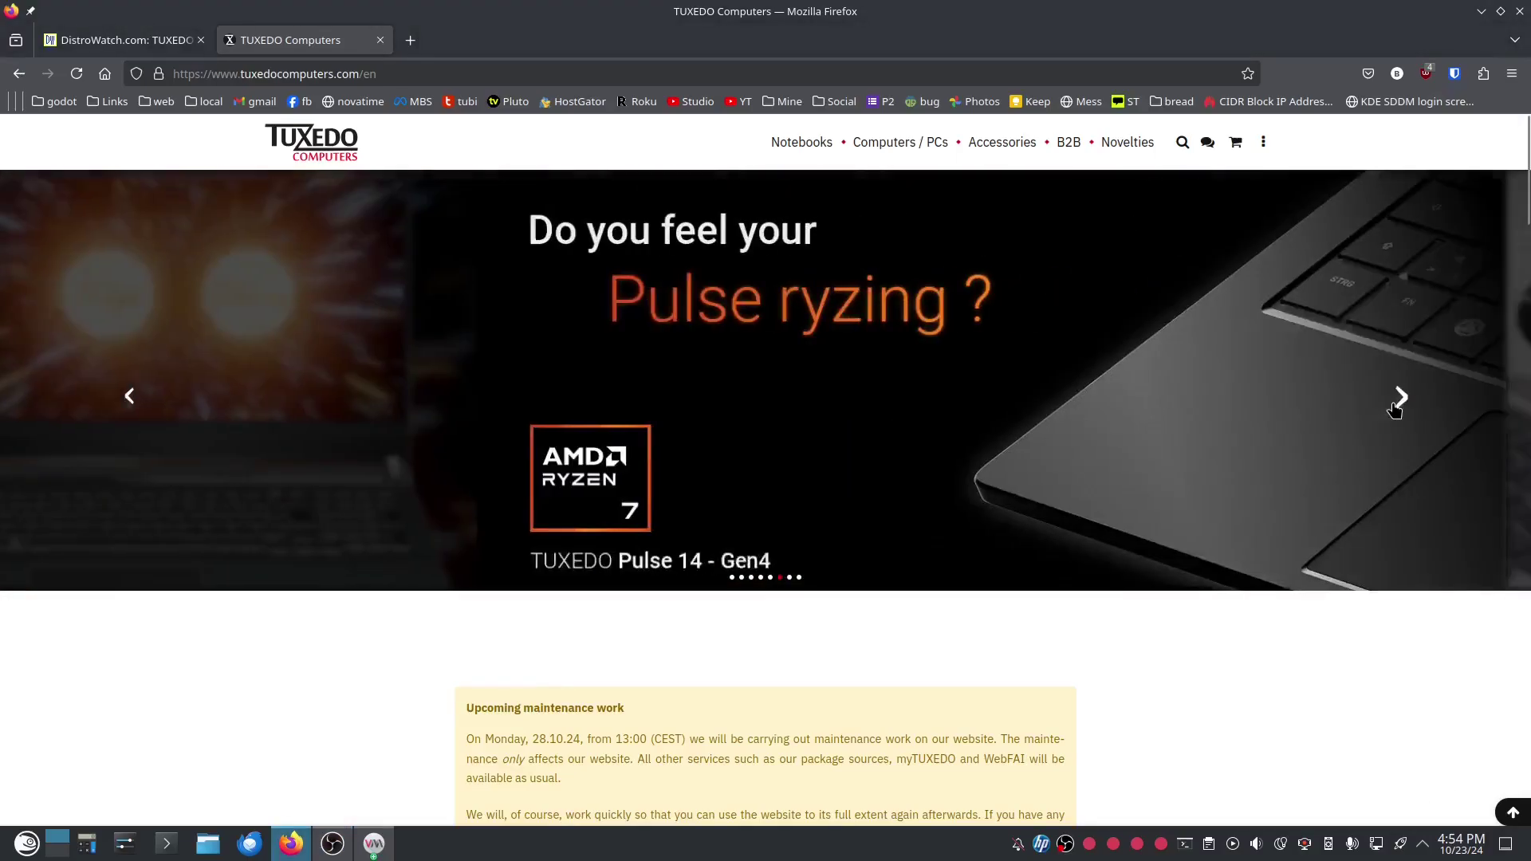
pyautogui.click(1399, 402)
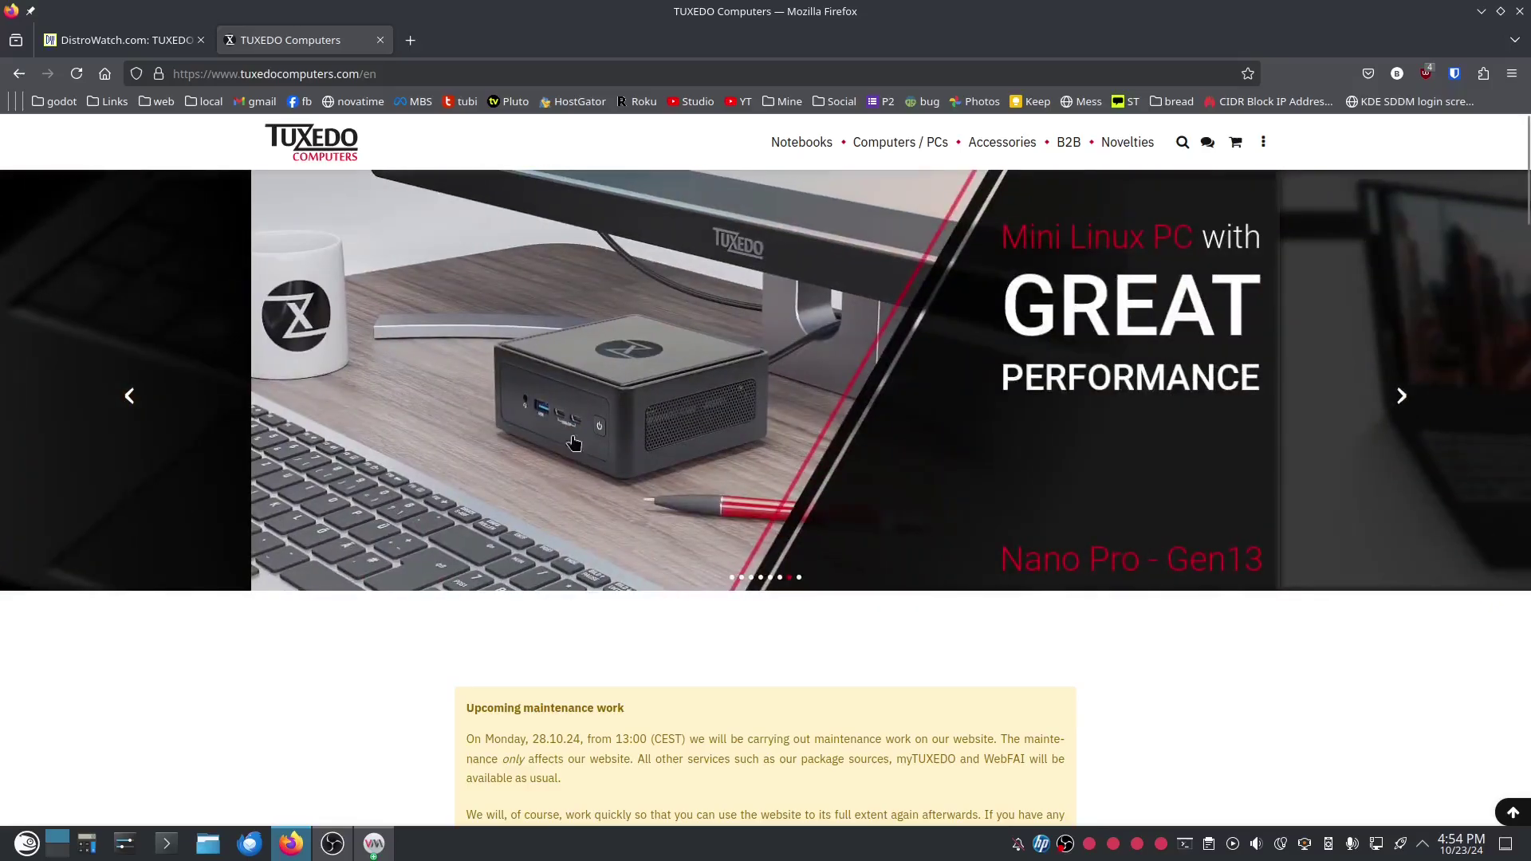
pyautogui.click(1398, 397)
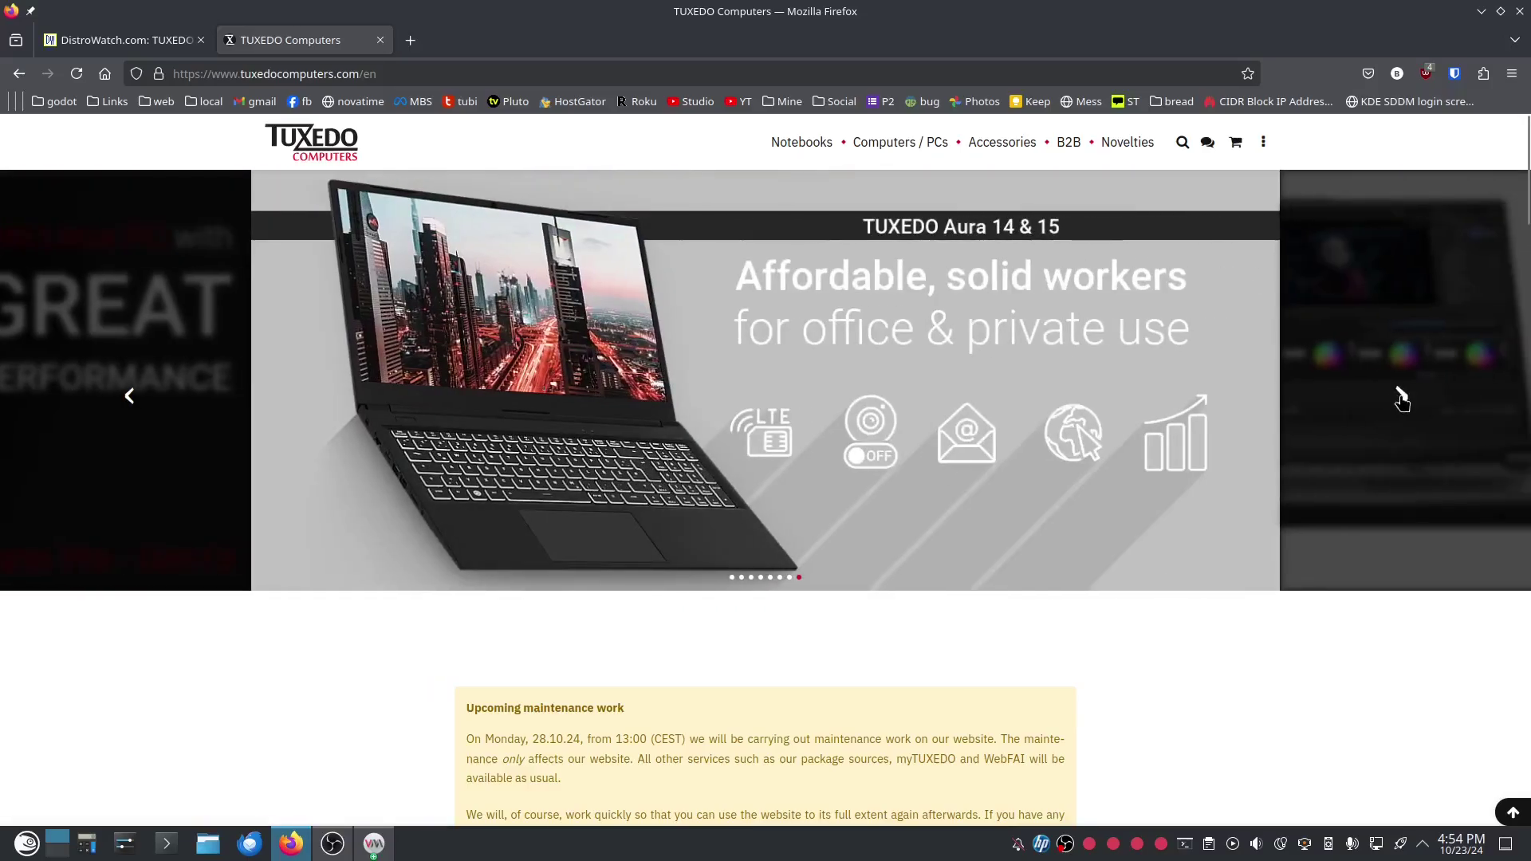
pyautogui.click(1399, 396)
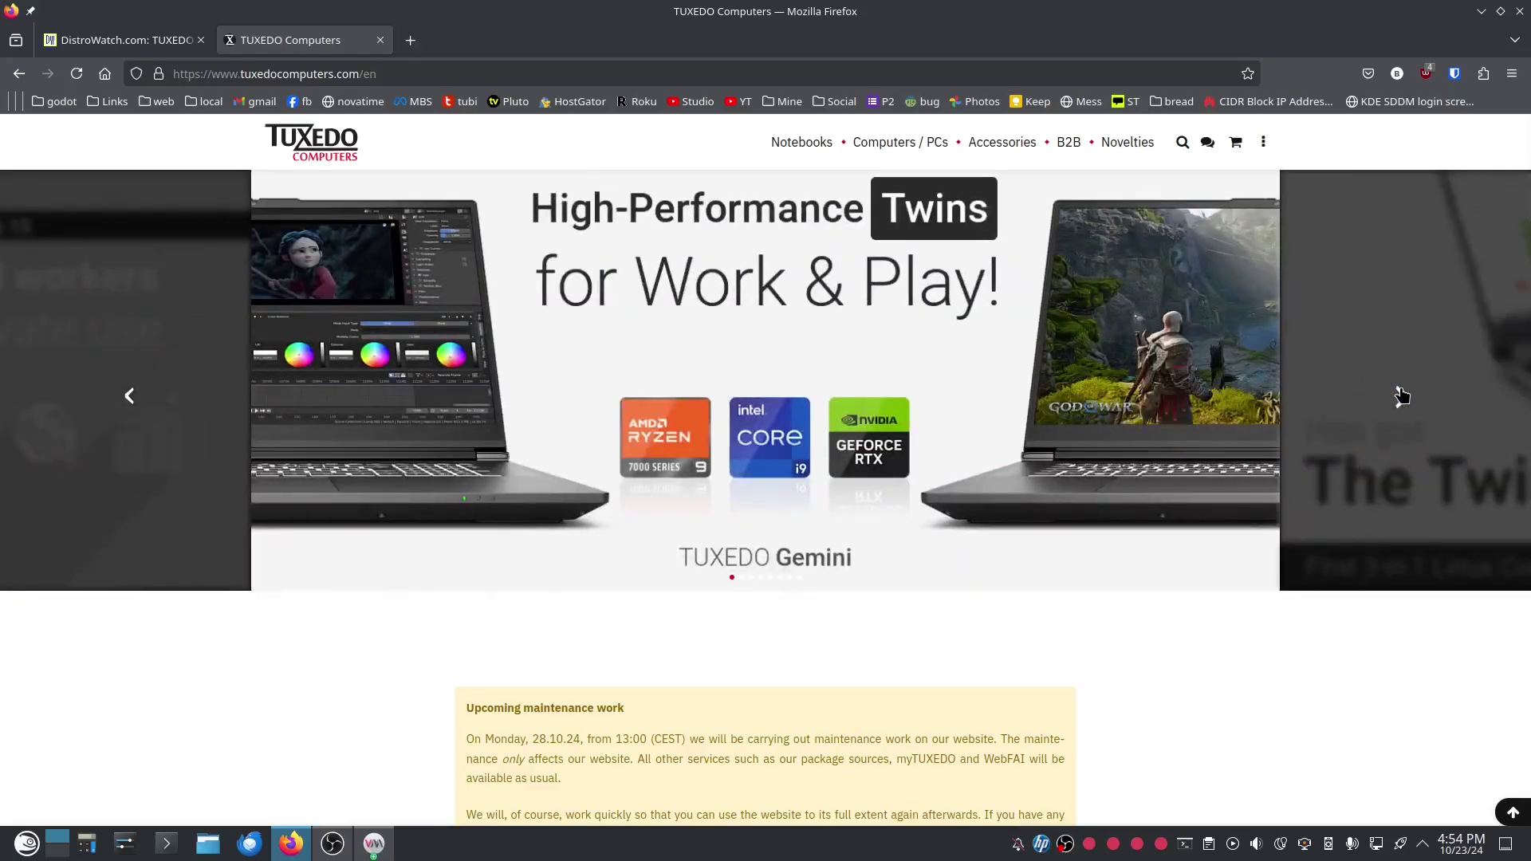
pyautogui.scroll(-5, 413, 677)
pyautogui.scroll(-5, 409, 676)
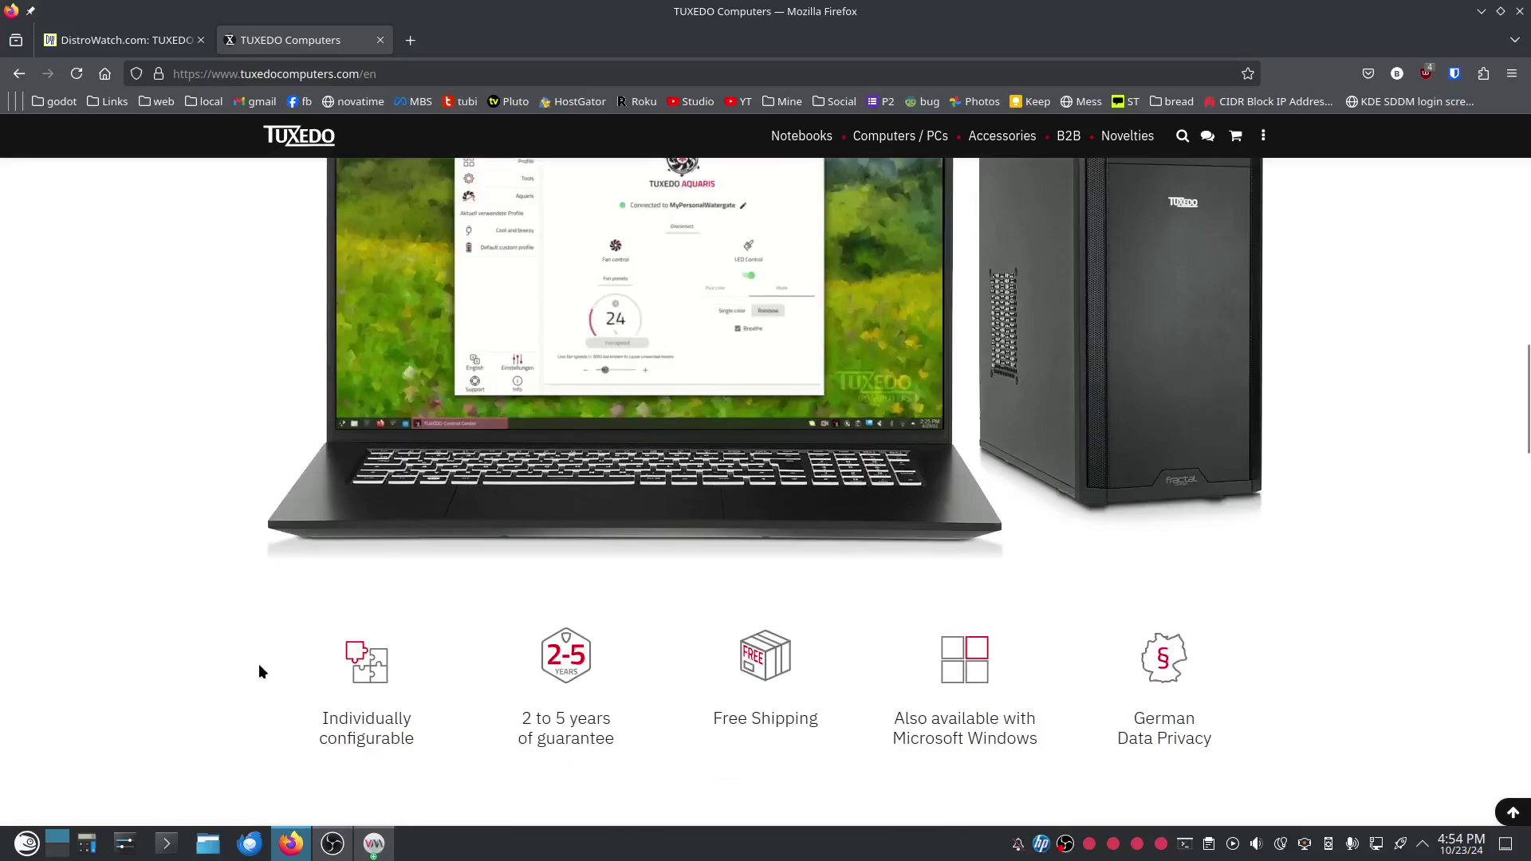
# Scroll down through the home page's Linux-Hardware feature sections.
pyautogui.scroll(-5, 213, 652)
pyautogui.scroll(-10, 213, 652)
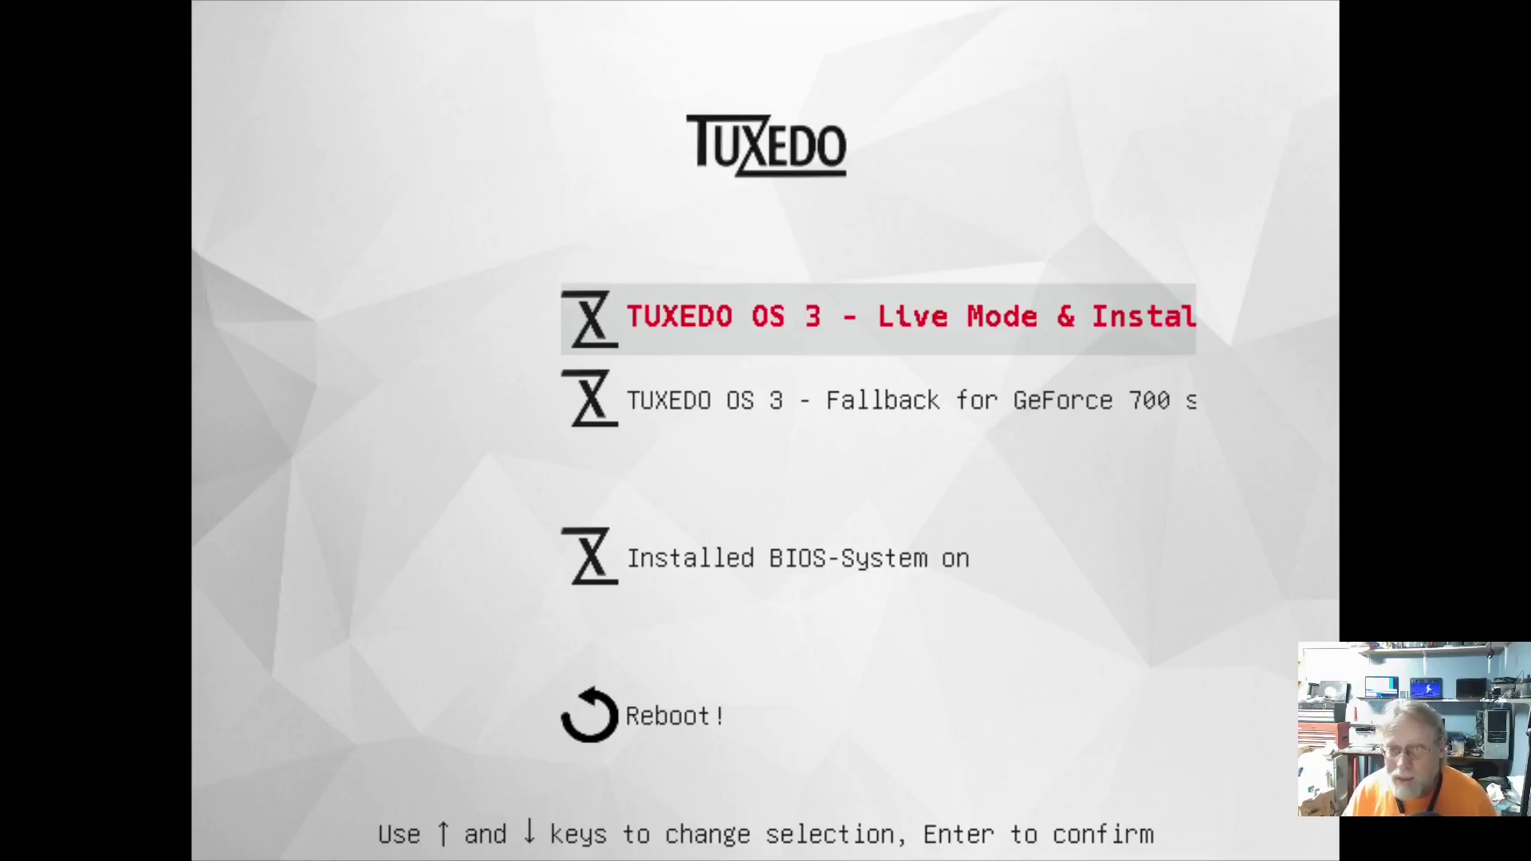
# Boot the 'TUXEDO OS 3 - Live Mode & Installation' GRUB entry.
pyautogui.press('Return')
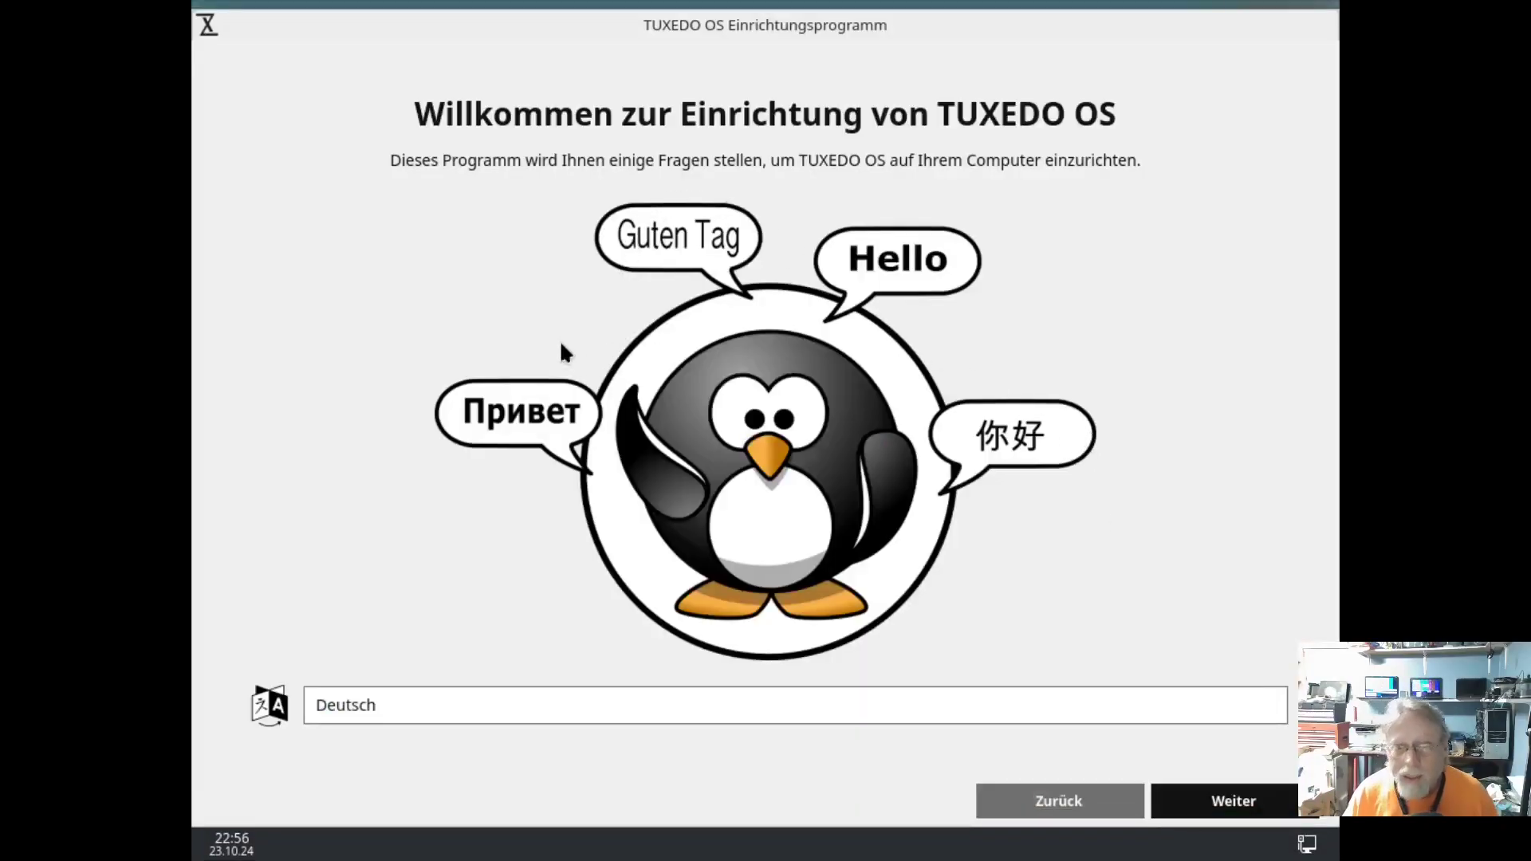
# Choose American English, then accept the New York timezone and English (US) keyboard layout.
pyautogui.click(501, 709)
pyautogui.scroll(-1, 501, 701)
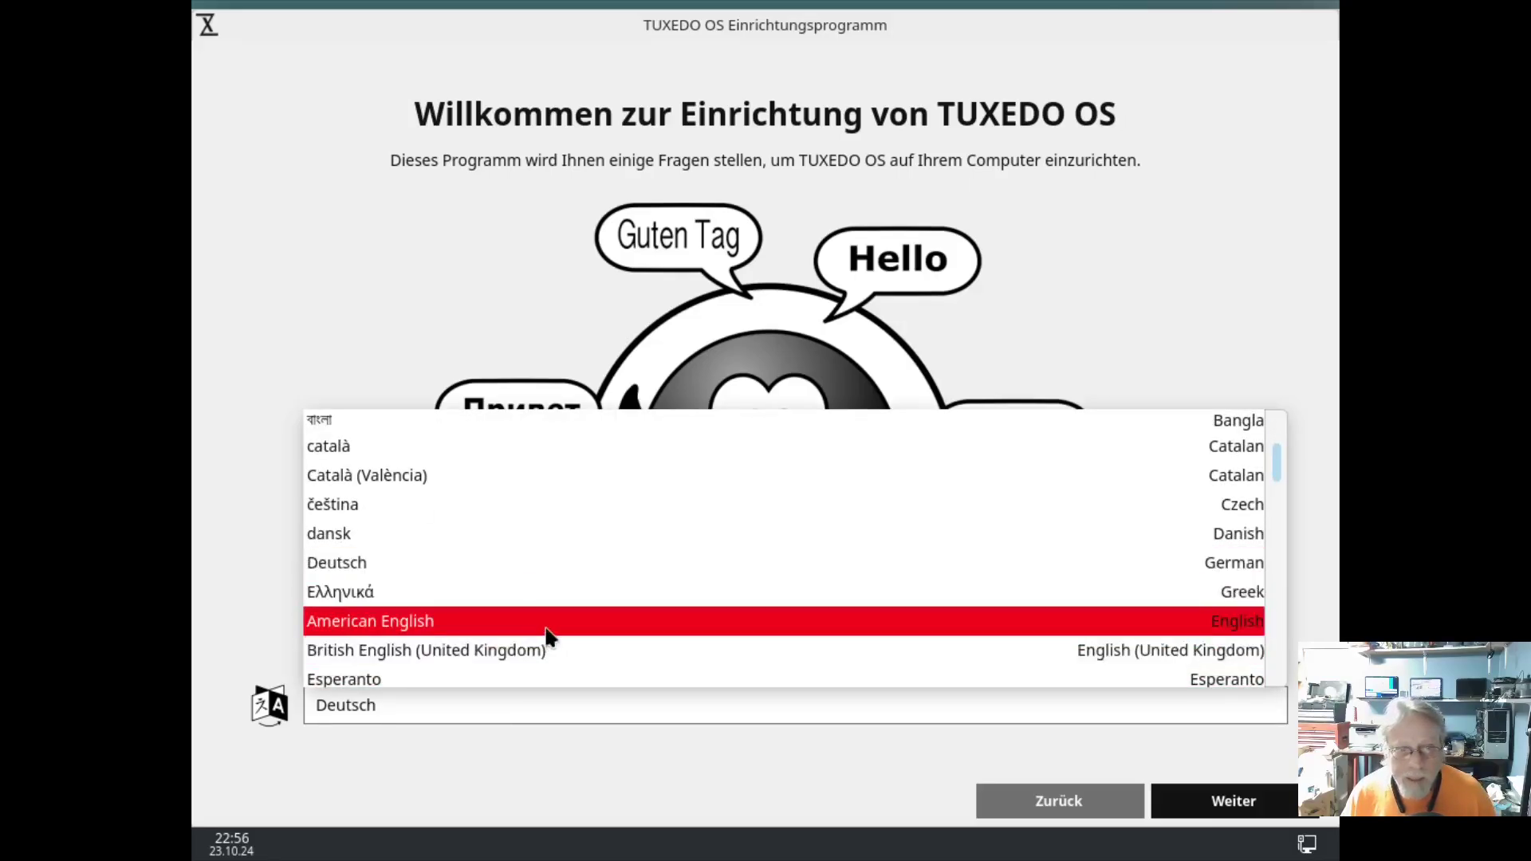
pyautogui.click(543, 622)
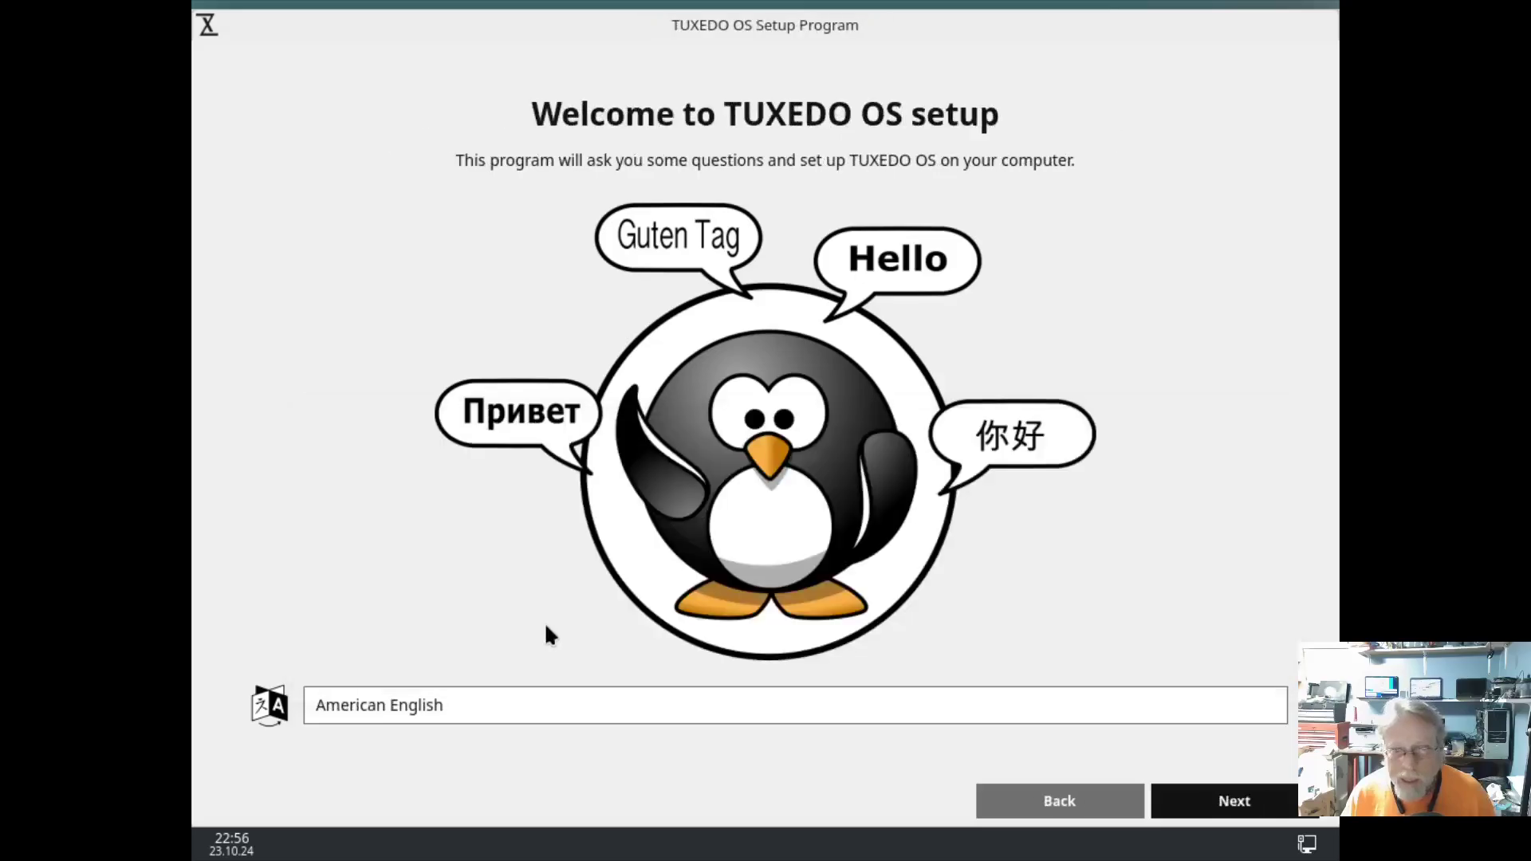
pyautogui.click(1225, 802)
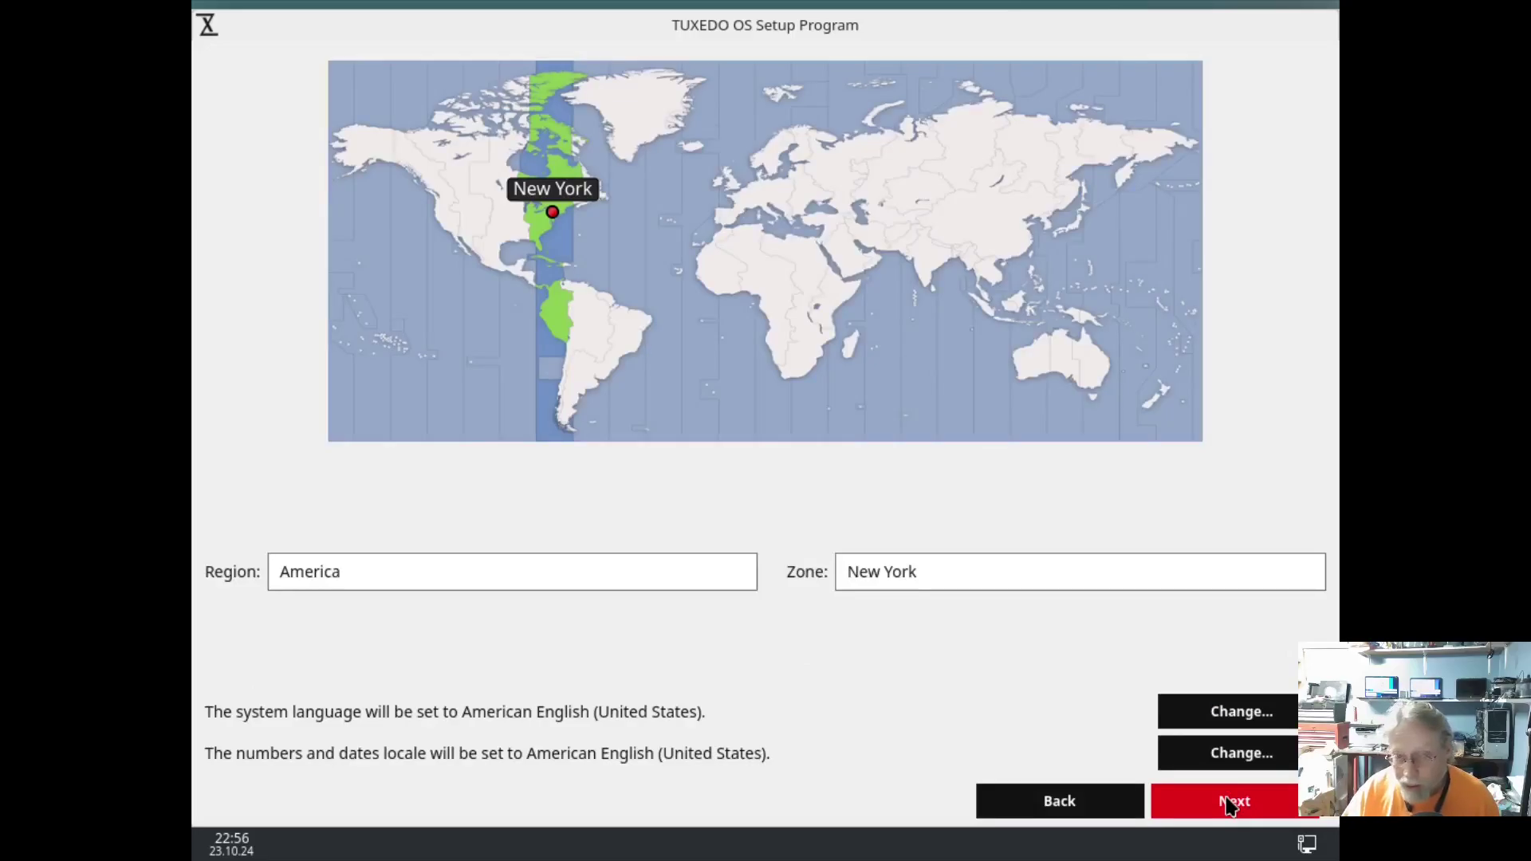
pyautogui.click(1229, 804)
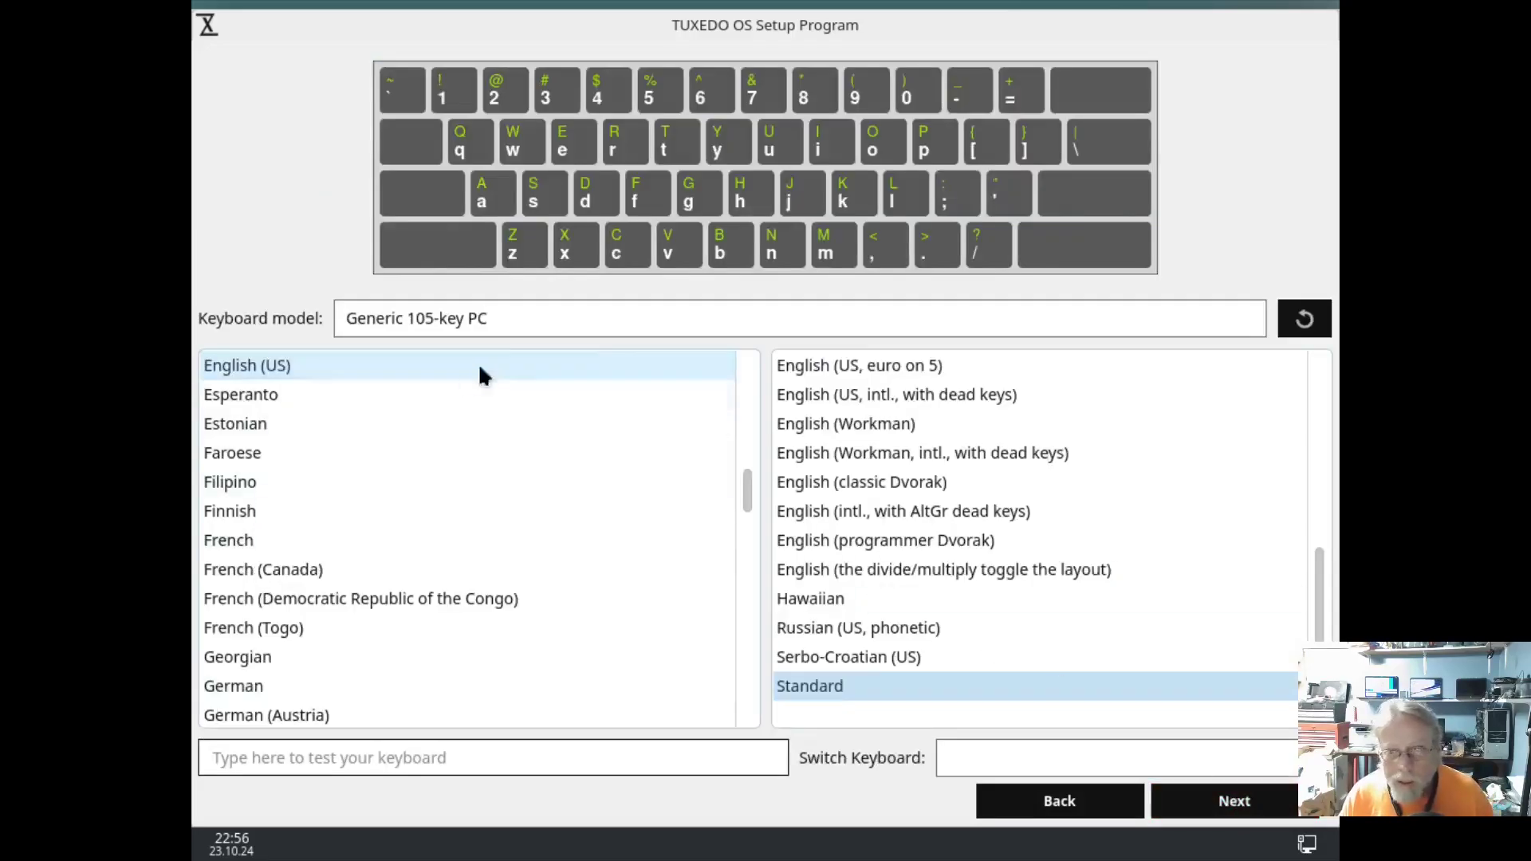
pyautogui.click(1257, 817)
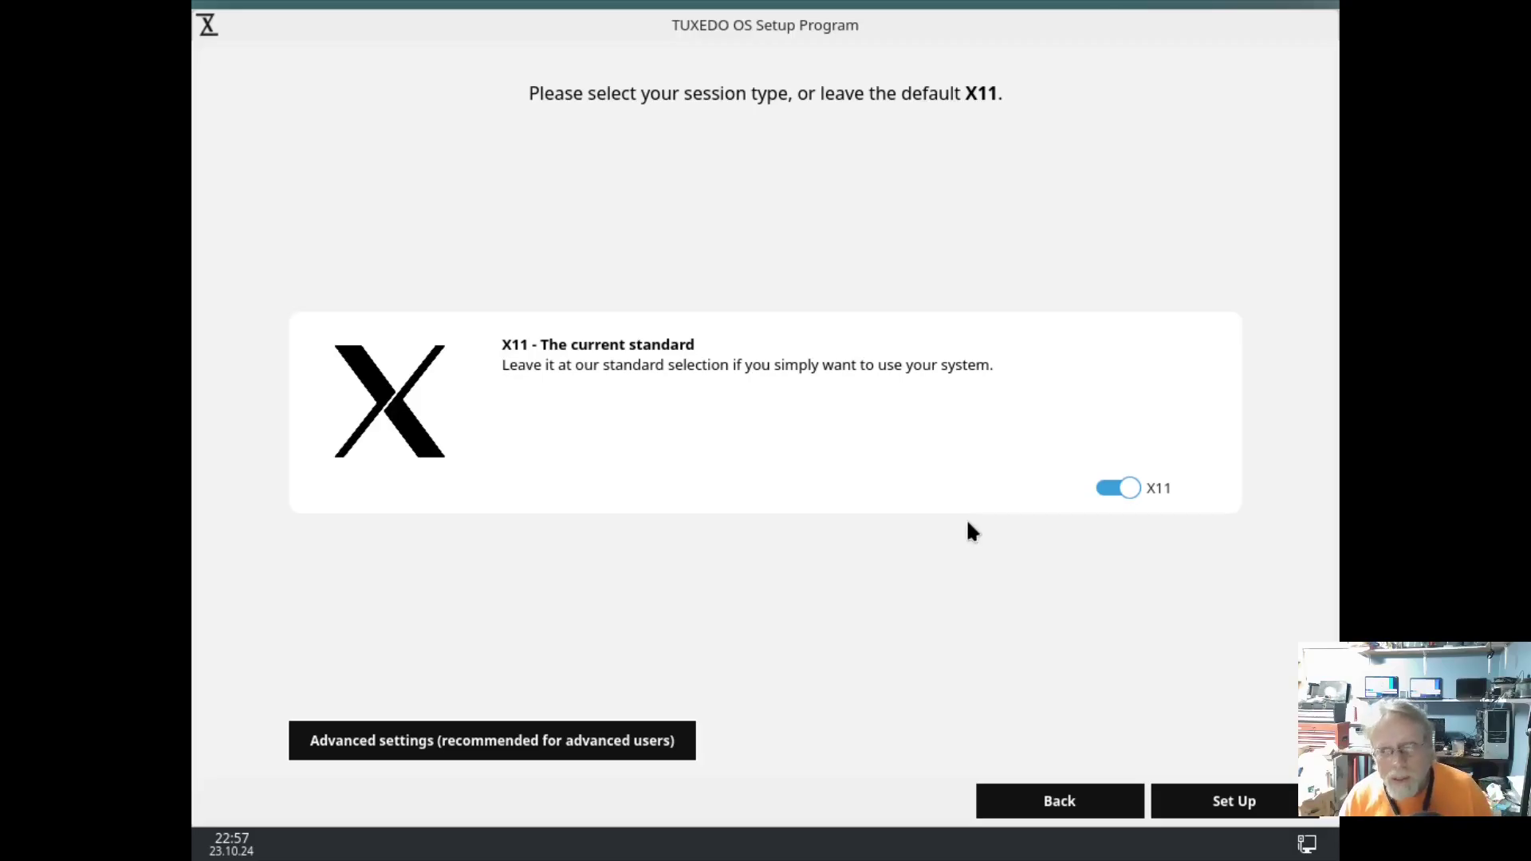
# Switch the X11 session toggle off and reveal the advanced settings with the Wayland option.
pyautogui.click(1113, 486)
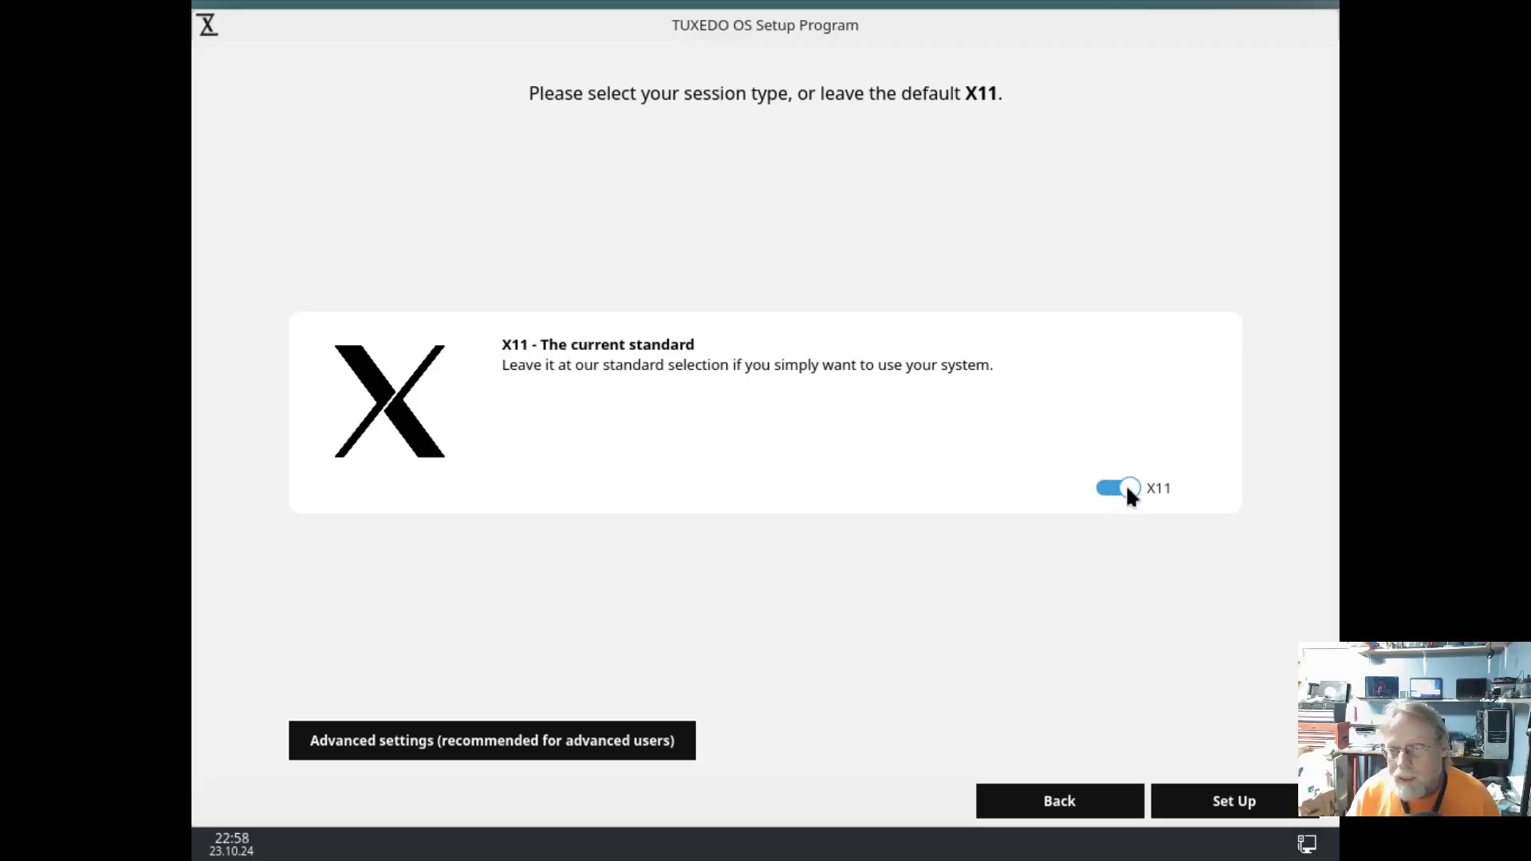
pyautogui.click(1126, 488)
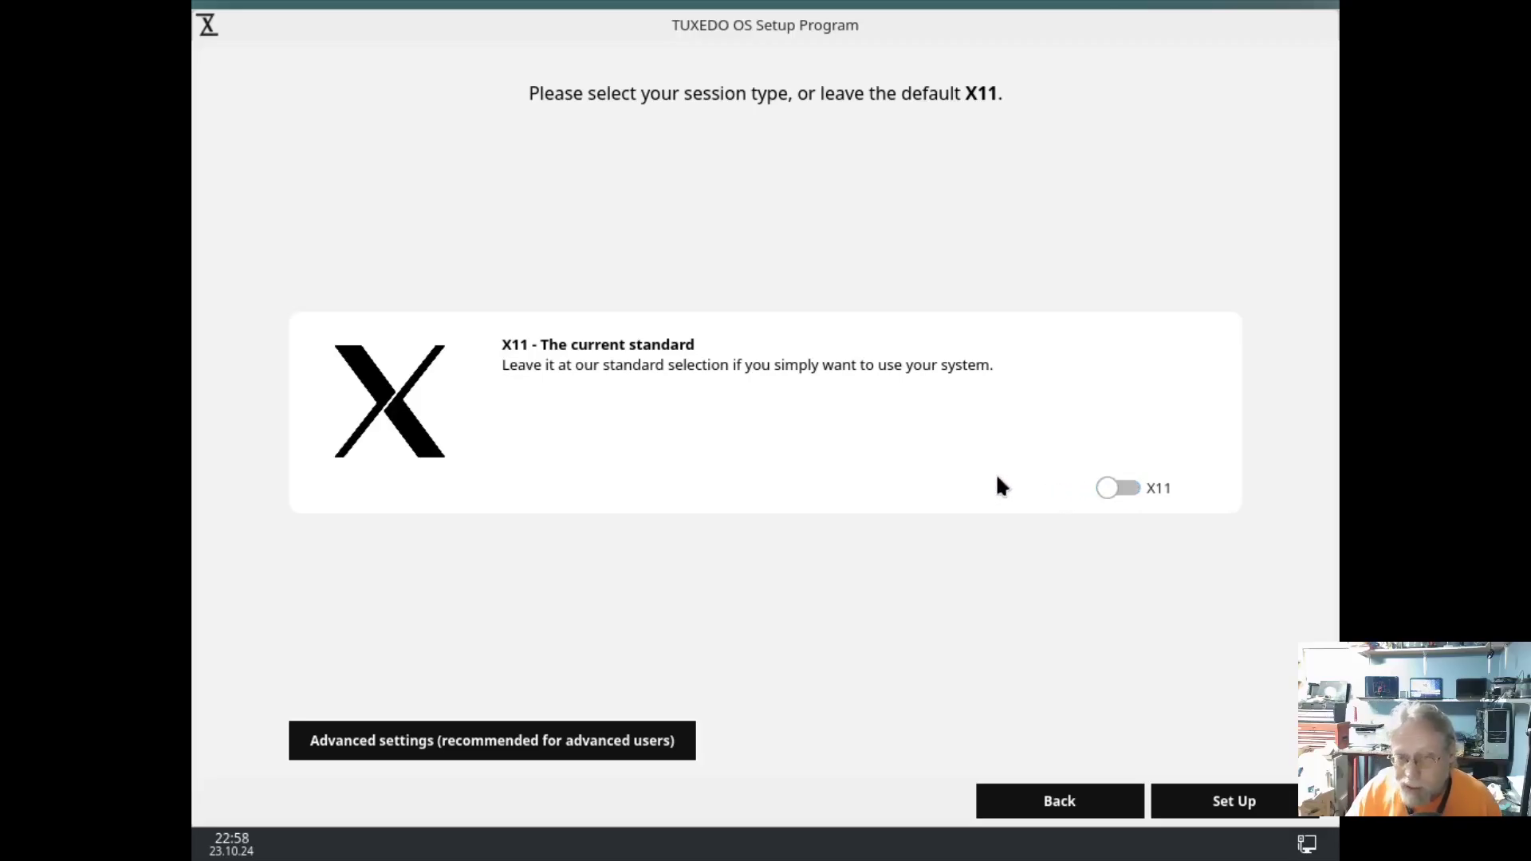
pyautogui.click(385, 740)
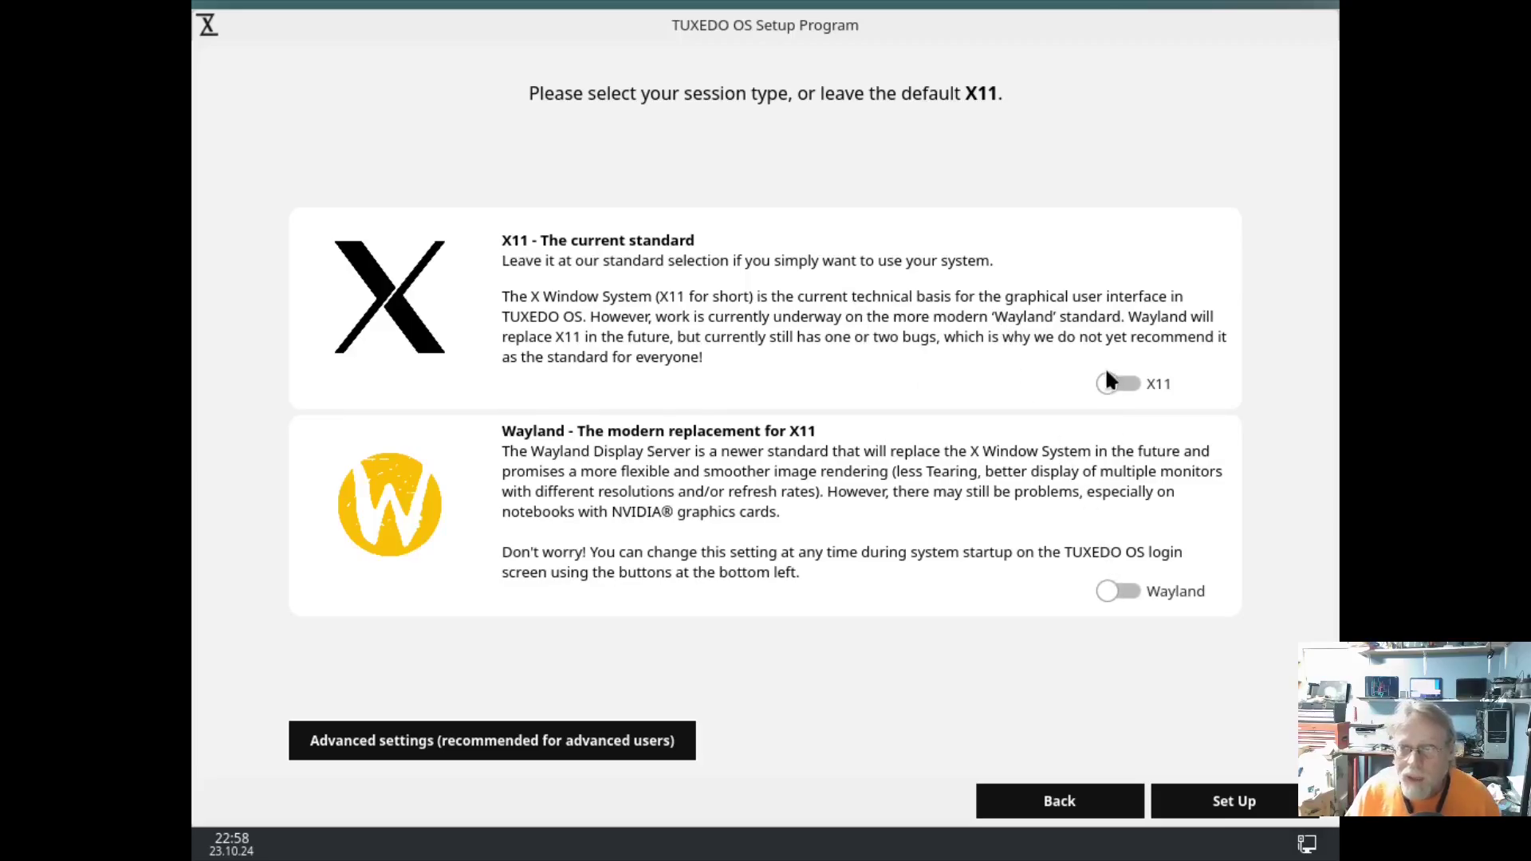
# Turn the Wayland toggle off and run Set Up to apply the settings.
pyautogui.click(1126, 590)
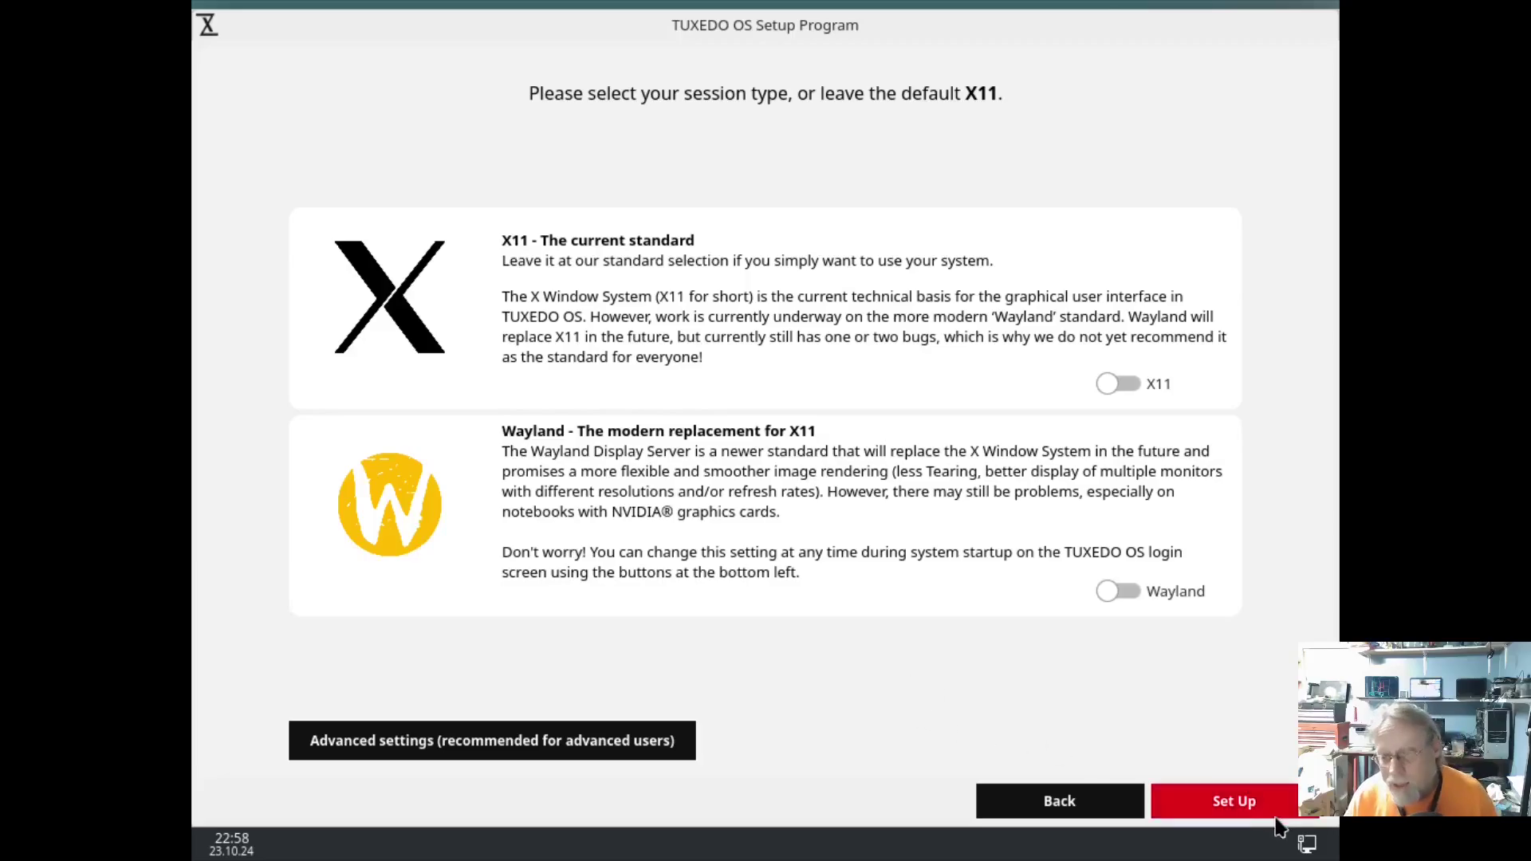
pyautogui.click(1228, 802)
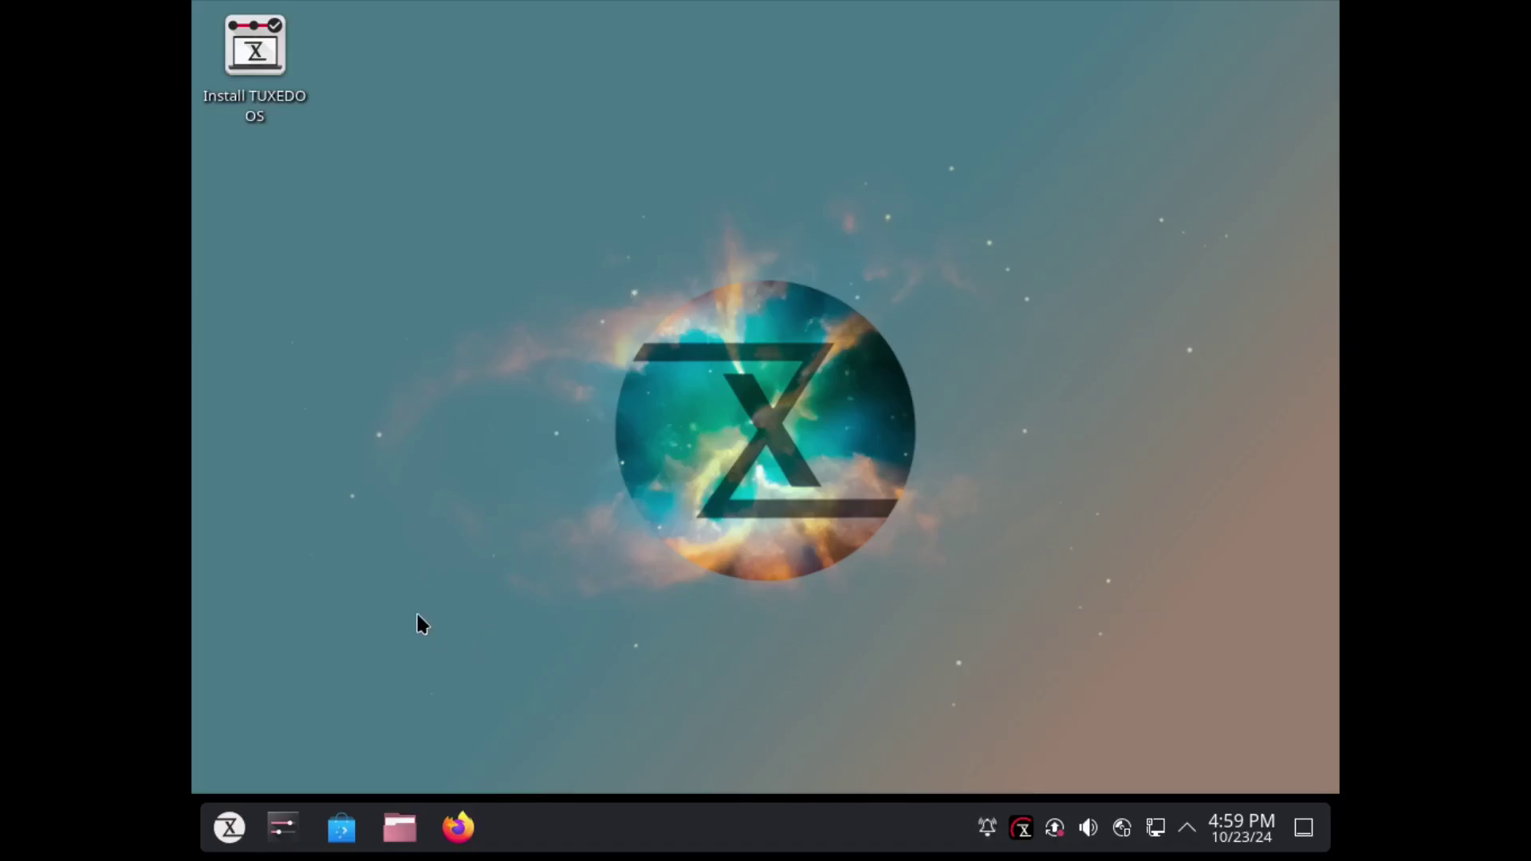
pyautogui.click(228, 828)
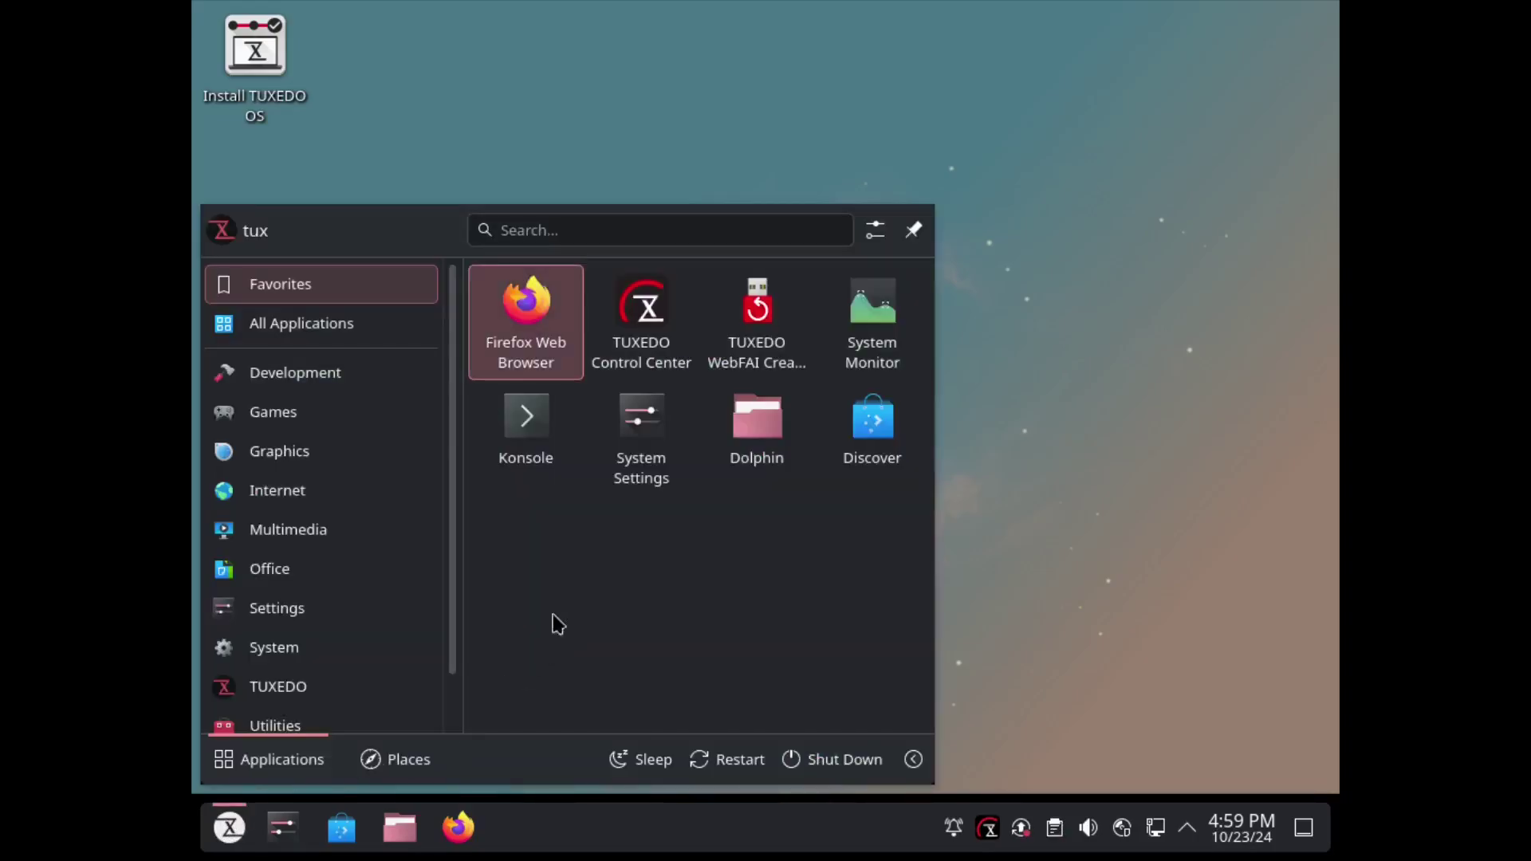
pyautogui.moveTo(351, 622)
pyautogui.moveTo(345, 656)
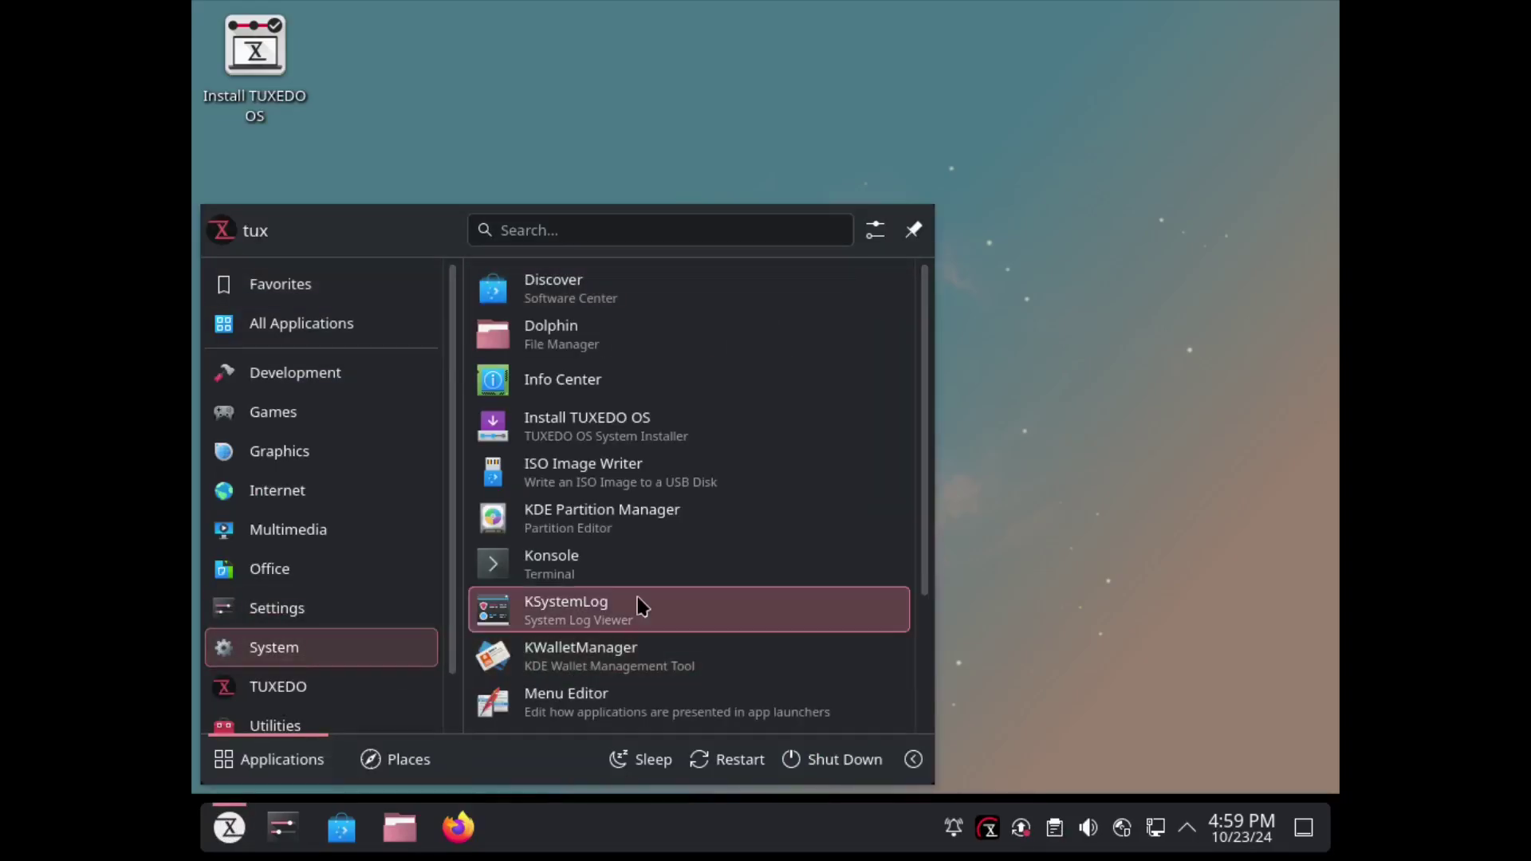
pyautogui.click(666, 430)
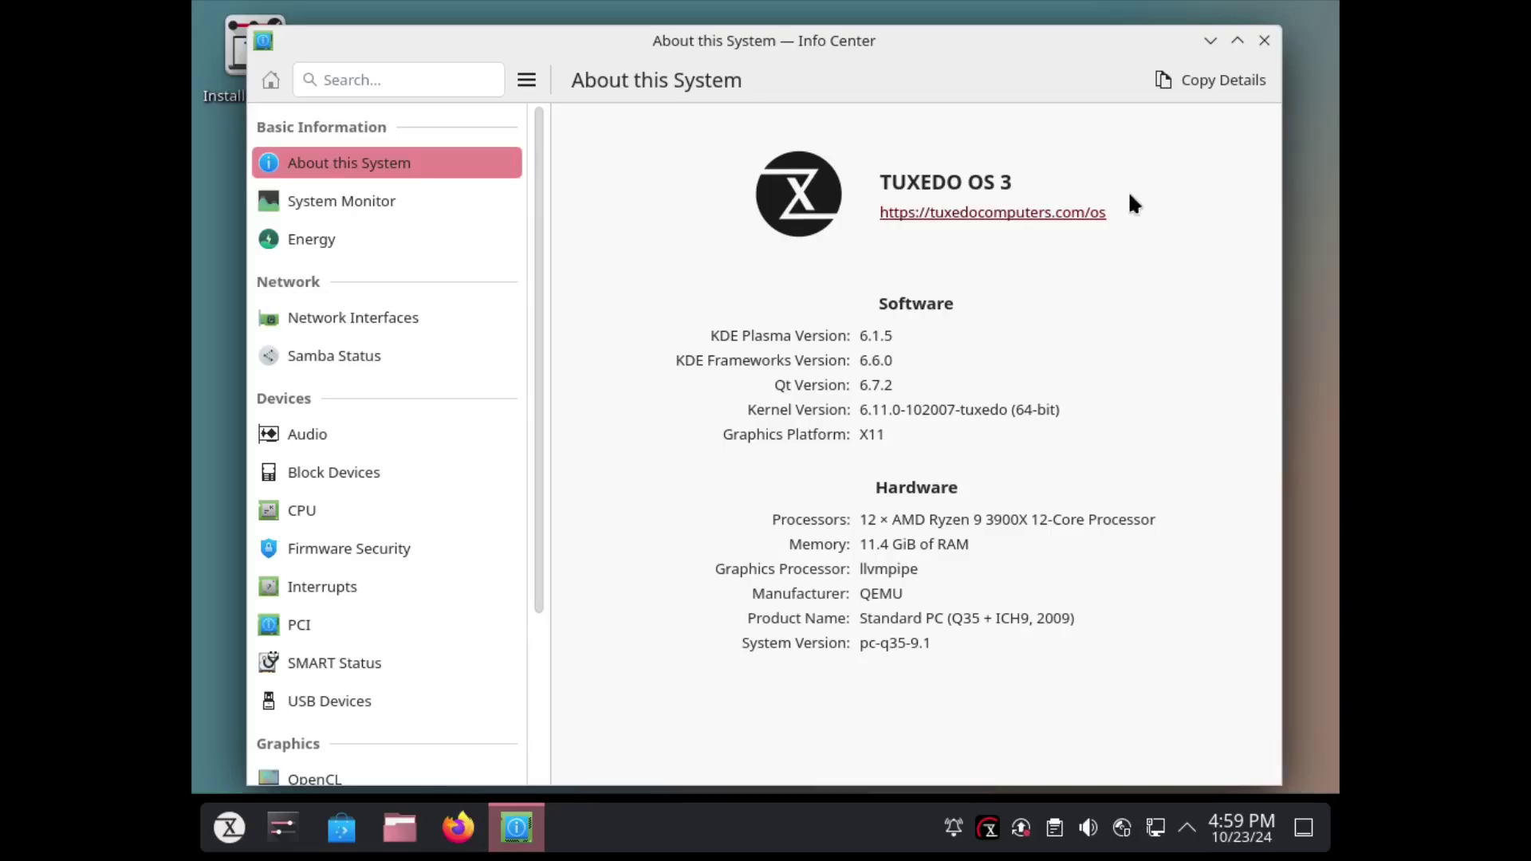
pyautogui.click(1259, 40)
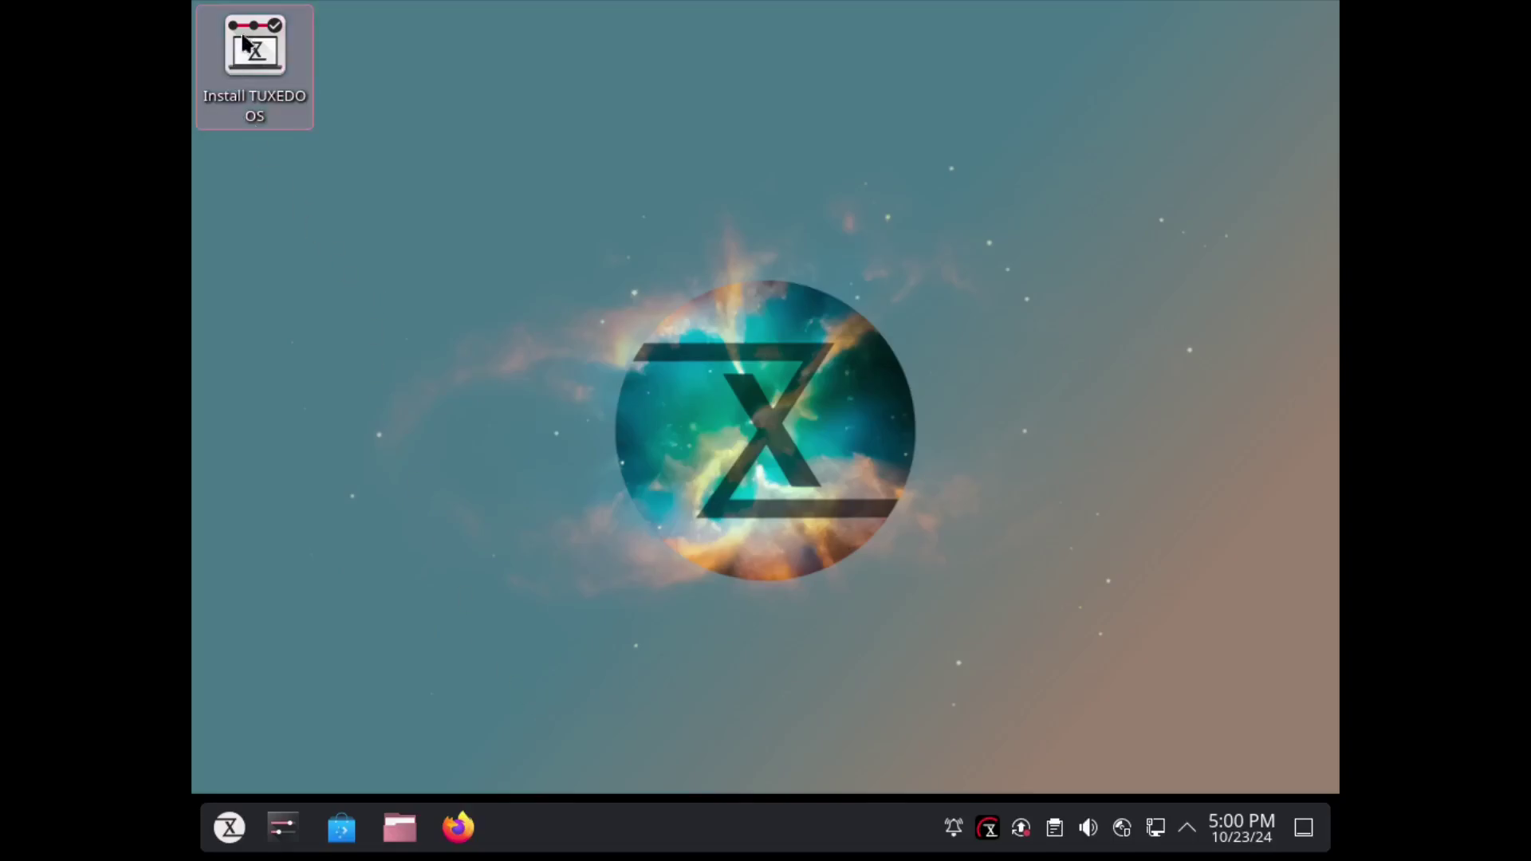
# Launch the installer from the desktop's 'Install TUXEDO OS' icon.
pyautogui.doubleClick(255, 56)
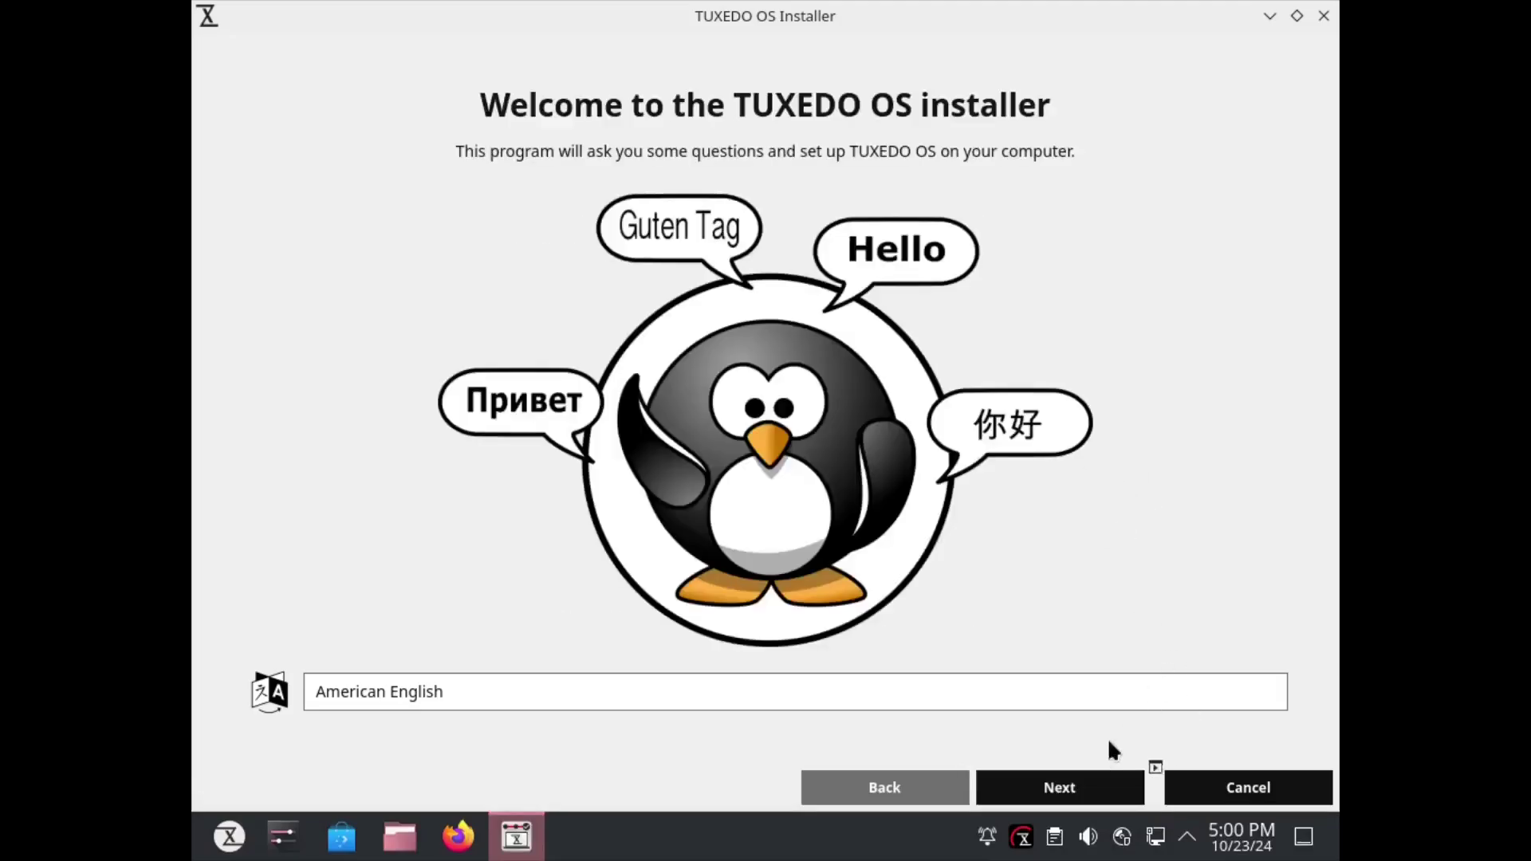
# Go past the welcome page and choose Erase disk for the 40 GiB vda drive with ext4.
pyautogui.click(1080, 792)
pyautogui.click(209, 118)
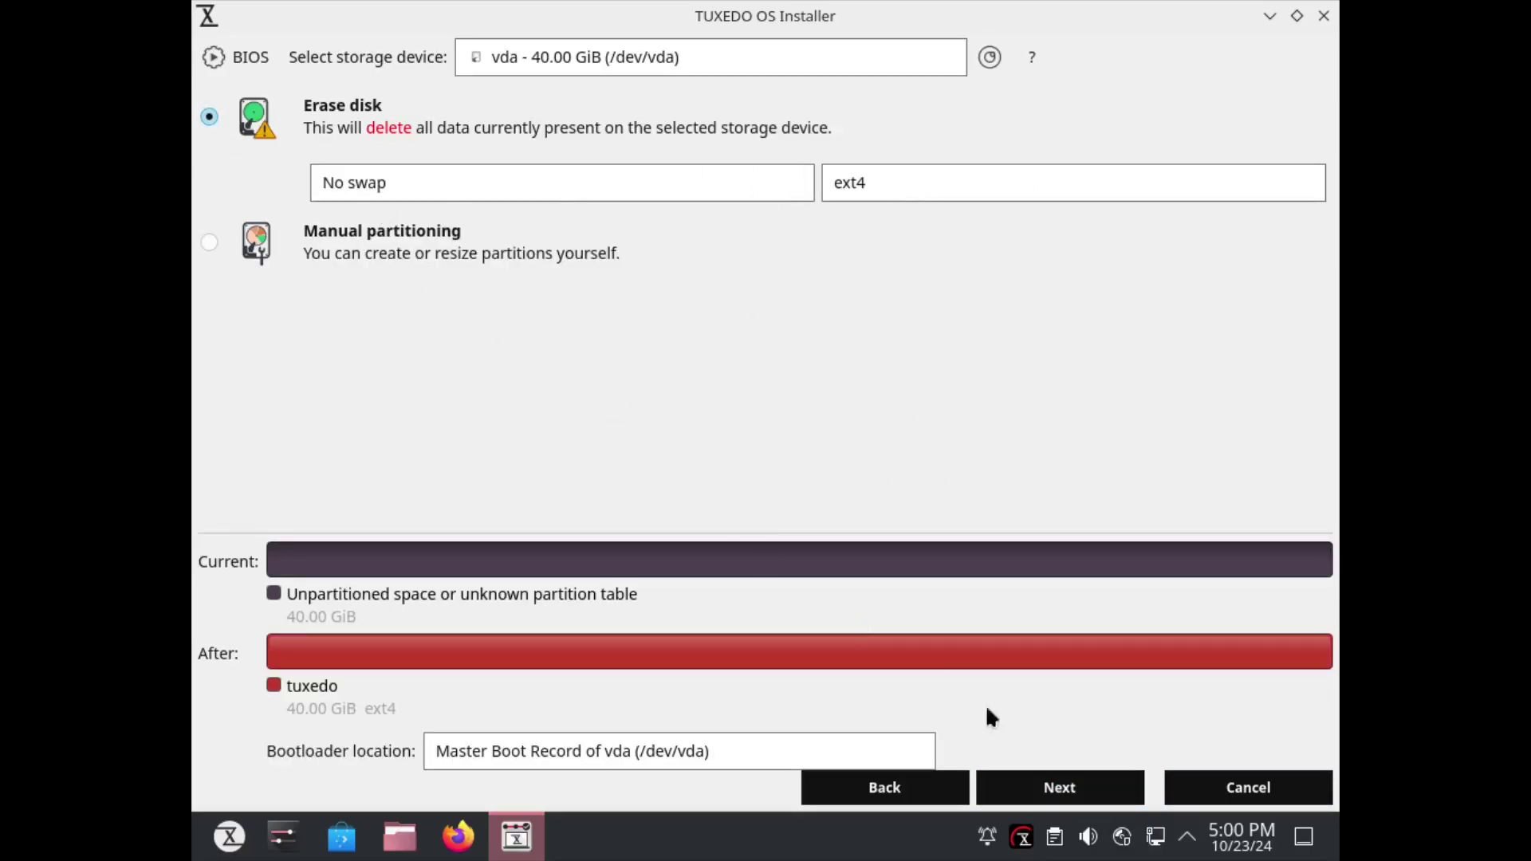
# On the user page, enter the full name, then the account password and its repetition.
pyautogui.click(1052, 789)
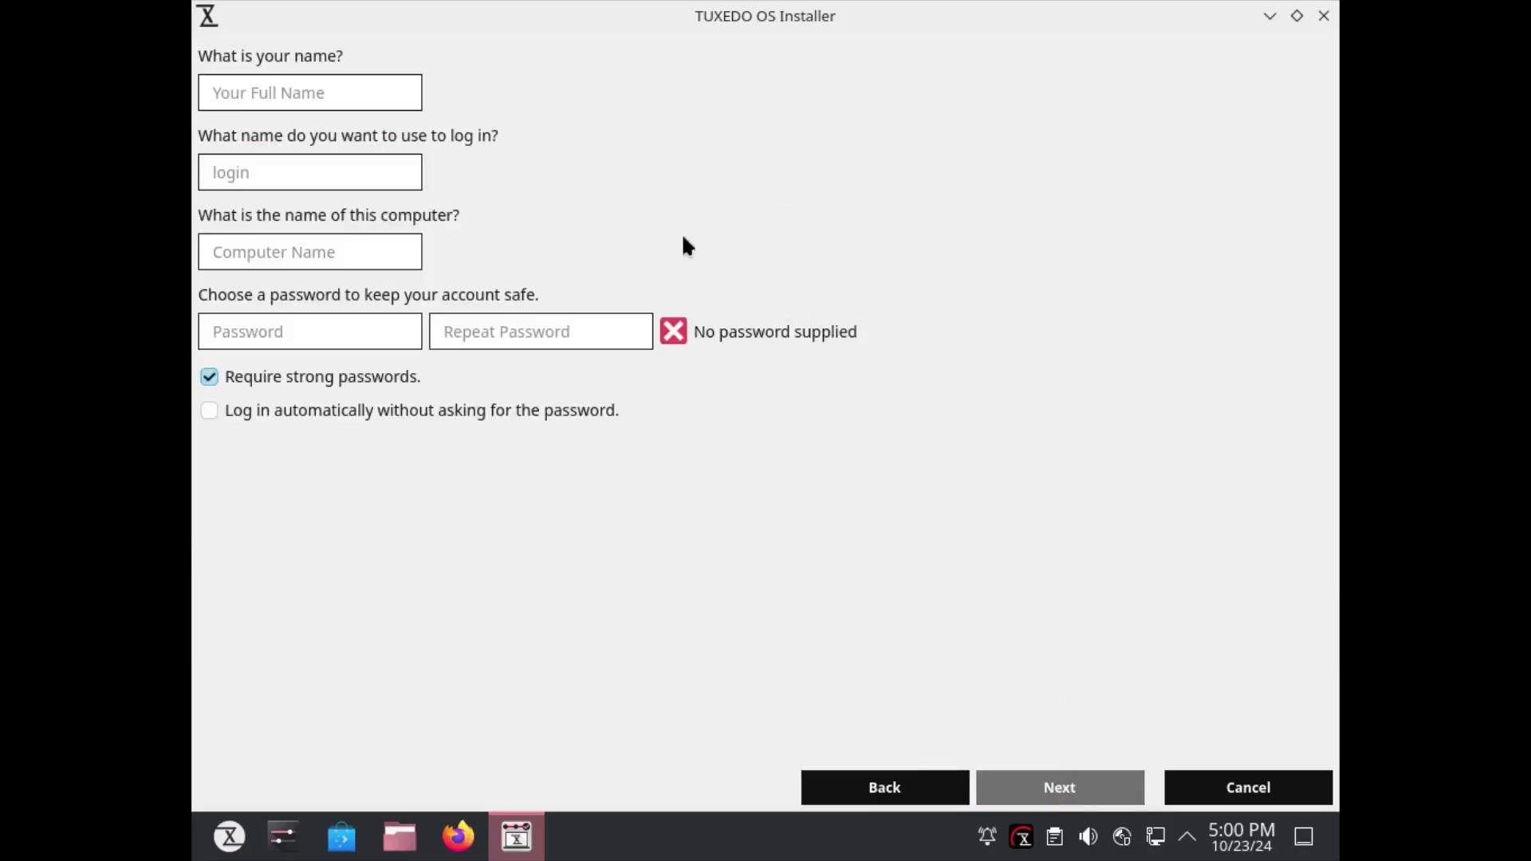
pyautogui.write('buzz')
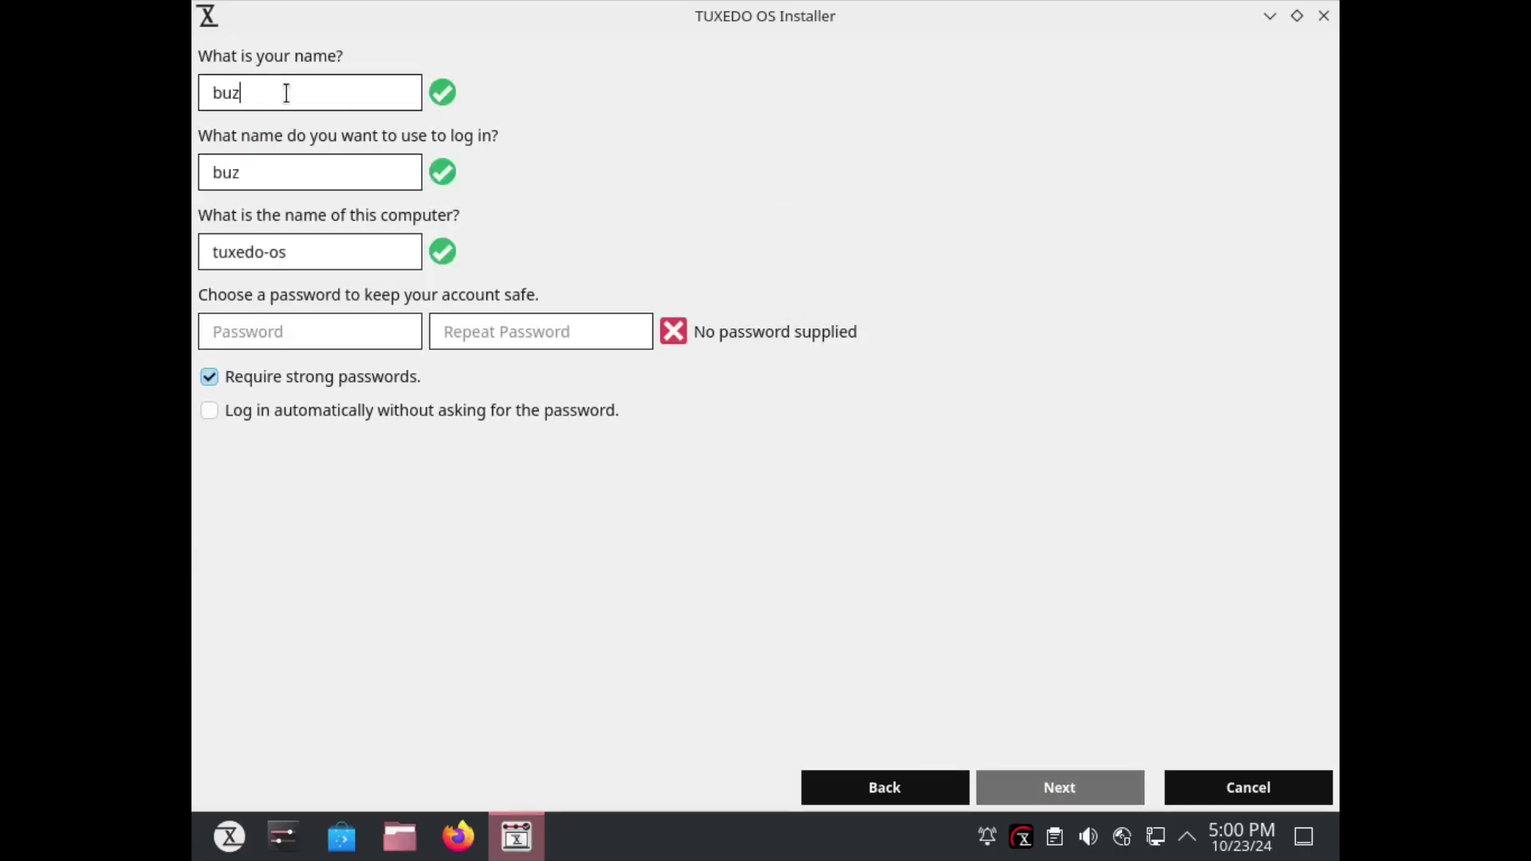
pyautogui.press('Tab')
pyautogui.press('Tab')
pyautogui.press('Tab')
pyautogui.write('******')
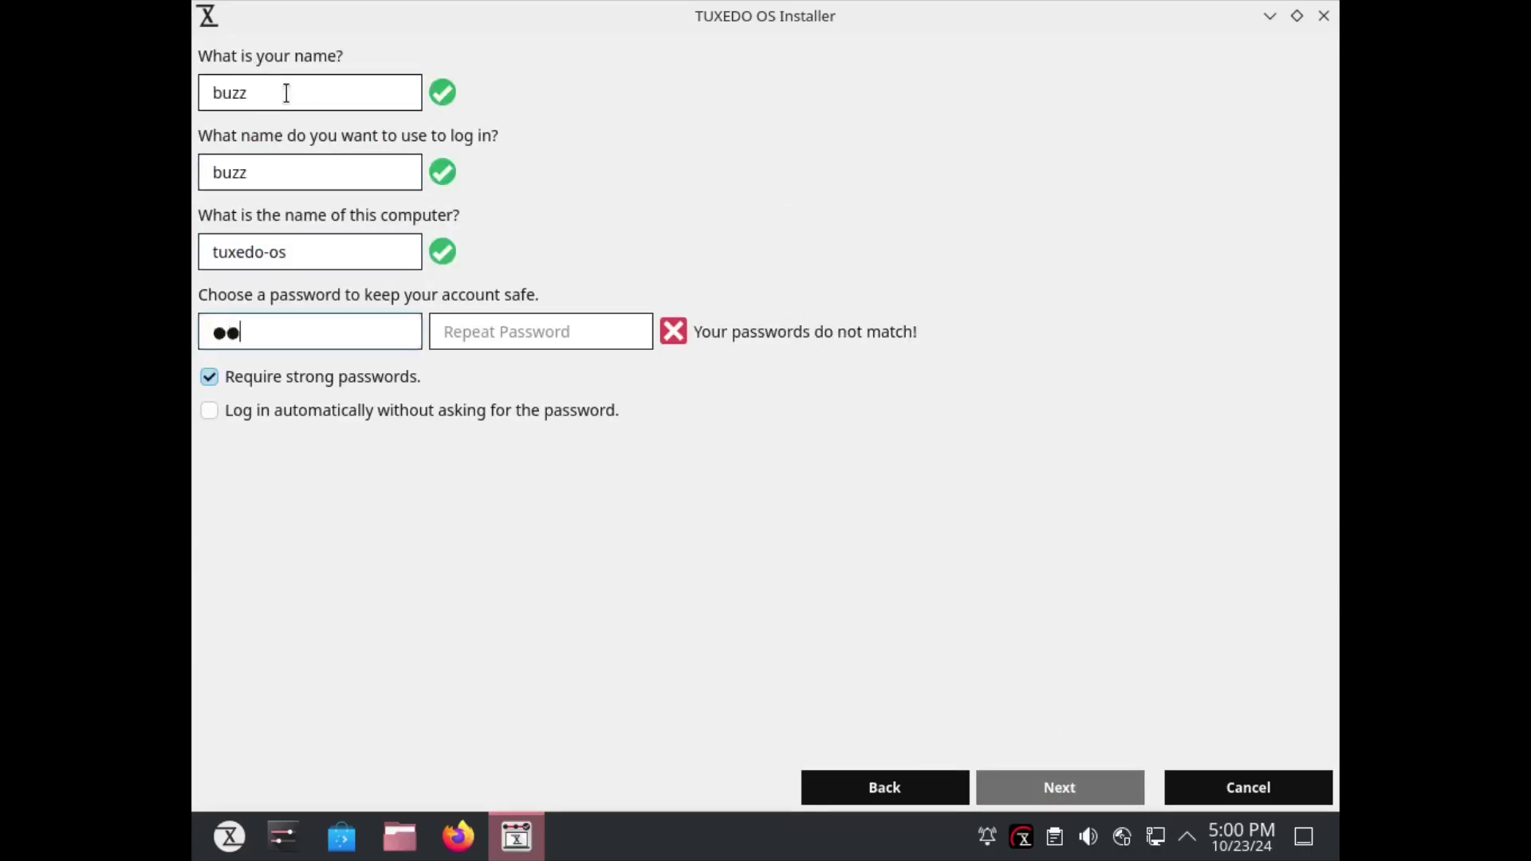
pyautogui.press('Tab')
pyautogui.write('******')
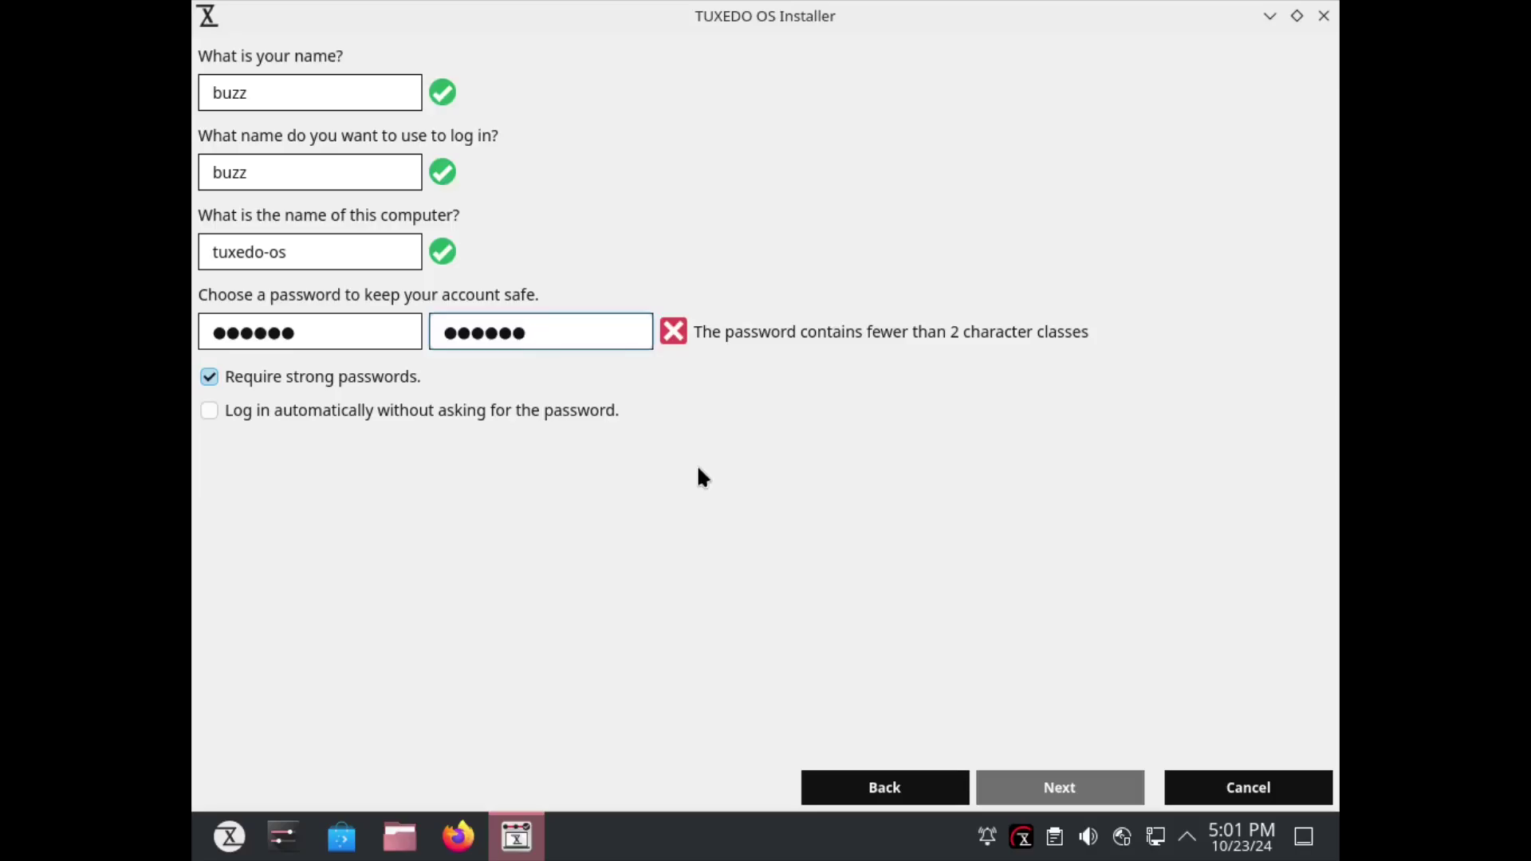
# Re-enter the password in both password fields so they match.
pyautogui.hotkey('shift', 'Tab')
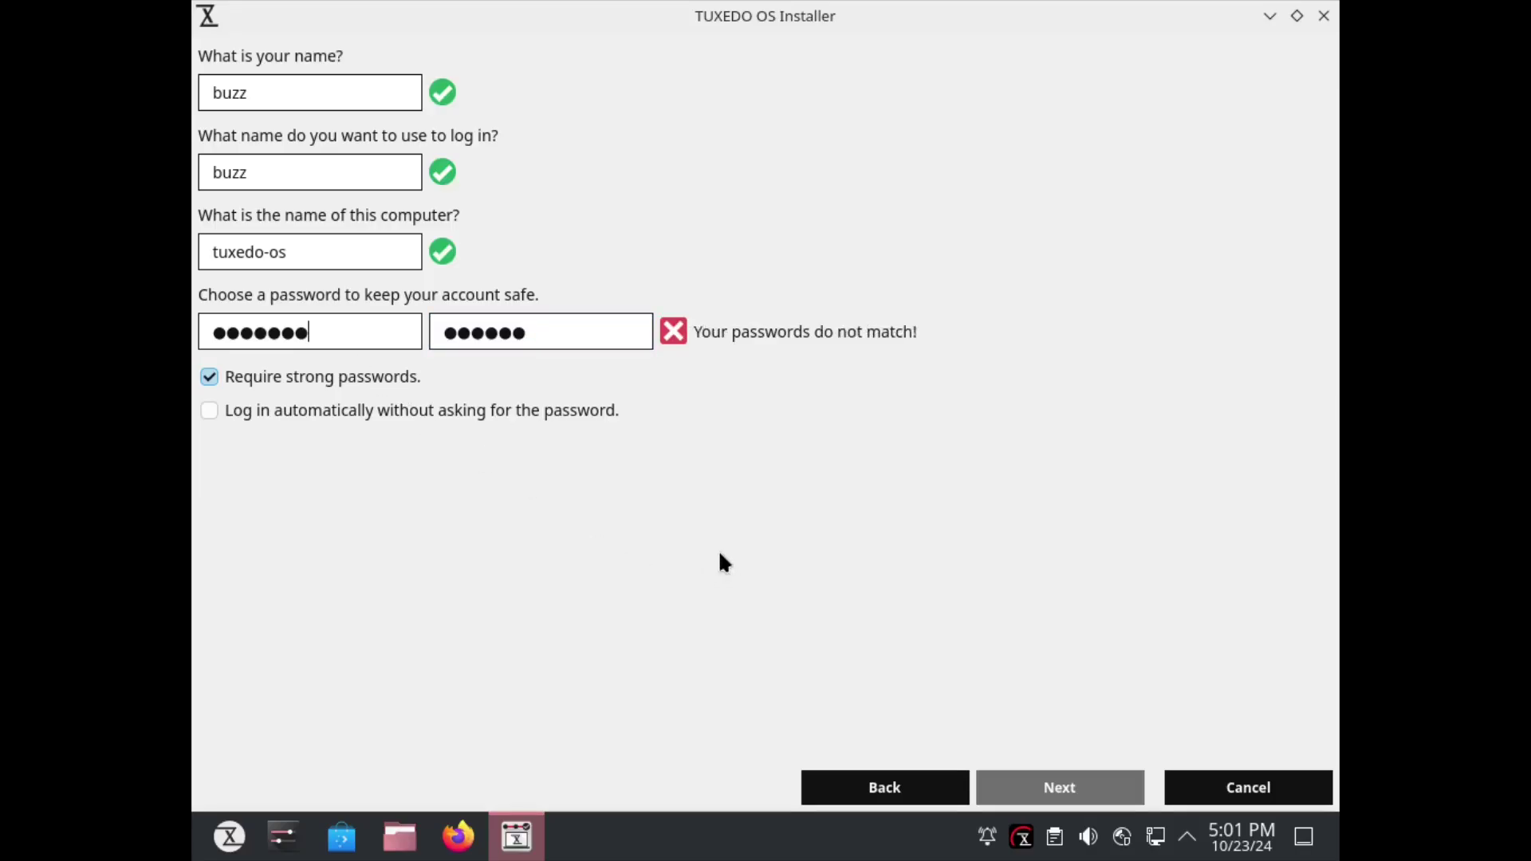
pyautogui.press('Tab')
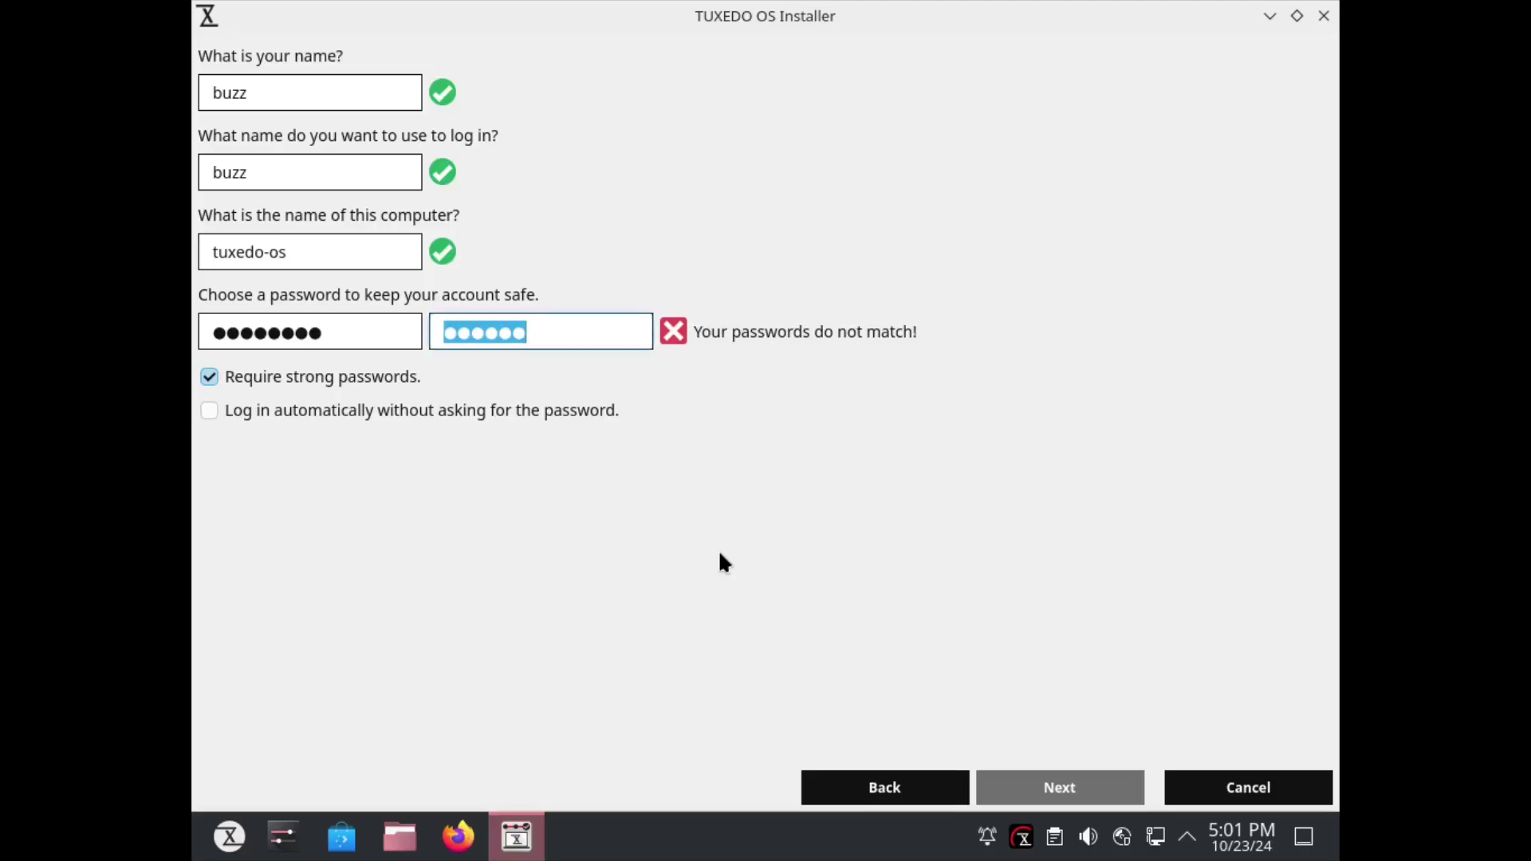
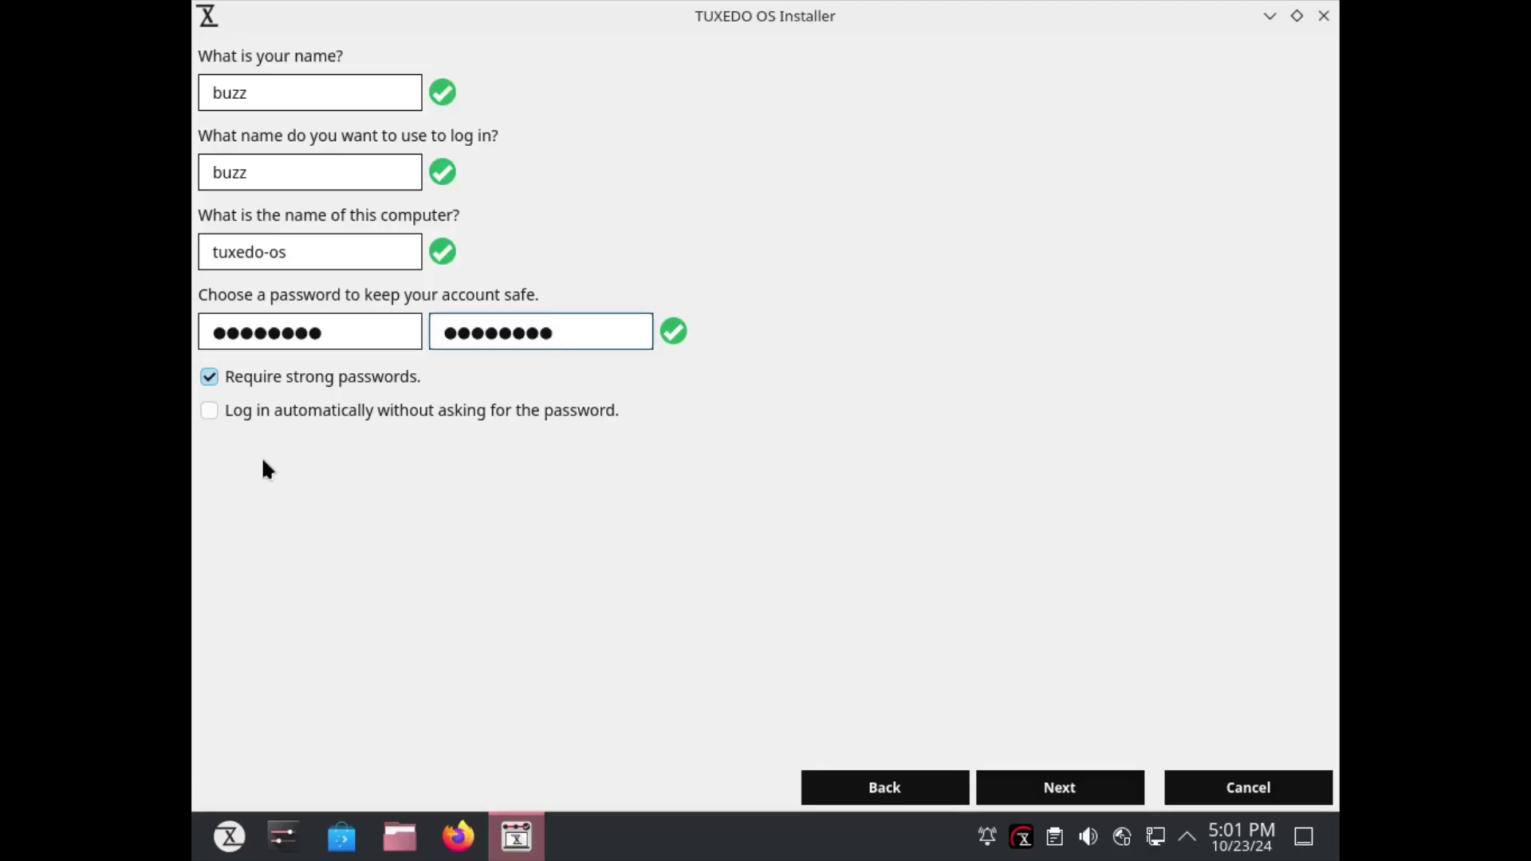
# Enable the Wayland session under Advanced settings and proceed to the summary for erasing /dev/vda.
pyautogui.click(1073, 801)
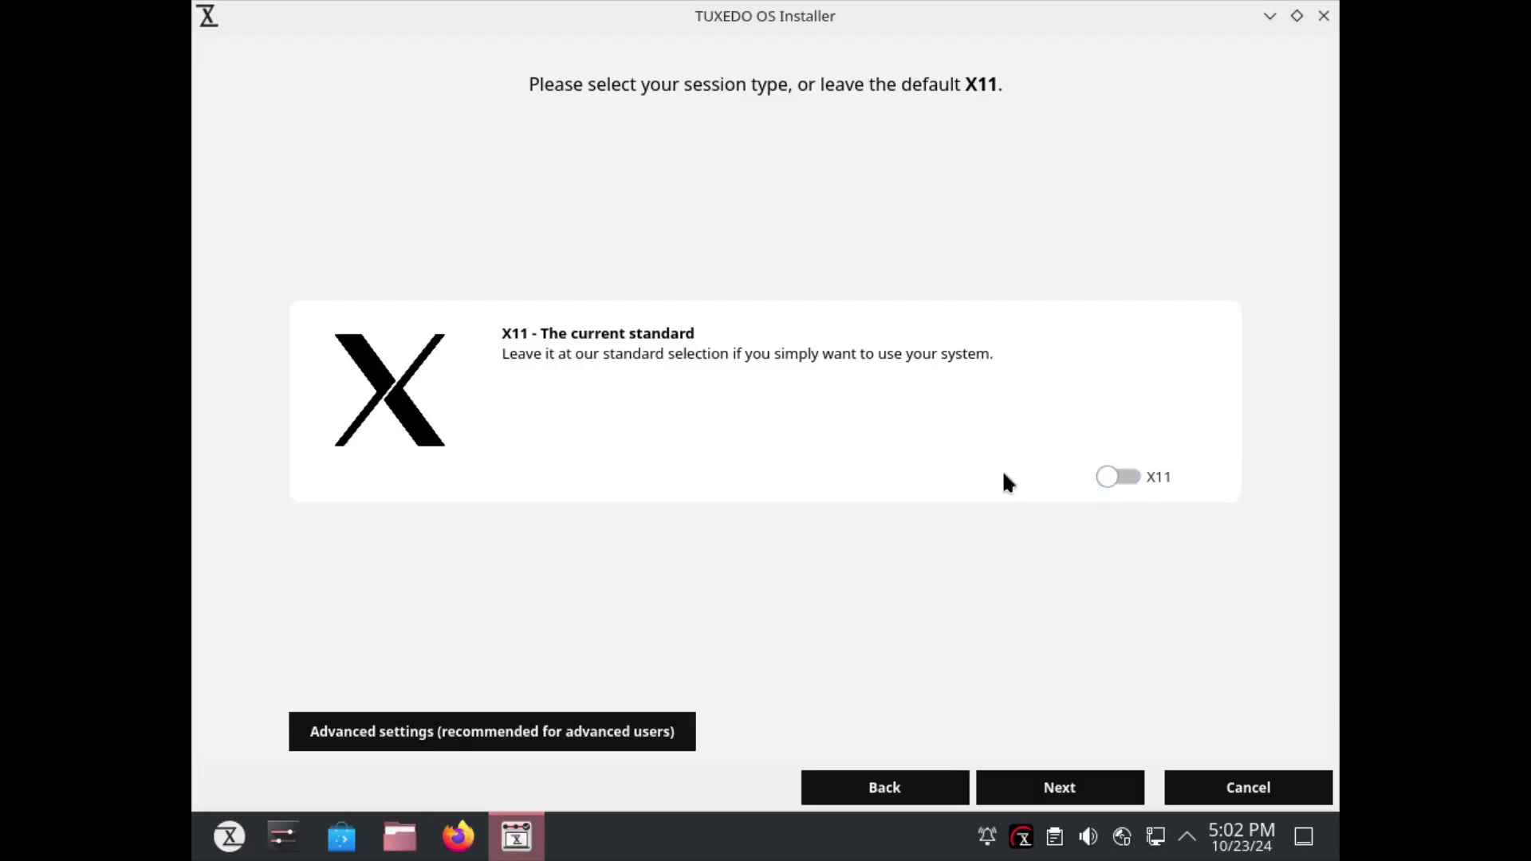
pyautogui.click(489, 731)
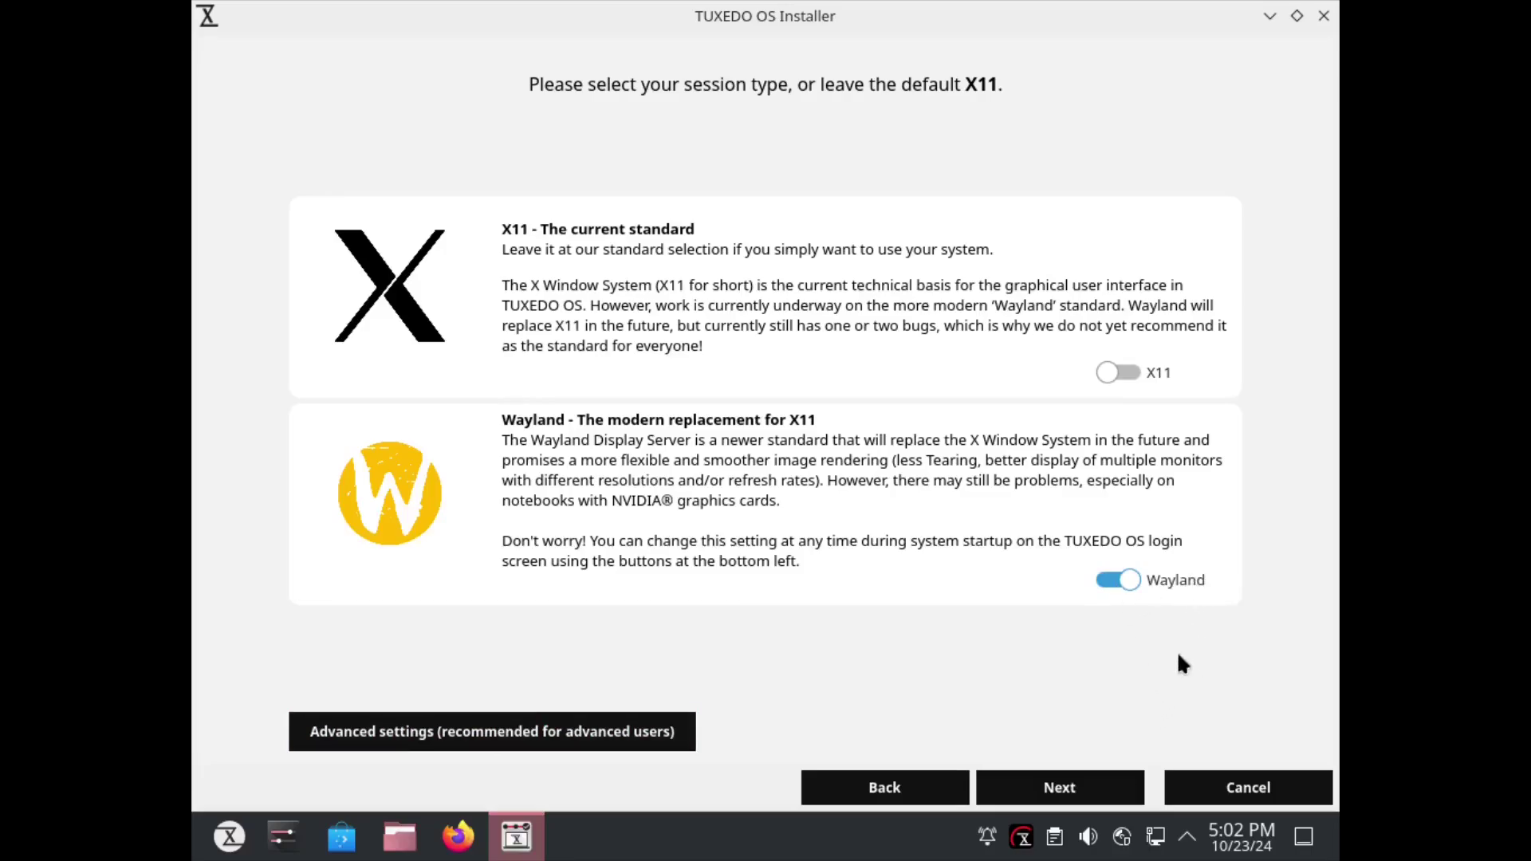
pyautogui.click(1068, 791)
# Install TUXEDO OS onto the disk, confirm the changes, and restart into the new system.
pyautogui.click(1066, 795)
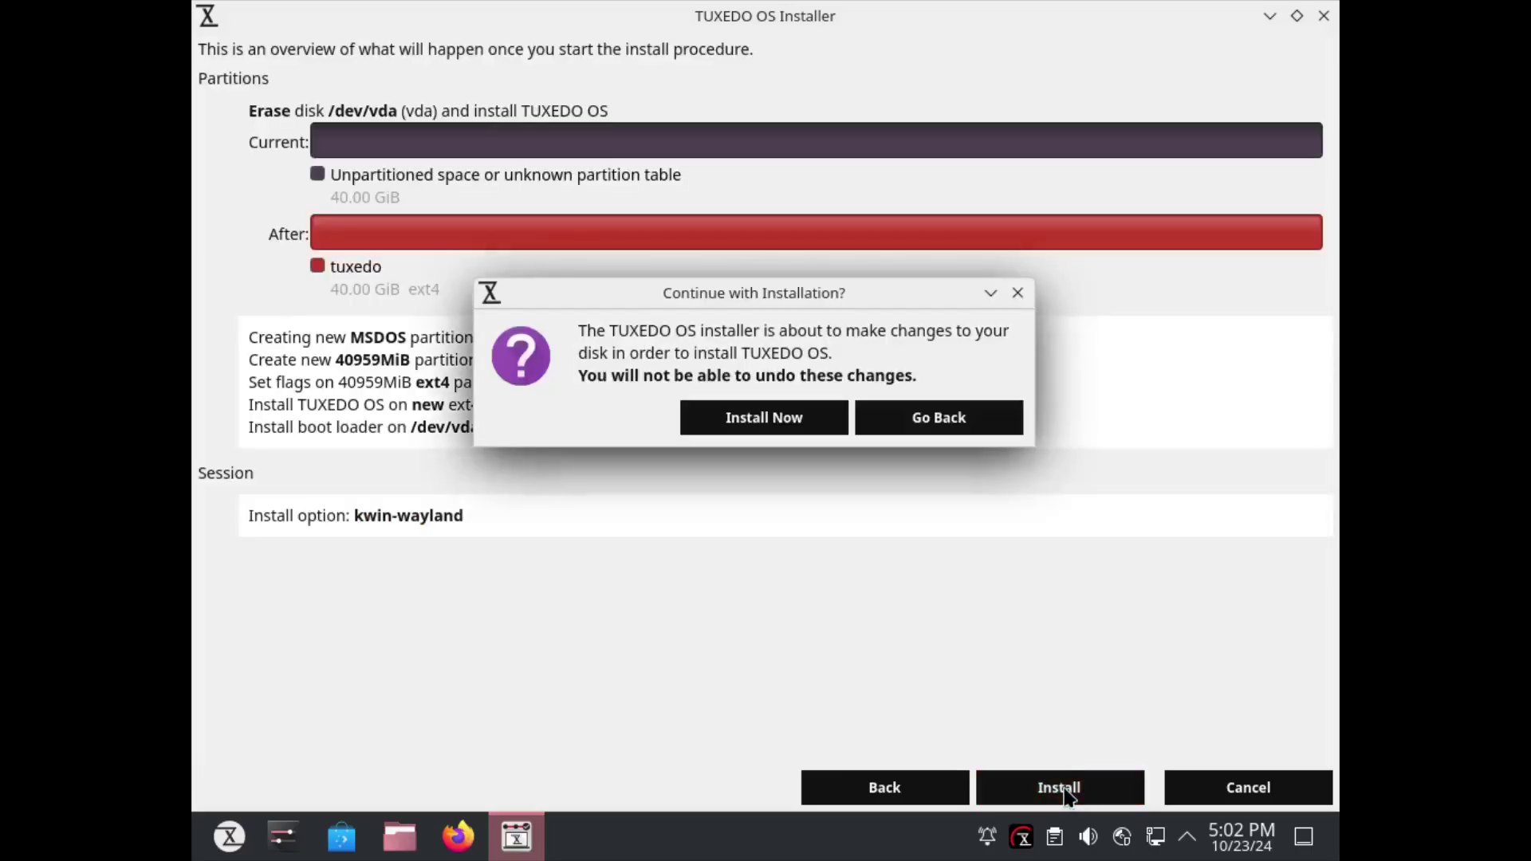
pyautogui.click(783, 418)
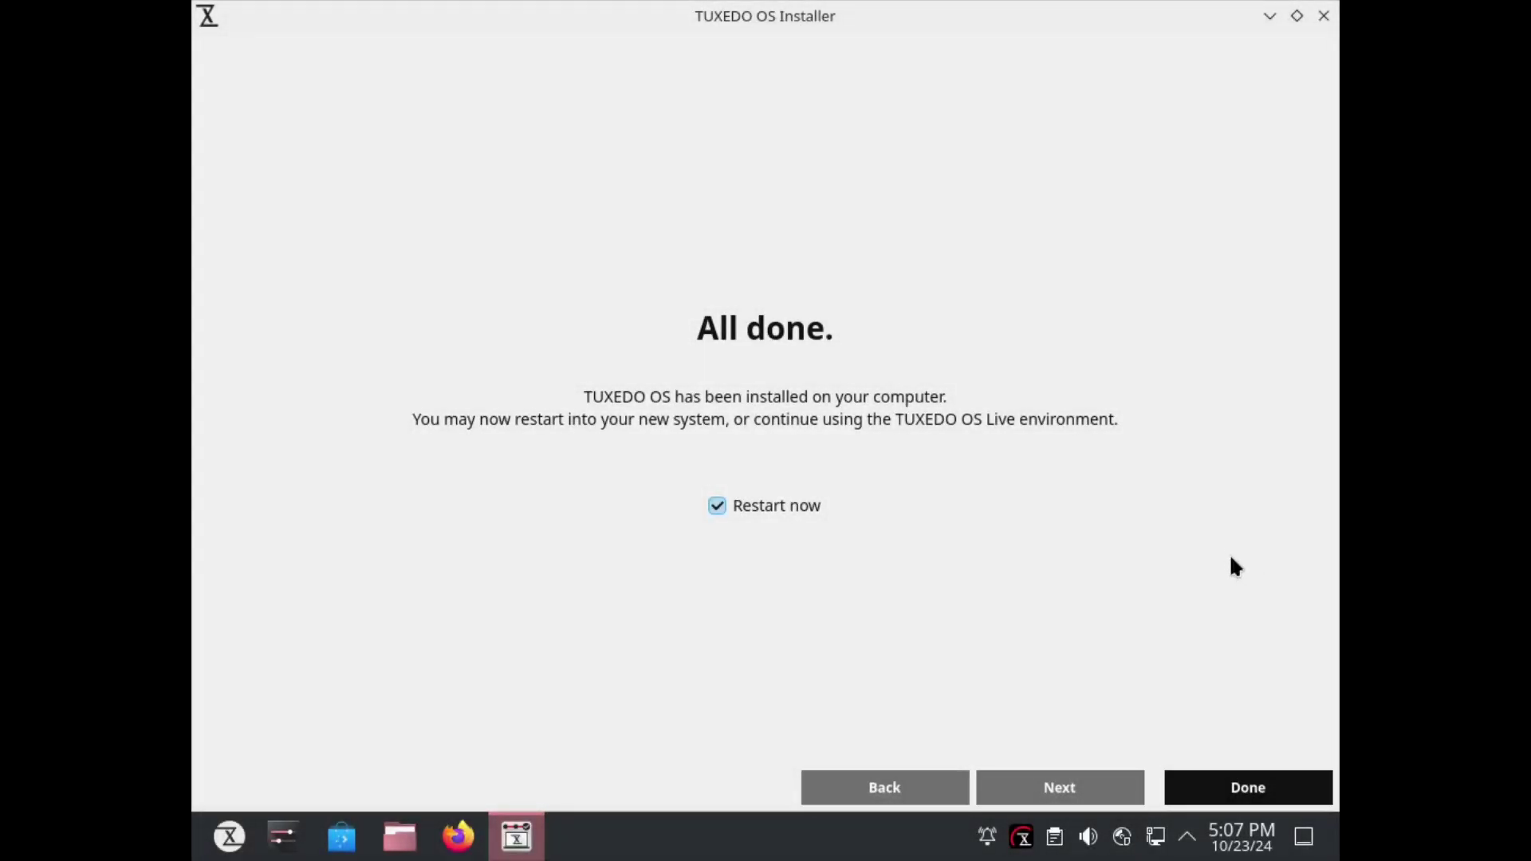
pyautogui.click(1251, 789)
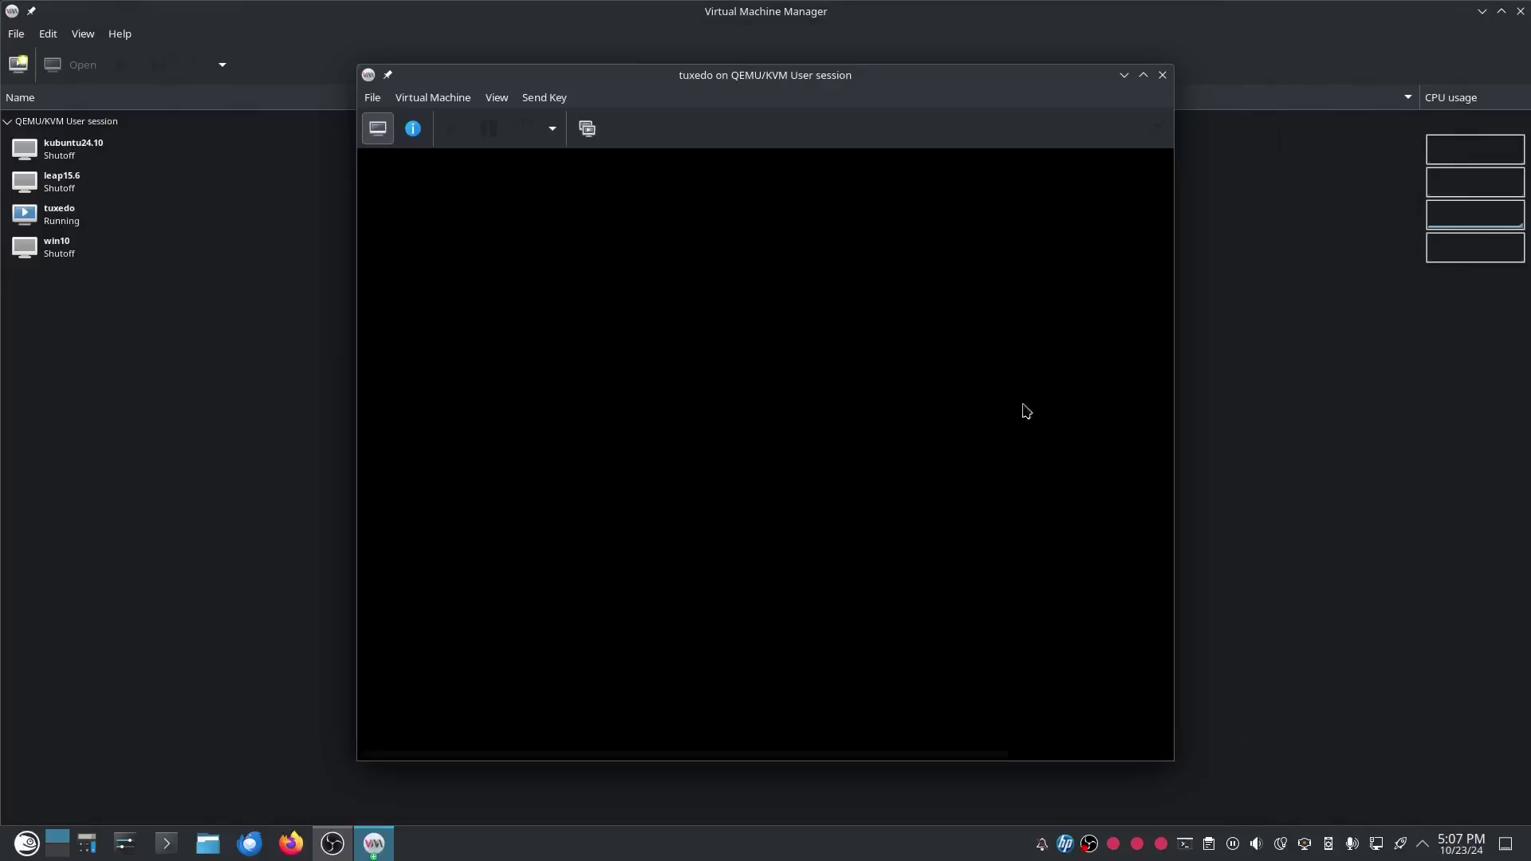
# Show the tuxedo VM console fullscreen via View > Fullscreen.
pyautogui.click(500, 99)
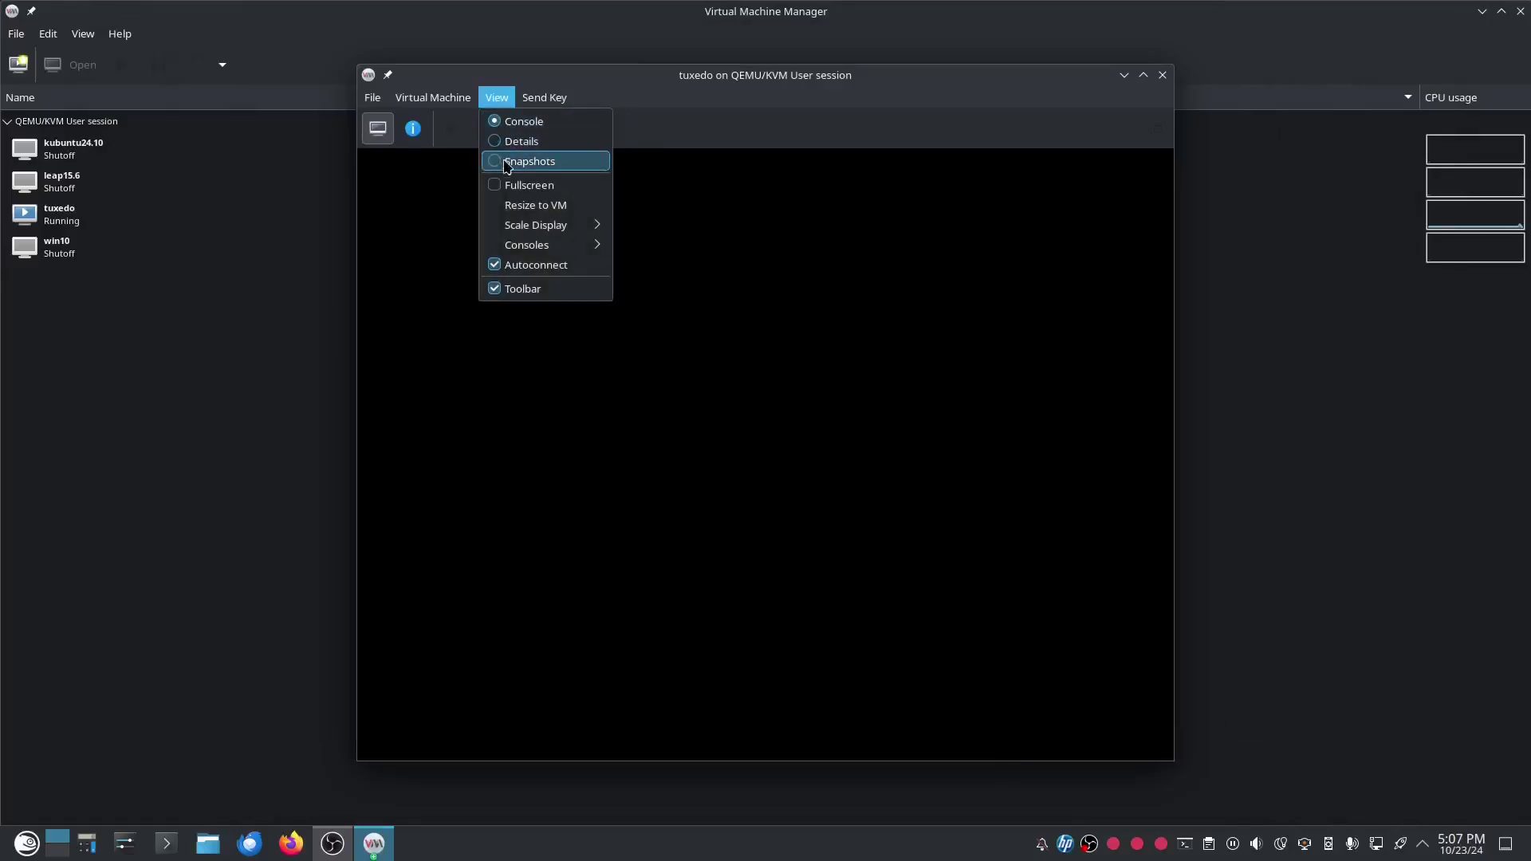
pyautogui.click(525, 186)
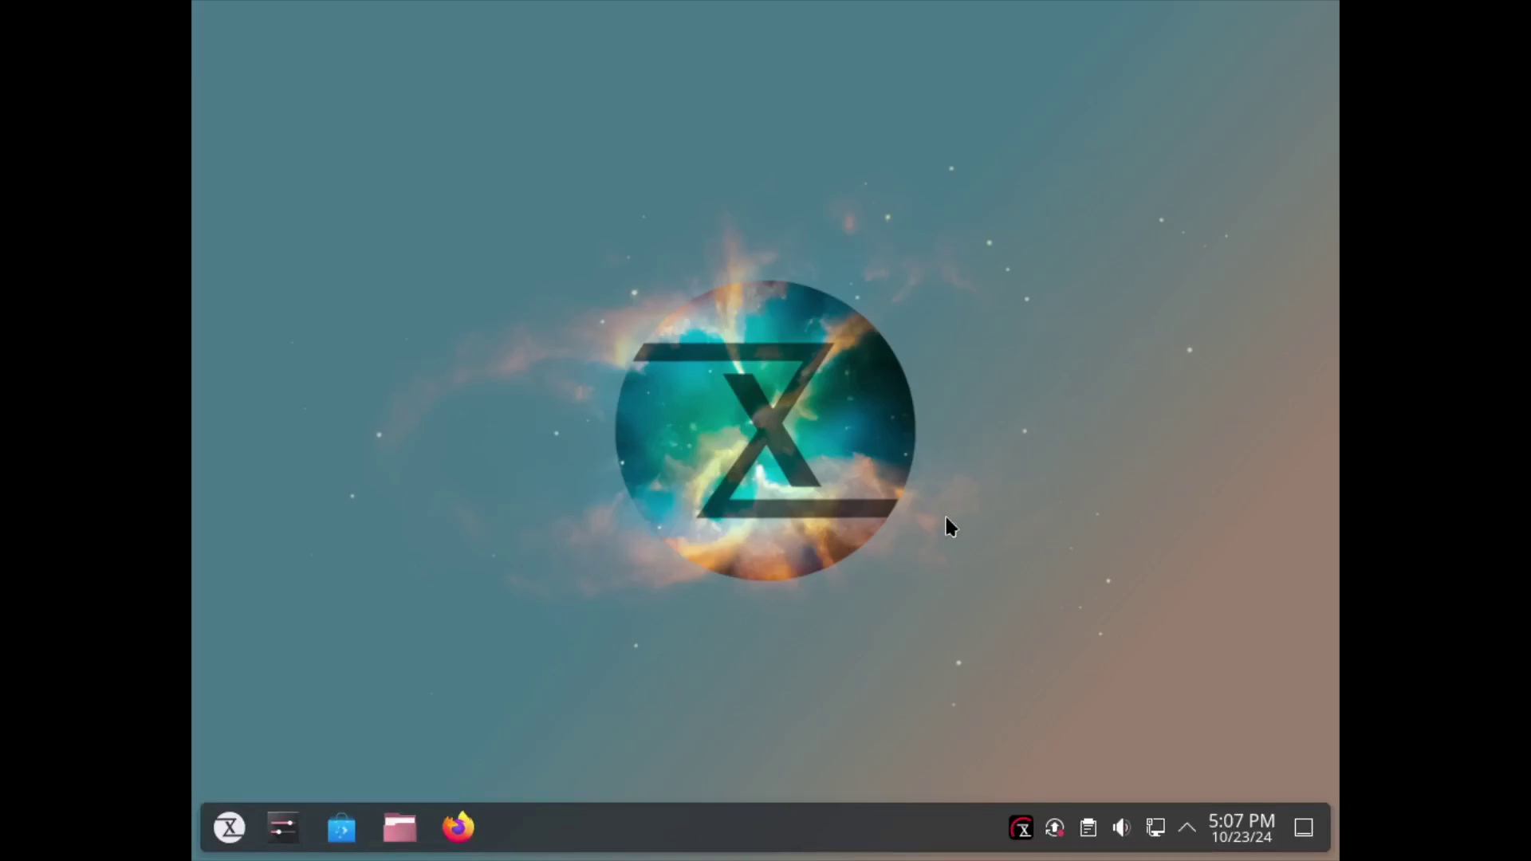
# Set the display resolution to 1920x1080 (16:9) in Display Configuration, apply it, and close settings.
pyautogui.rightClick(987, 499)
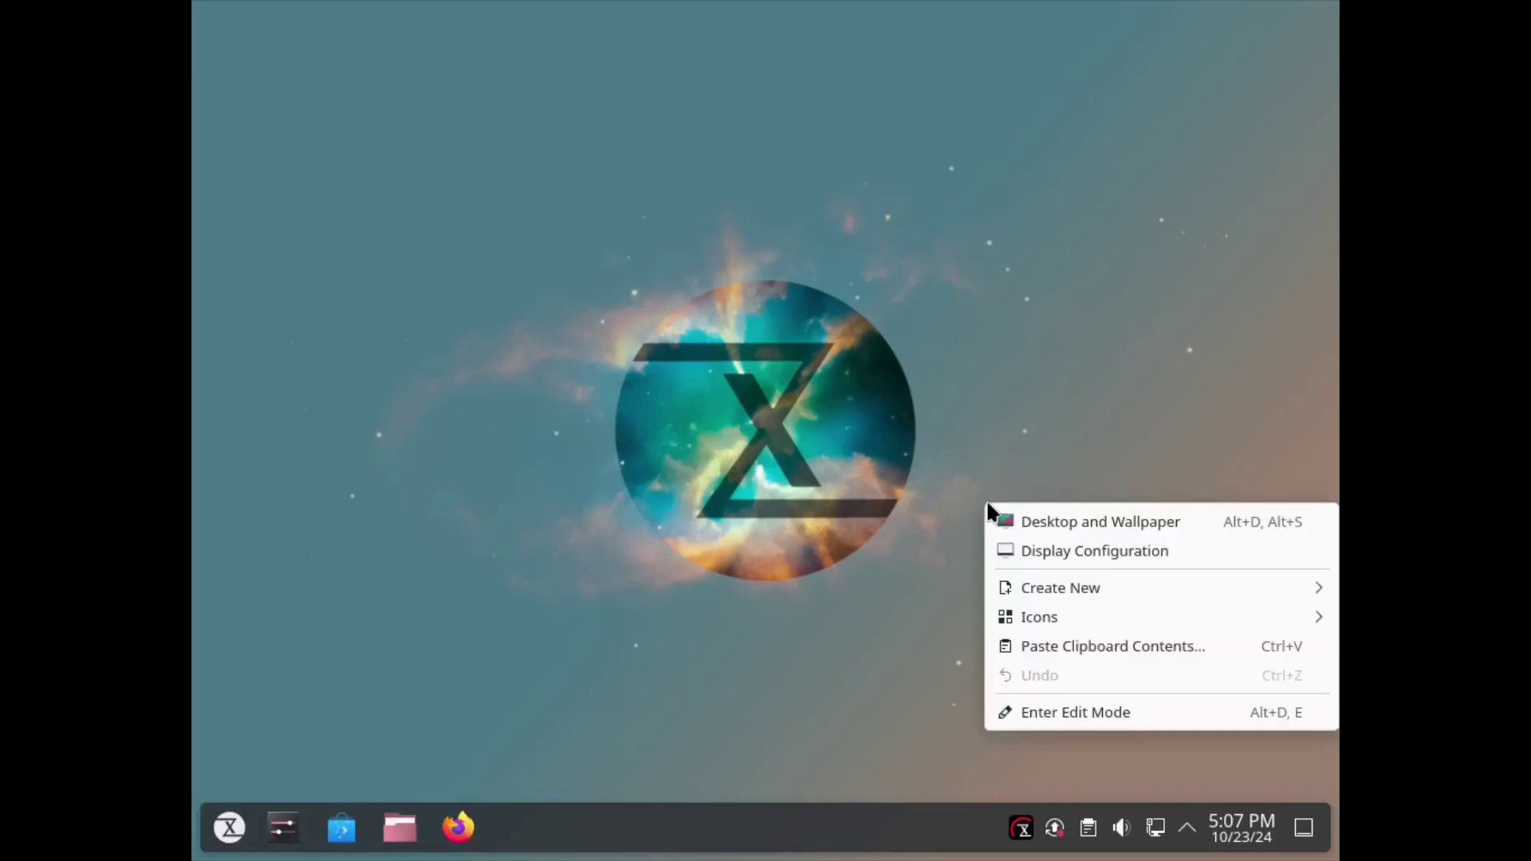
pyautogui.click(1080, 553)
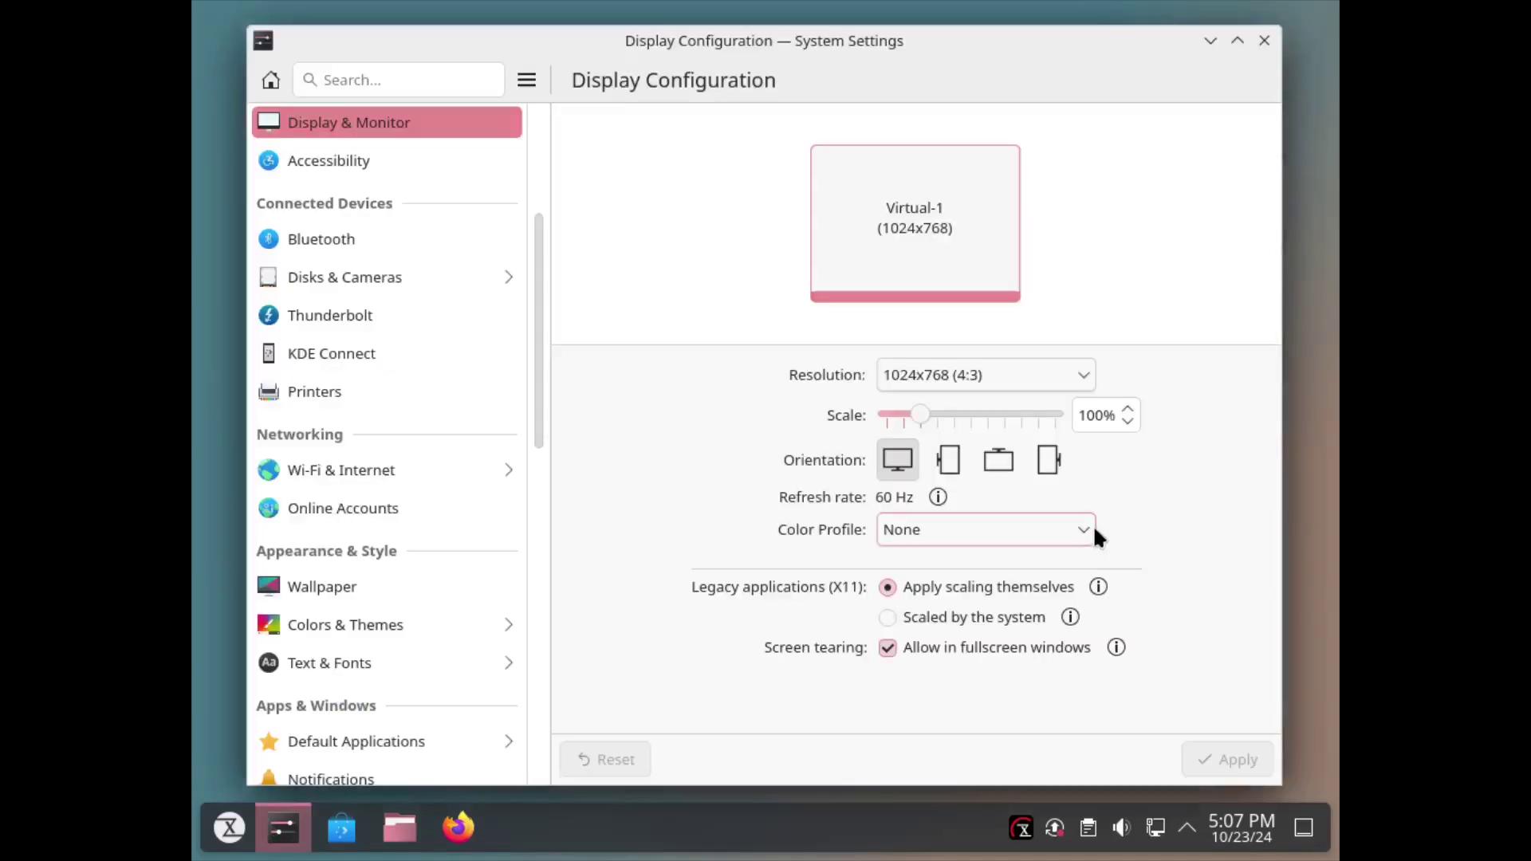
pyautogui.click(1003, 375)
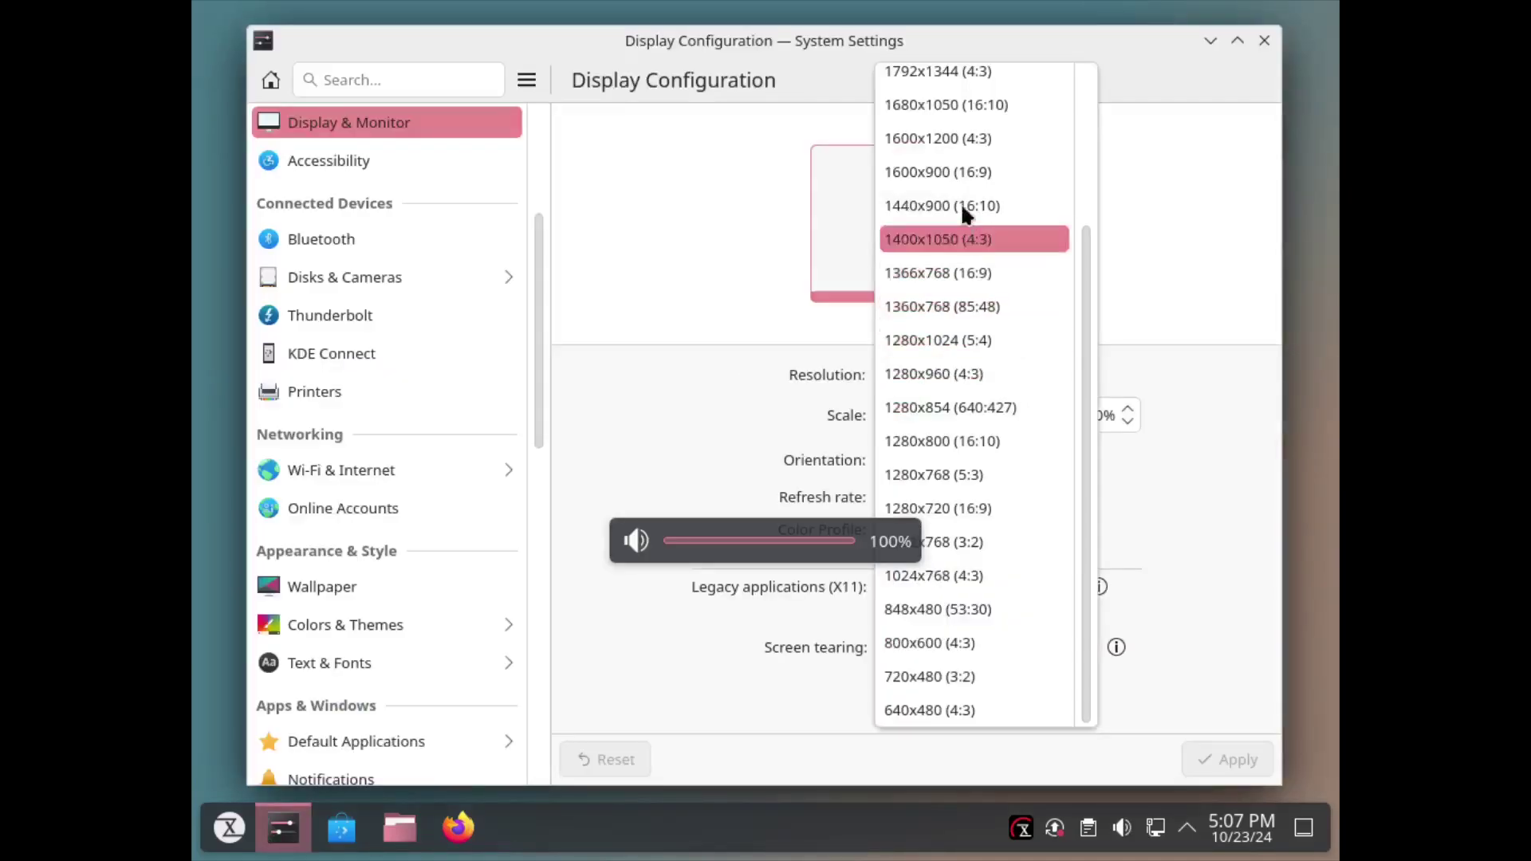
pyautogui.scroll(2, 937, 240)
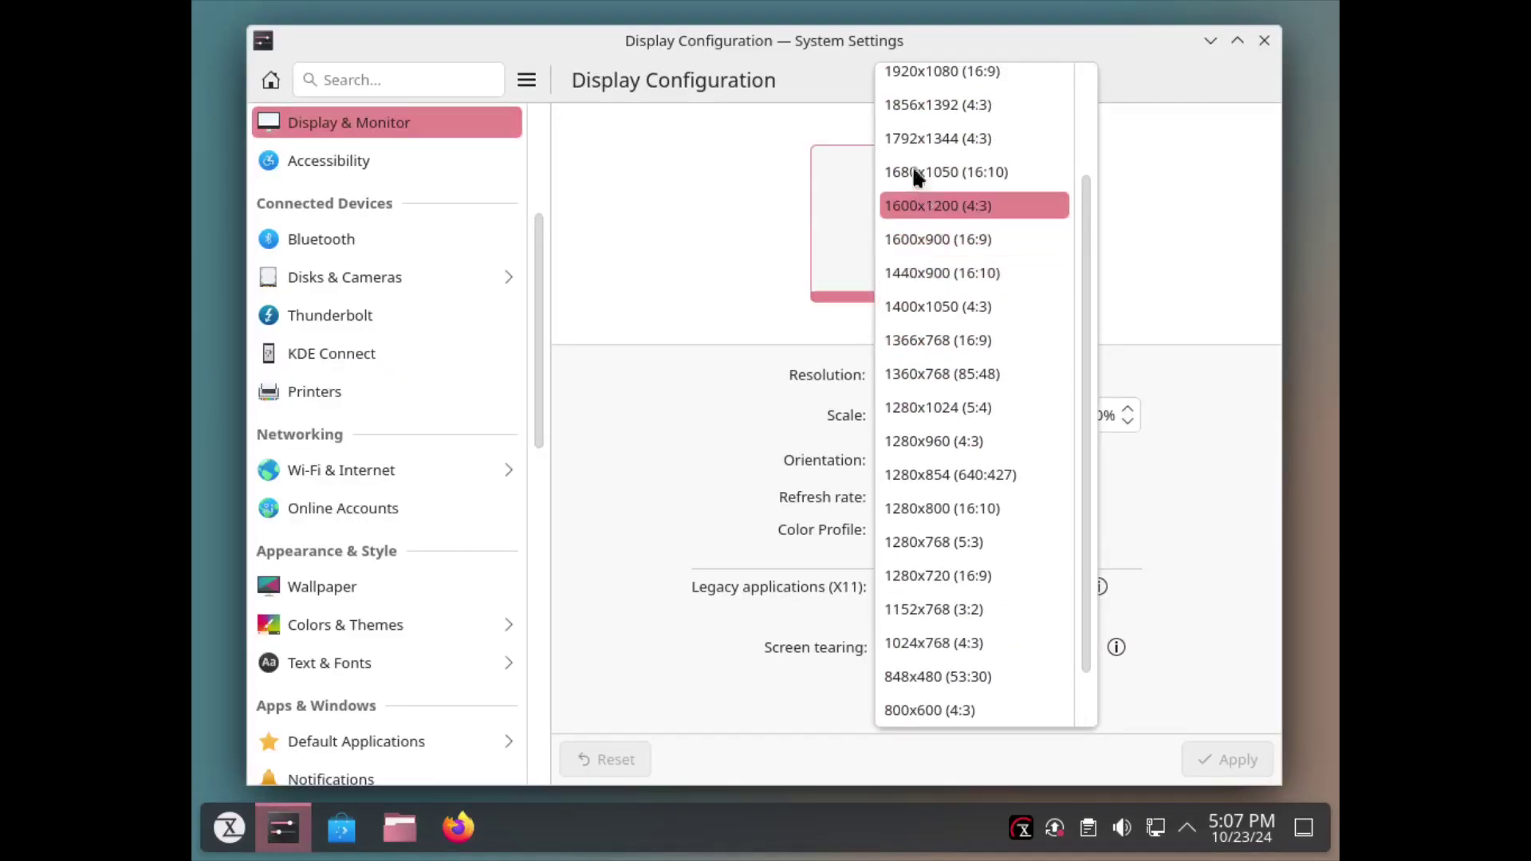
pyautogui.click(942, 81)
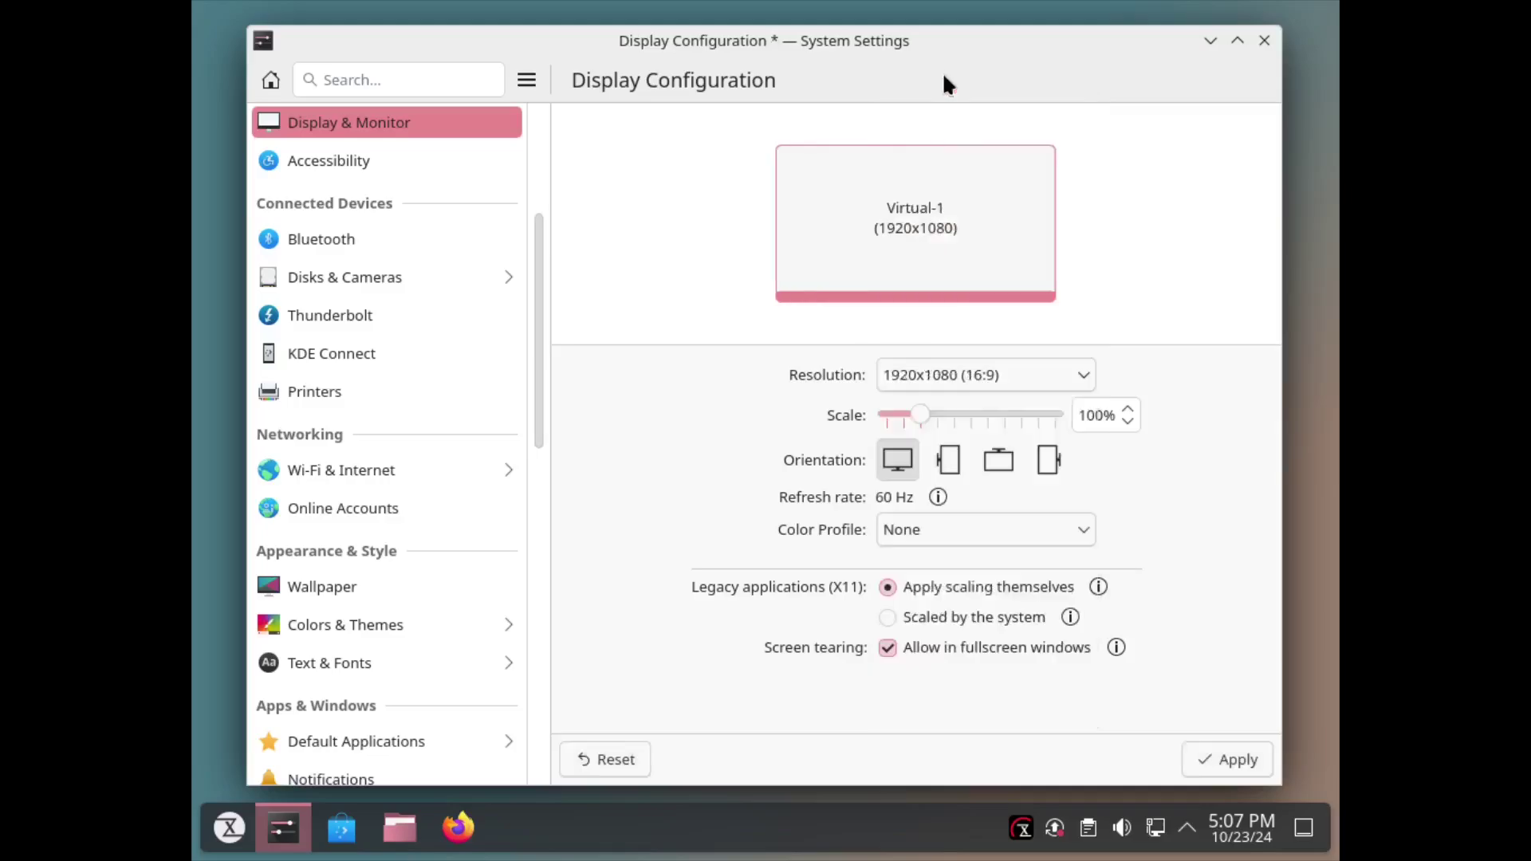
pyautogui.click(1229, 745)
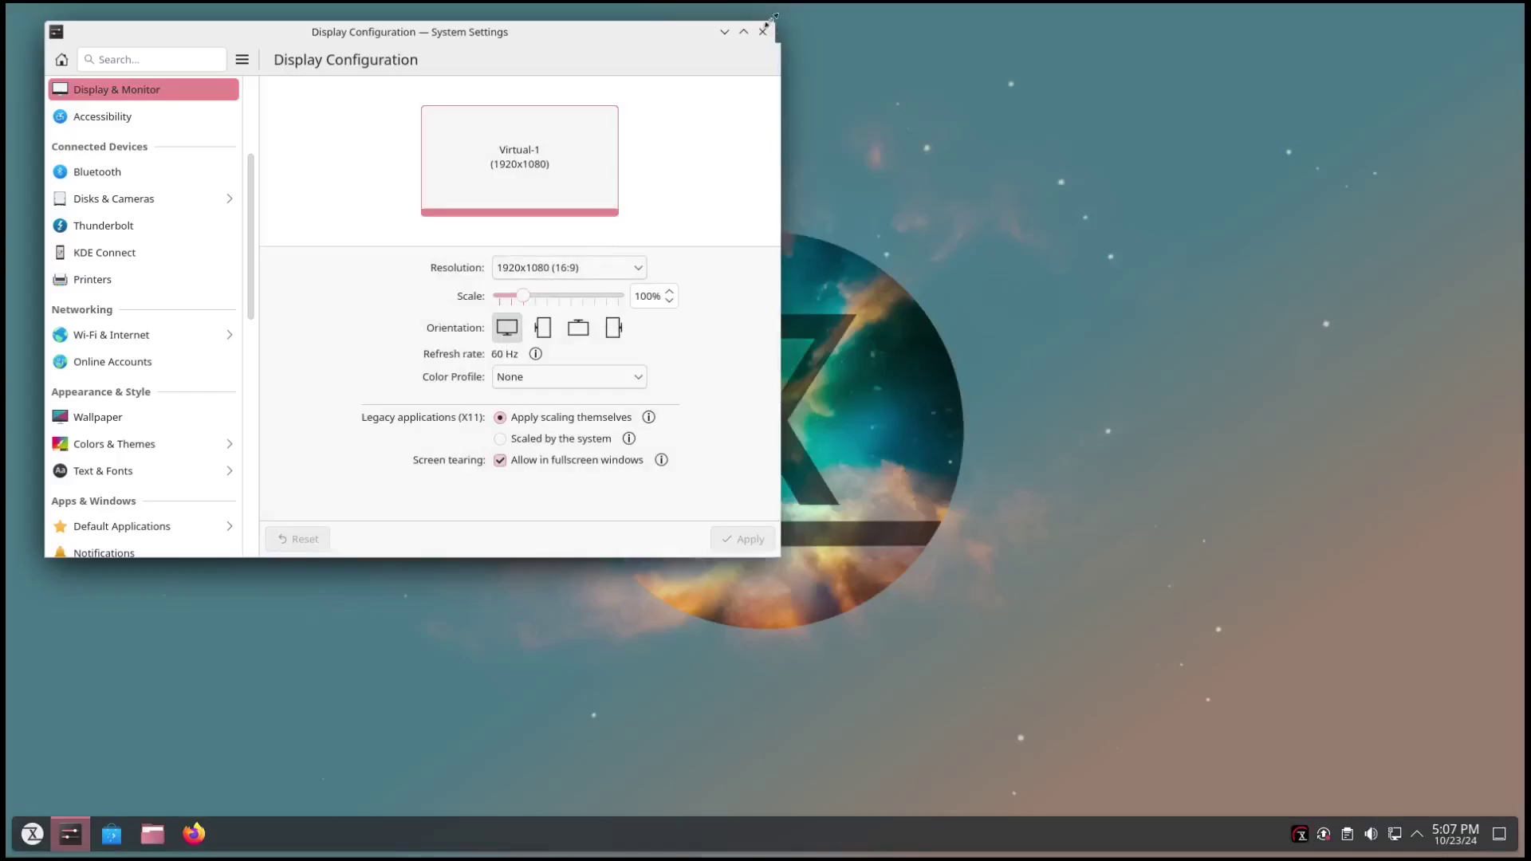
pyautogui.click(762, 31)
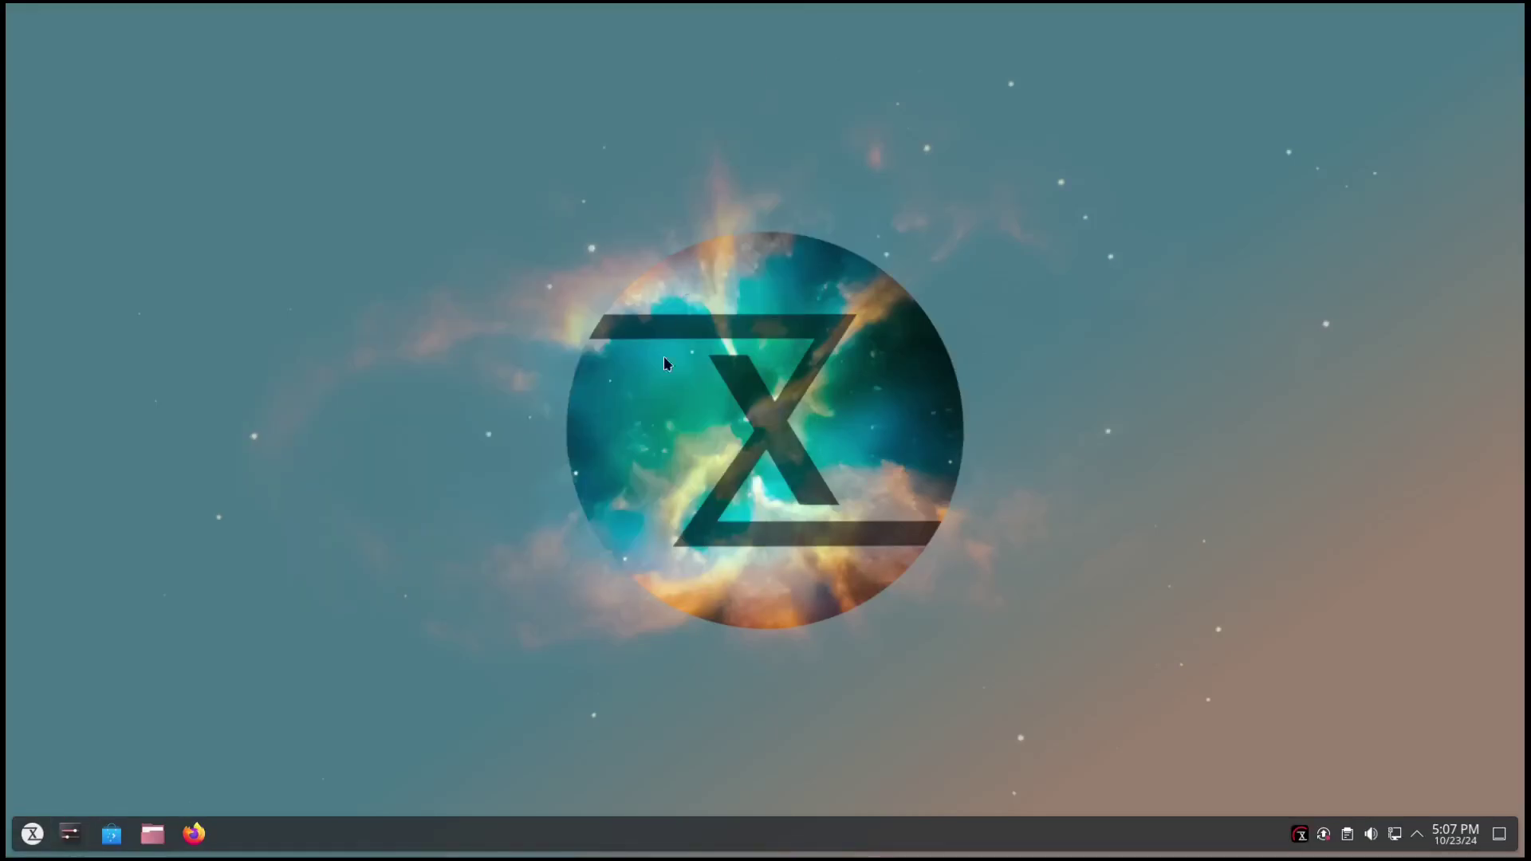
pyautogui.click(32, 834)
pyautogui.moveTo(73, 708)
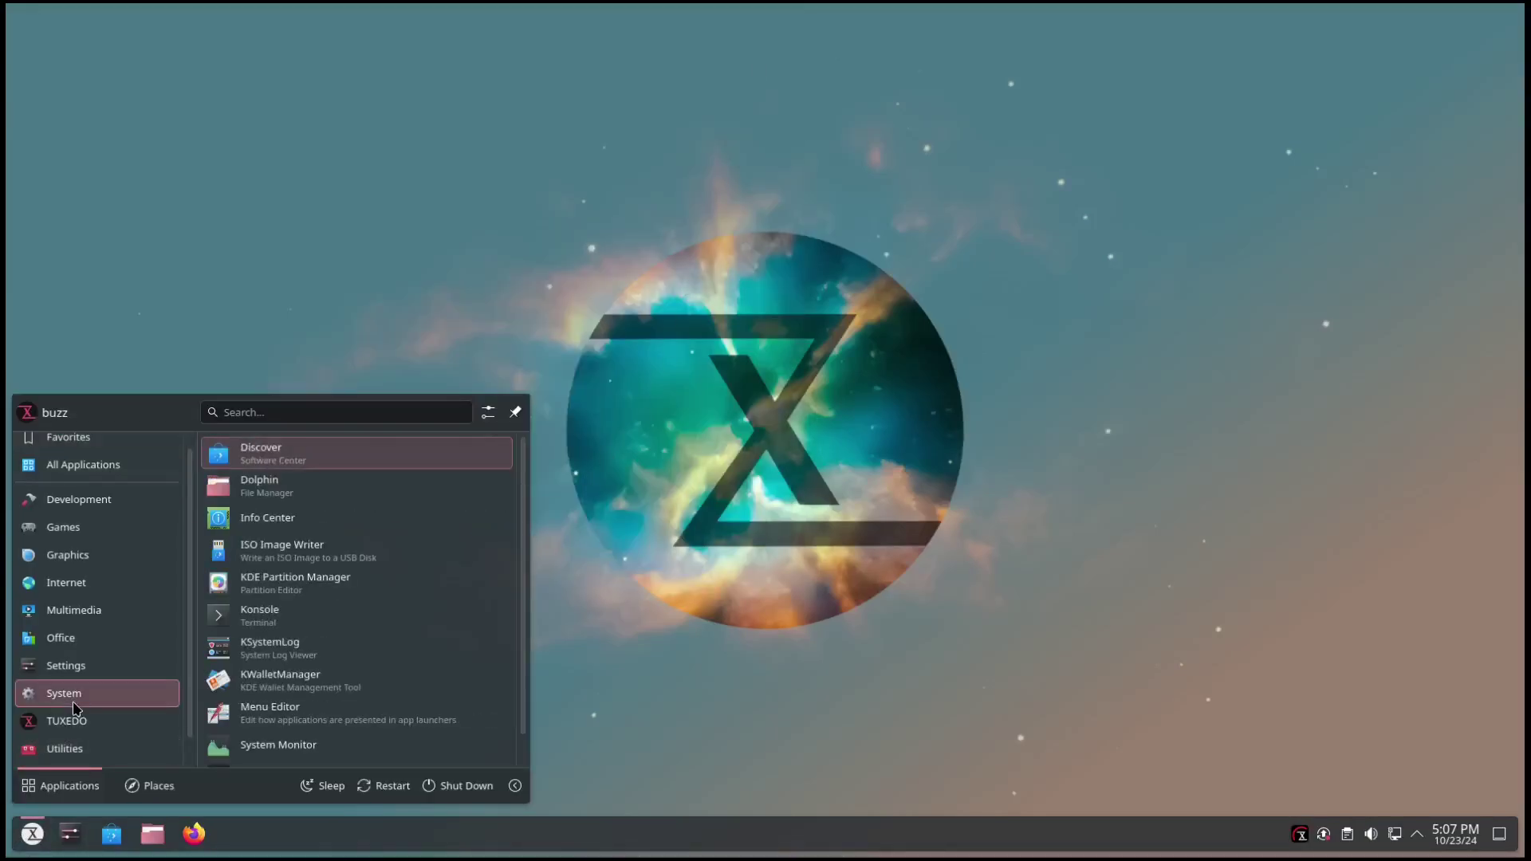
pyautogui.click(275, 520)
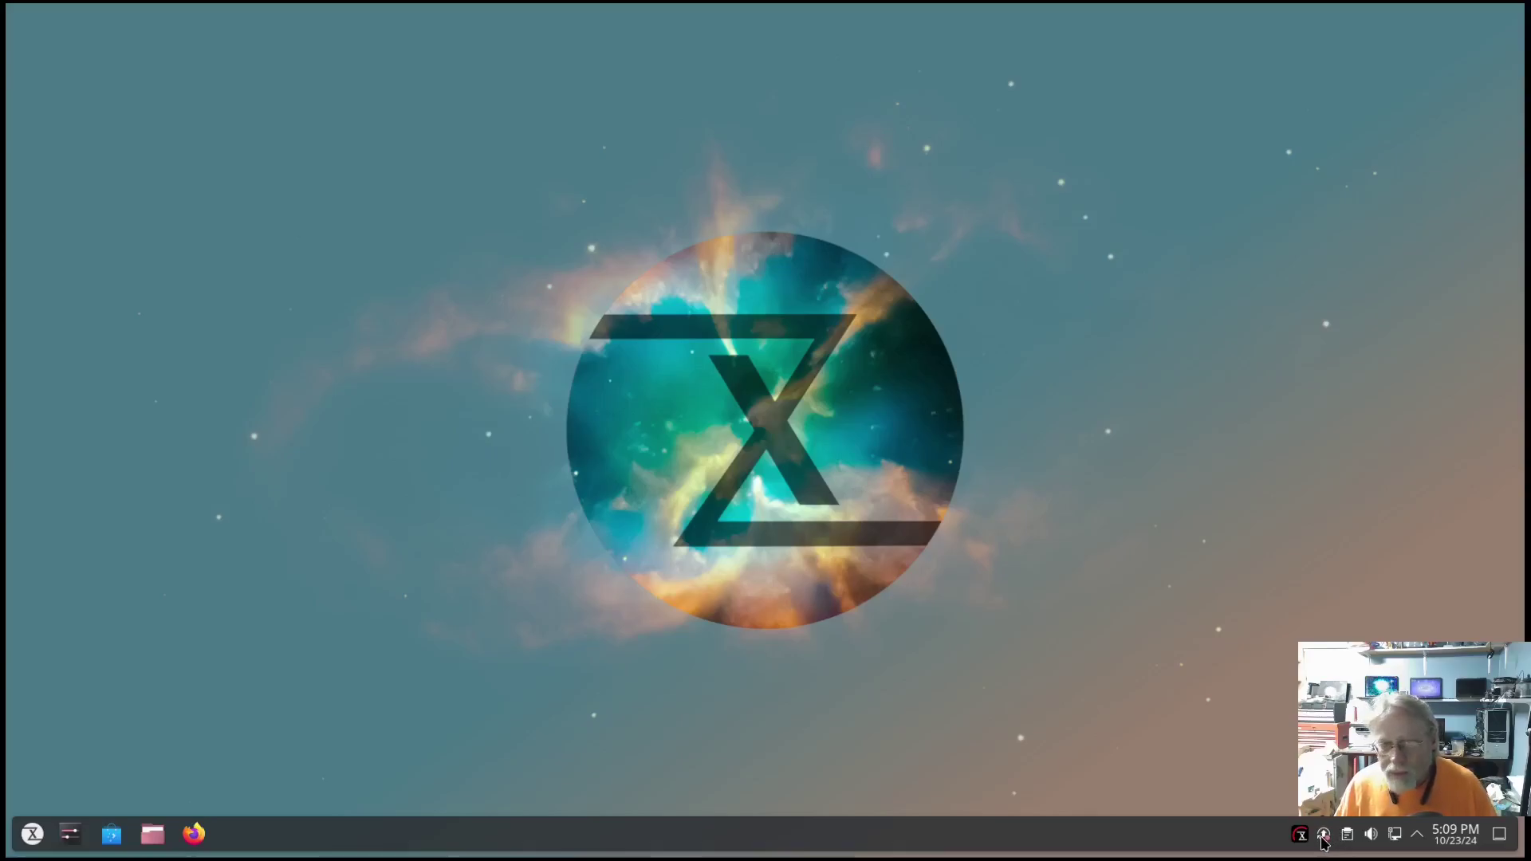
# Open Discover's 33 pending updates maximized and scroll through the whole package list and back.
pyautogui.click(1322, 835)
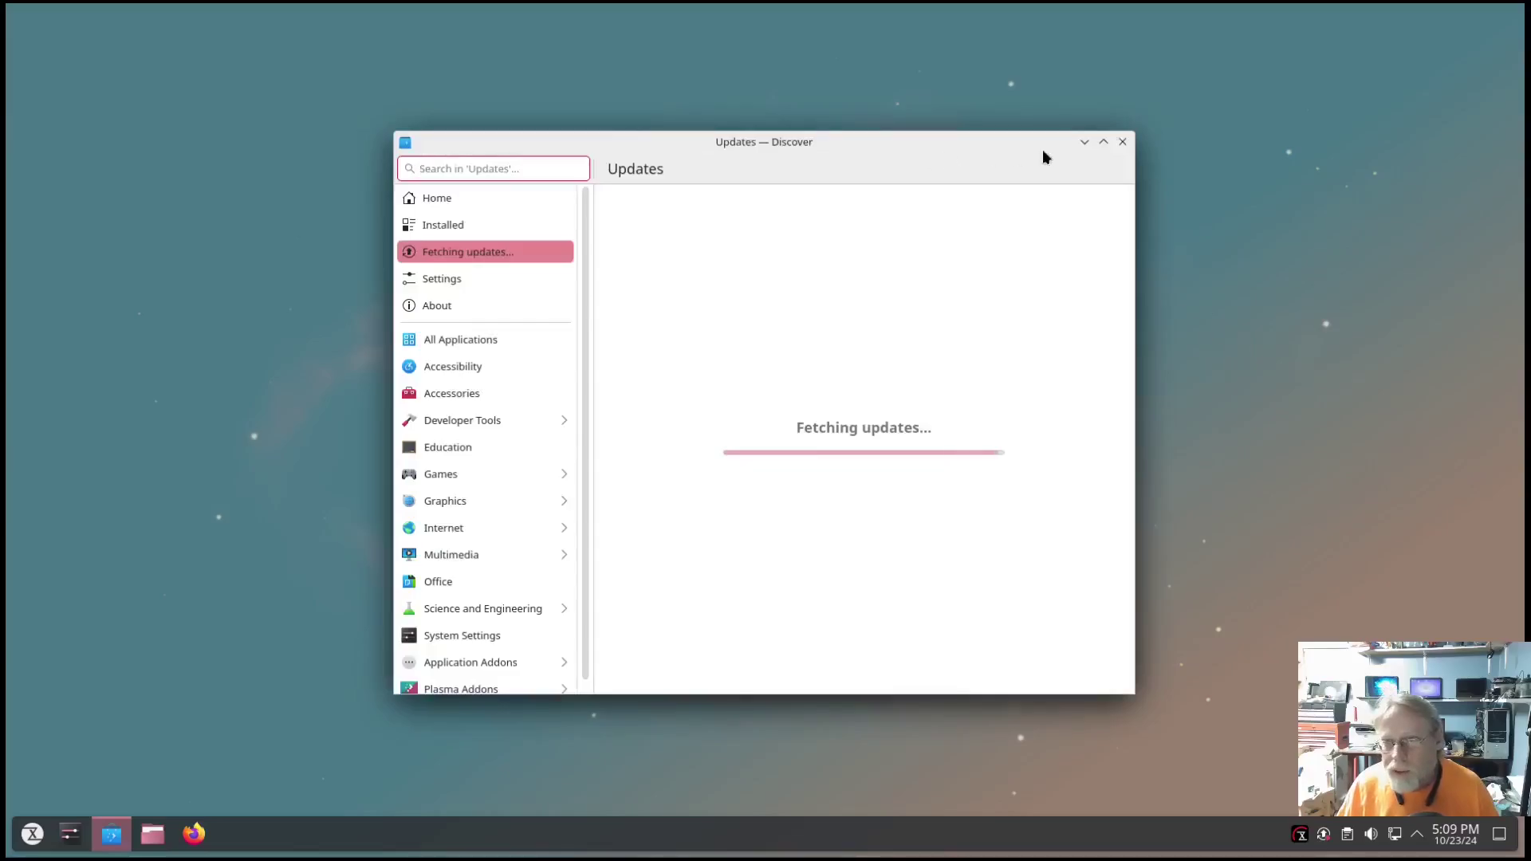
pyautogui.click(1103, 141)
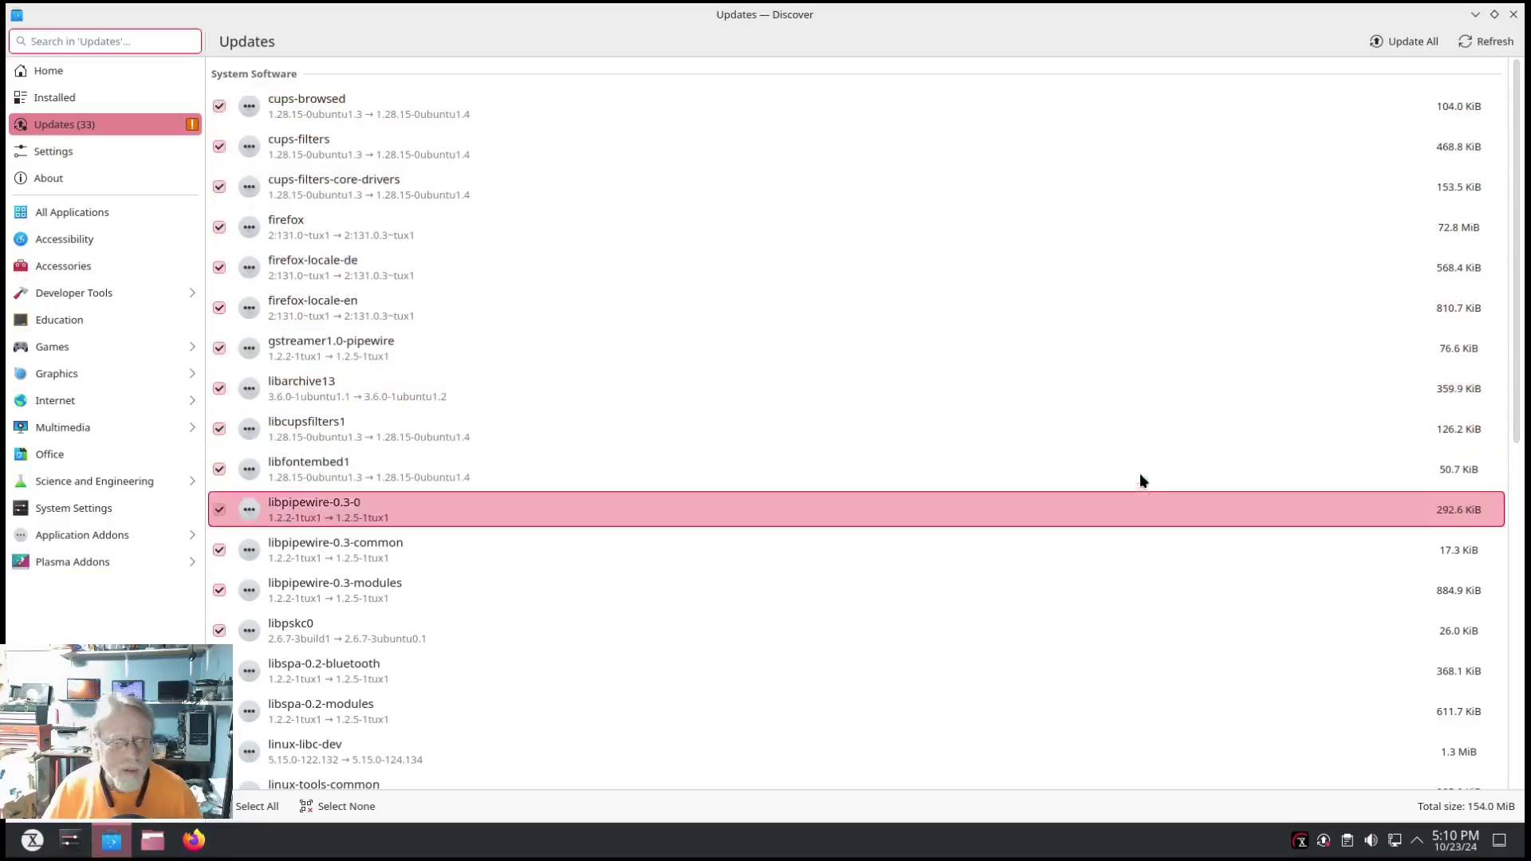
pyautogui.scroll(-5, 1059, 417)
pyautogui.scroll(-4, 1058, 440)
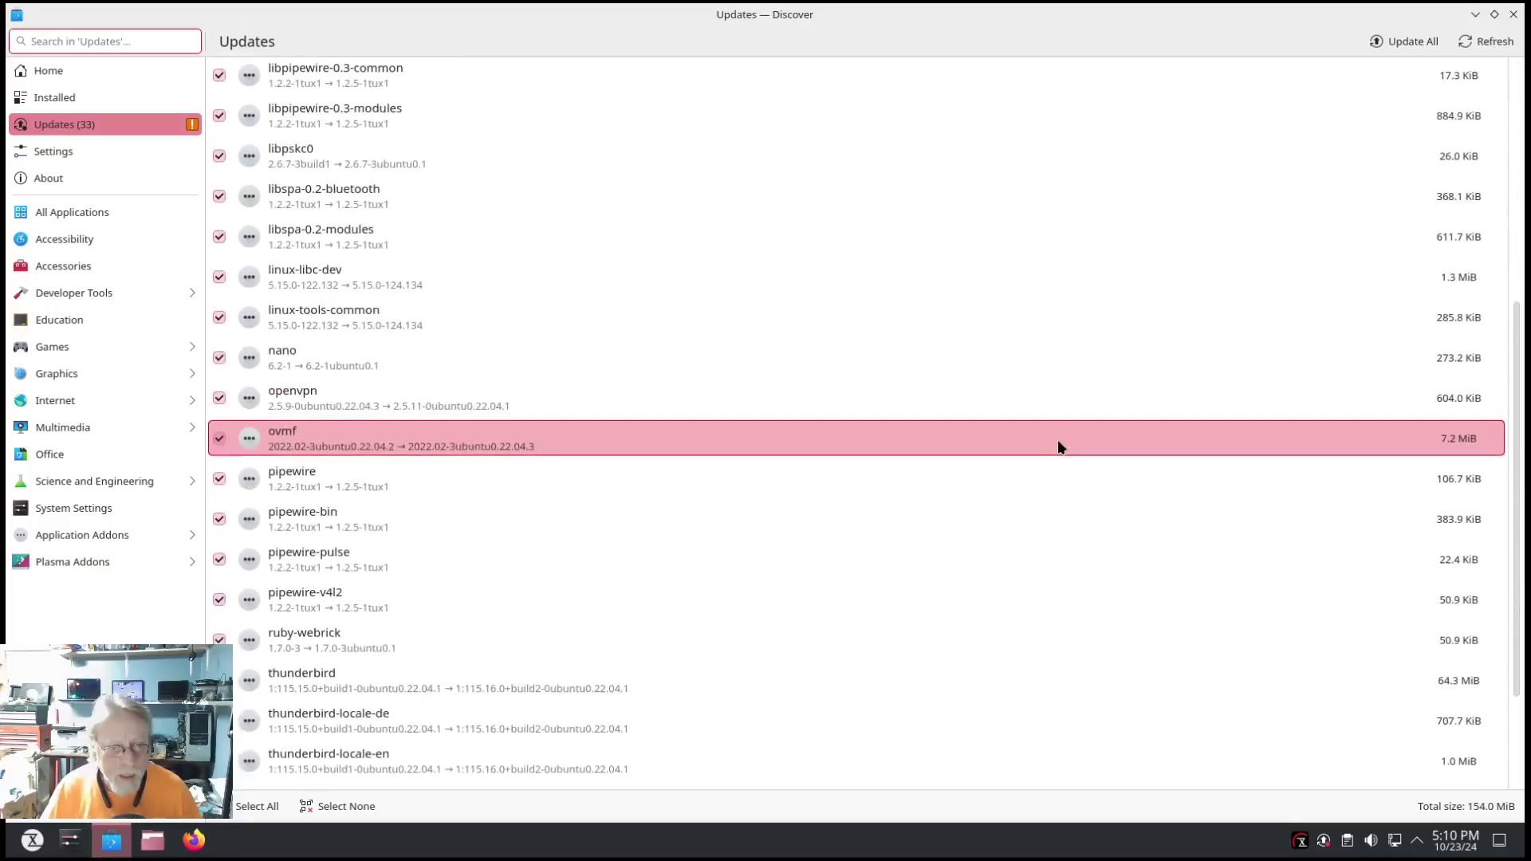
pyautogui.scroll(-2, 1048, 466)
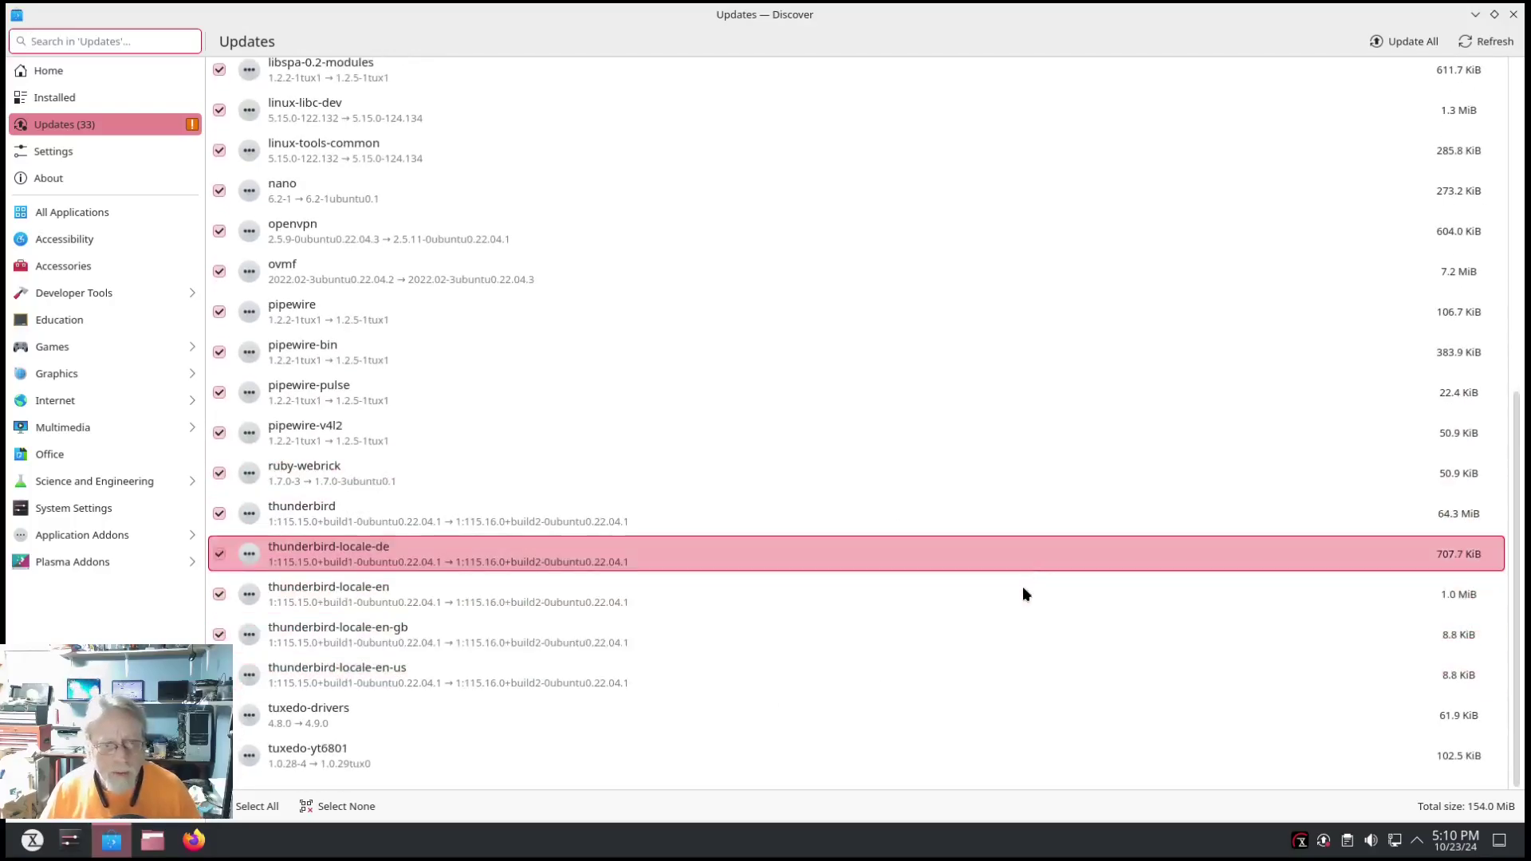
pyautogui.scroll(3, 1021, 577)
pyautogui.scroll(1, 930, 243)
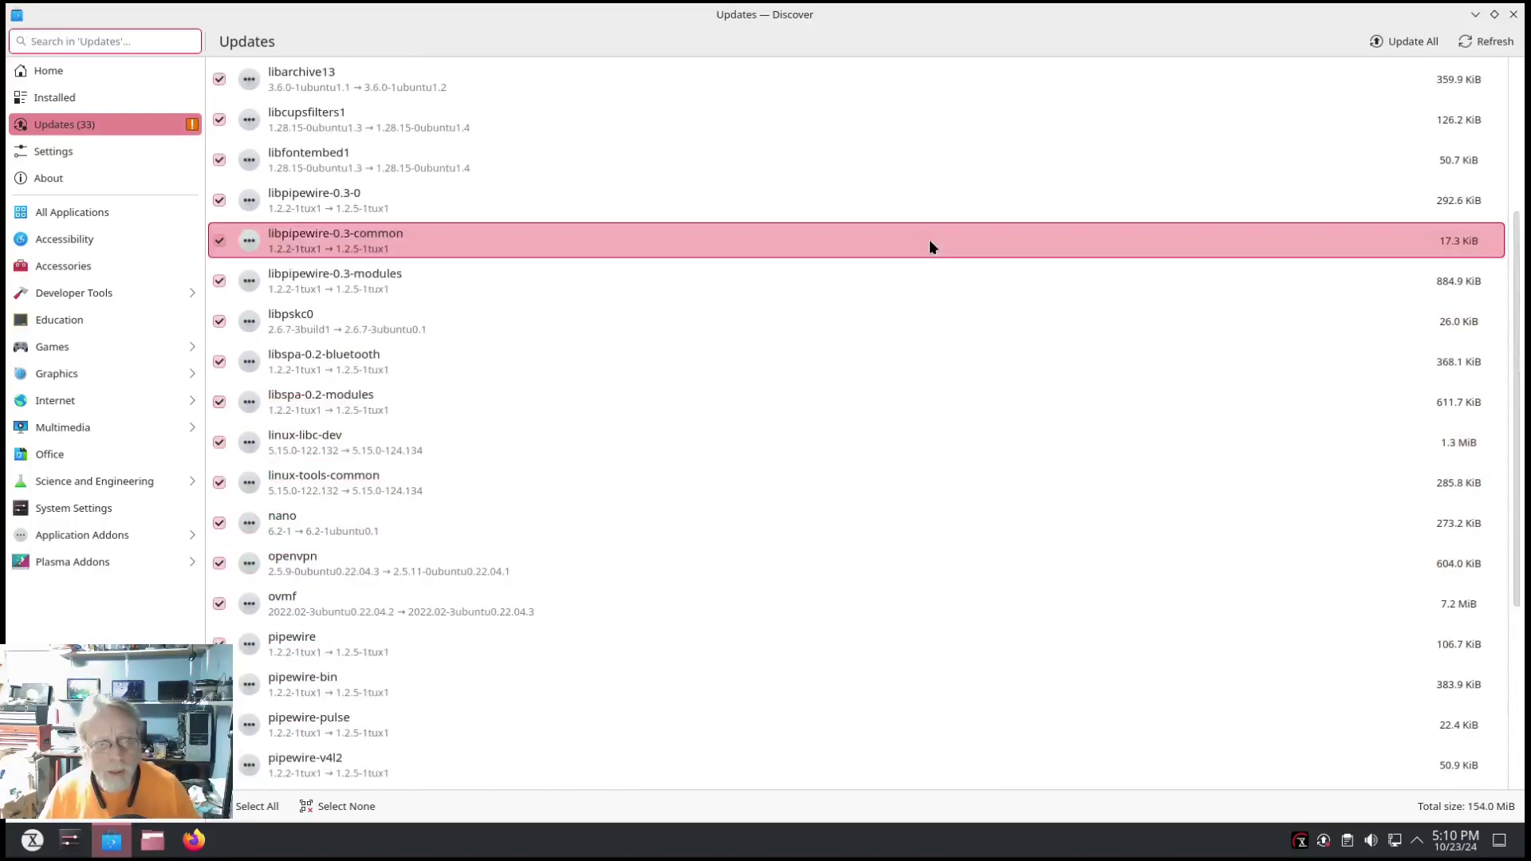
# Start installing all 154.0 MiB of updates, authenticating with the account password.
pyautogui.click(1403, 42)
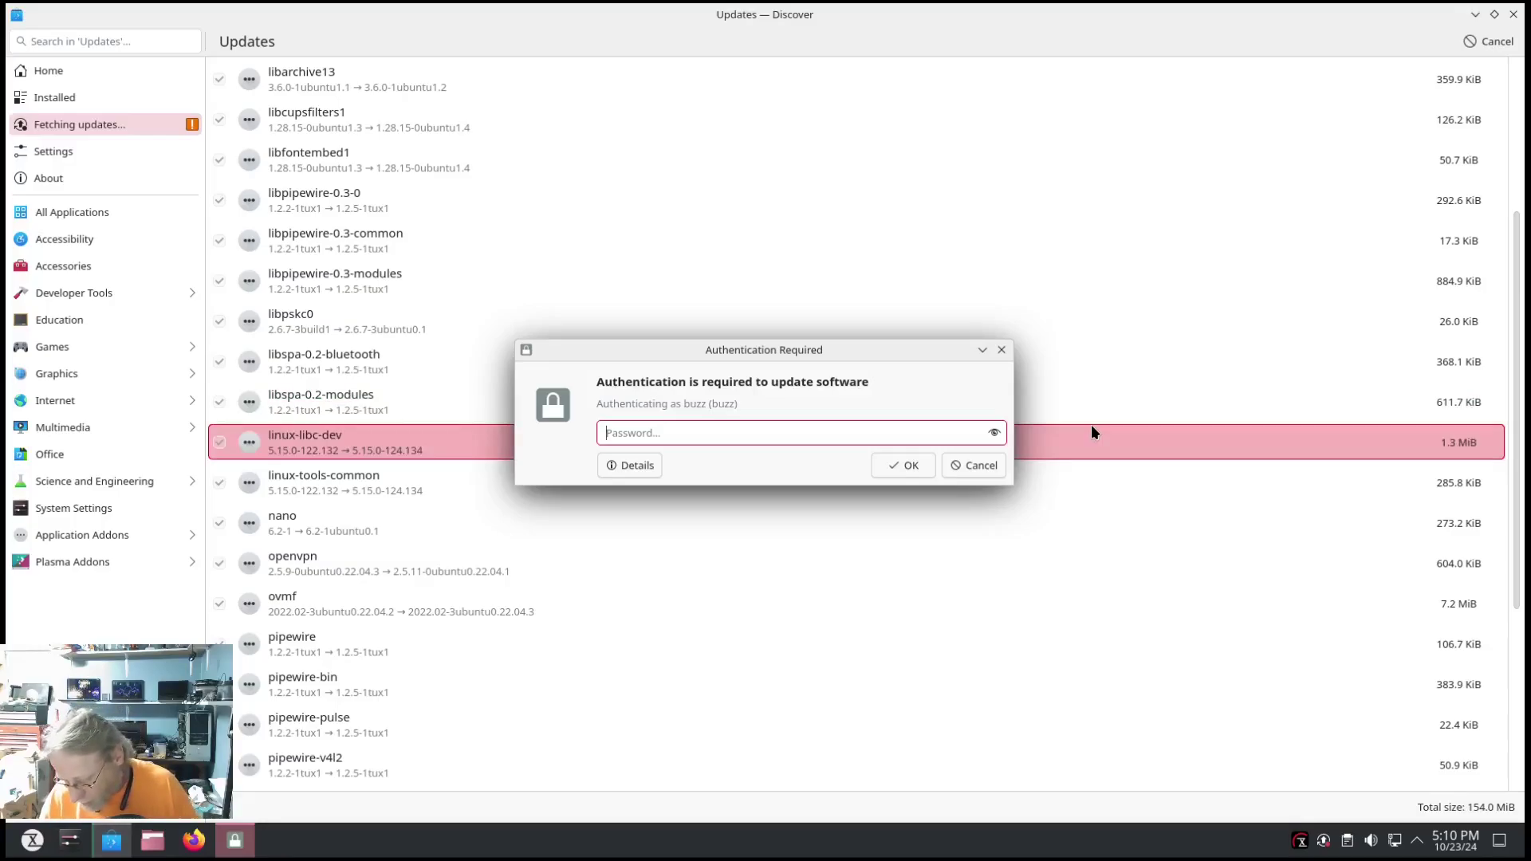
pyautogui.write('•')
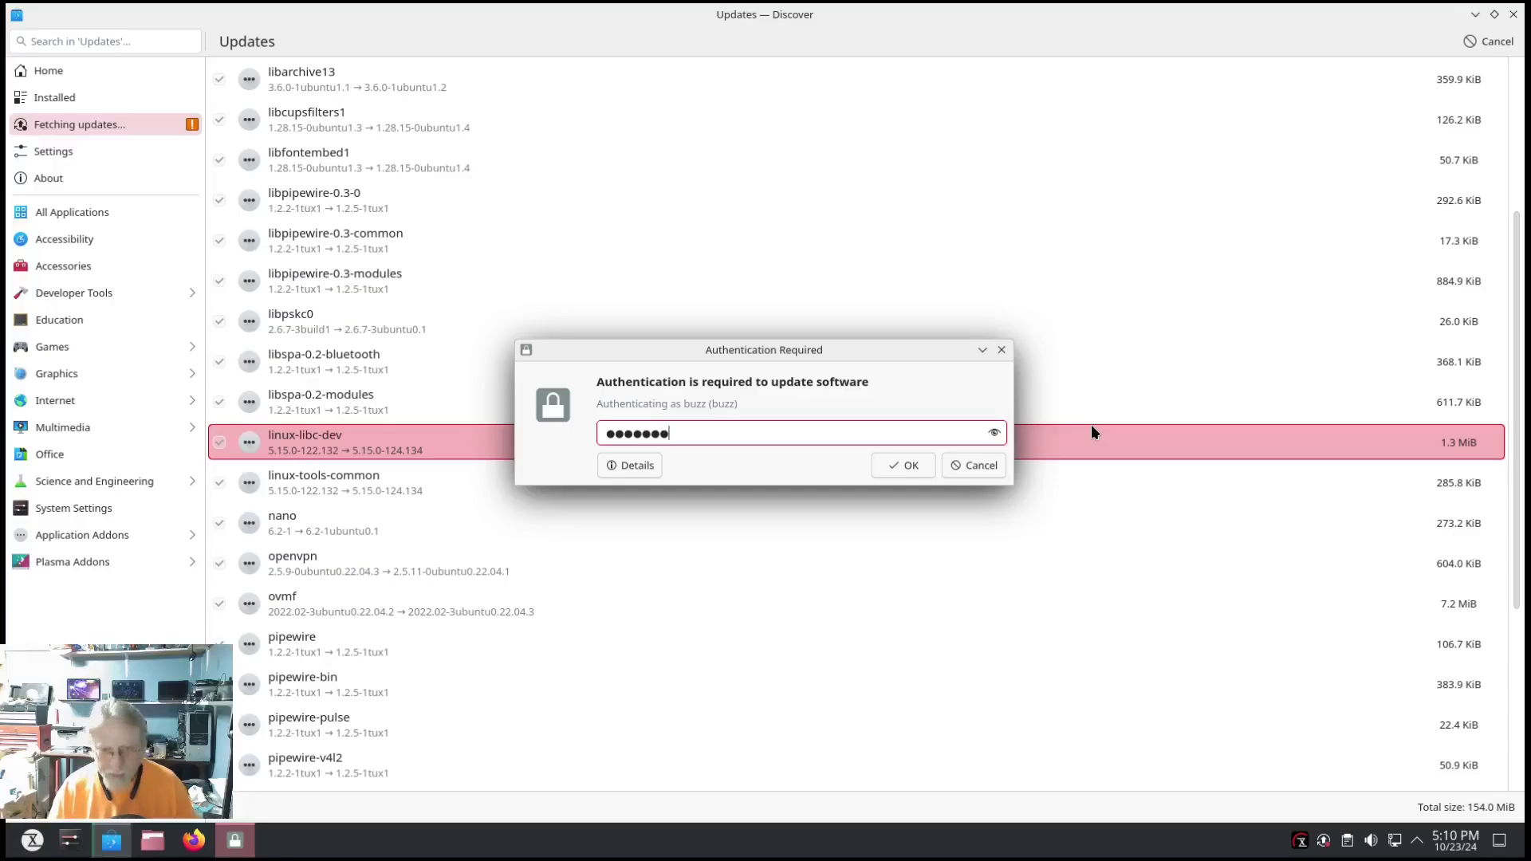
pyautogui.press('Return')
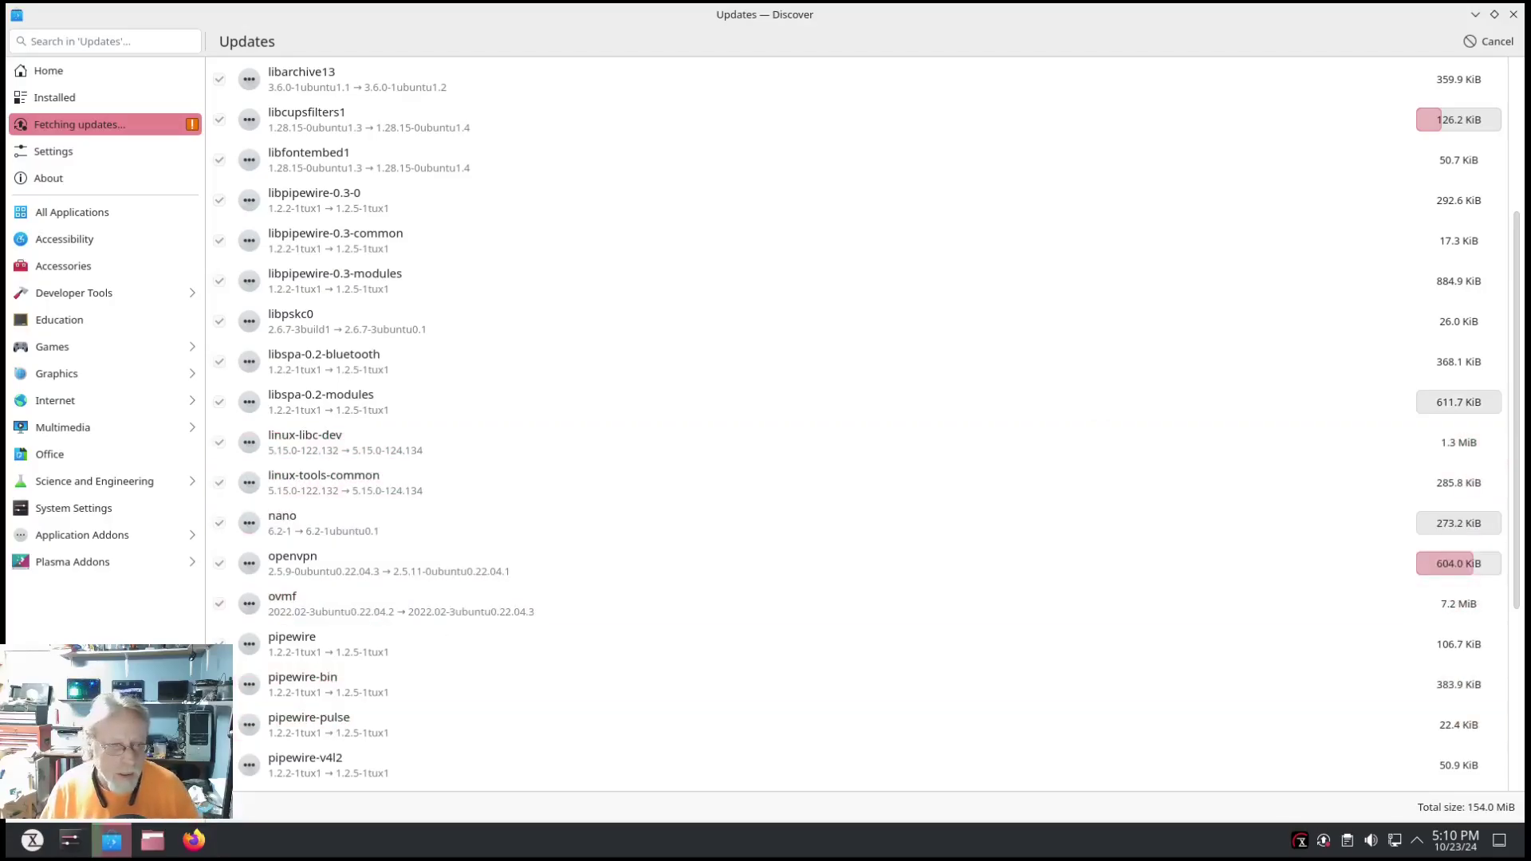
pyautogui.click(31, 840)
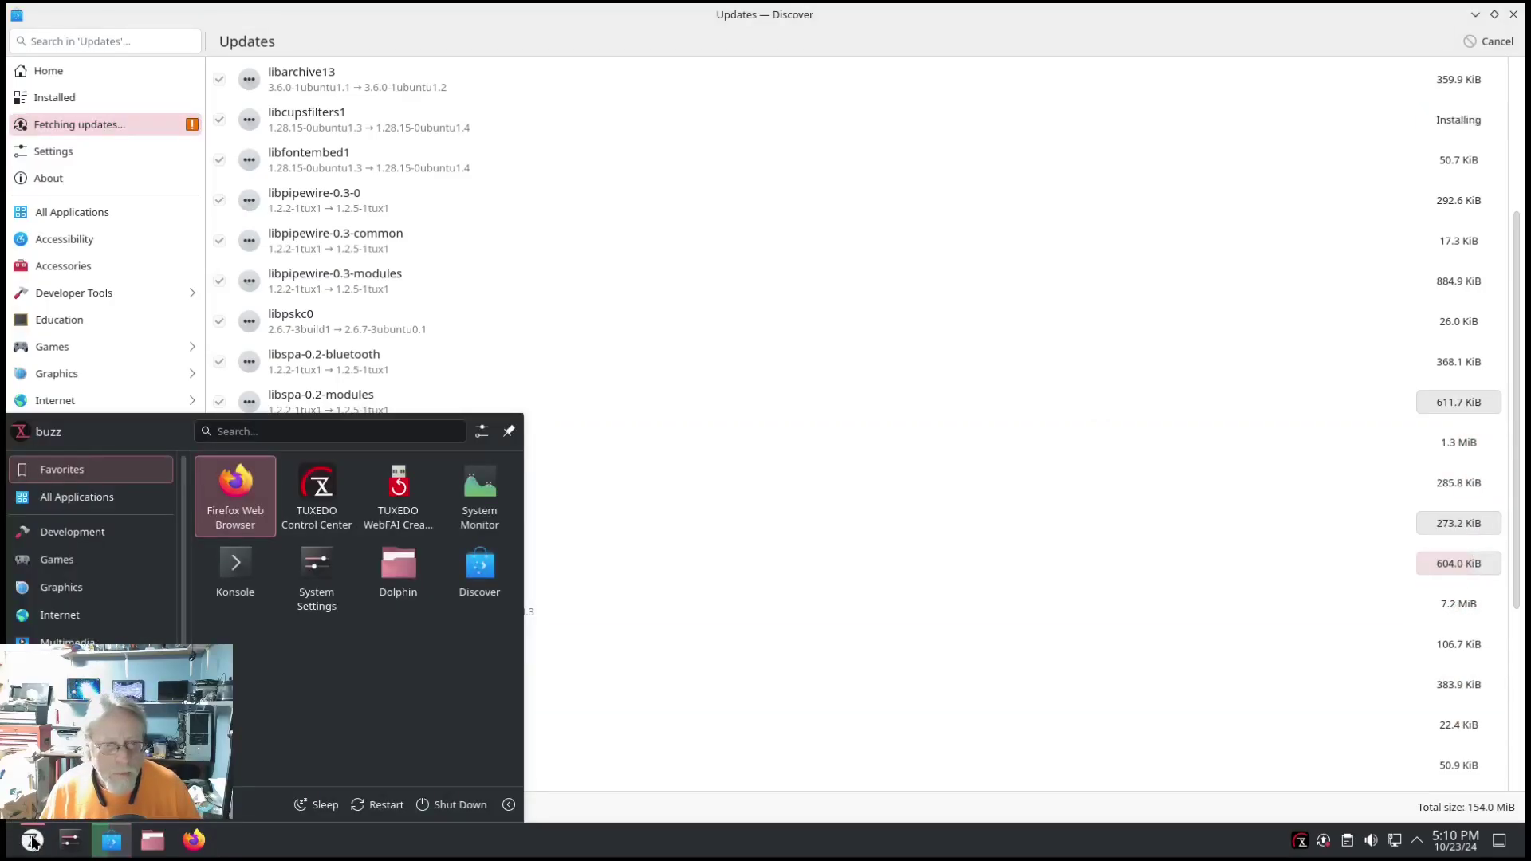
# In System Settings' Global Theme page, apply TUXEDO Dark with its desktop and window layout.
pyautogui.click(318, 571)
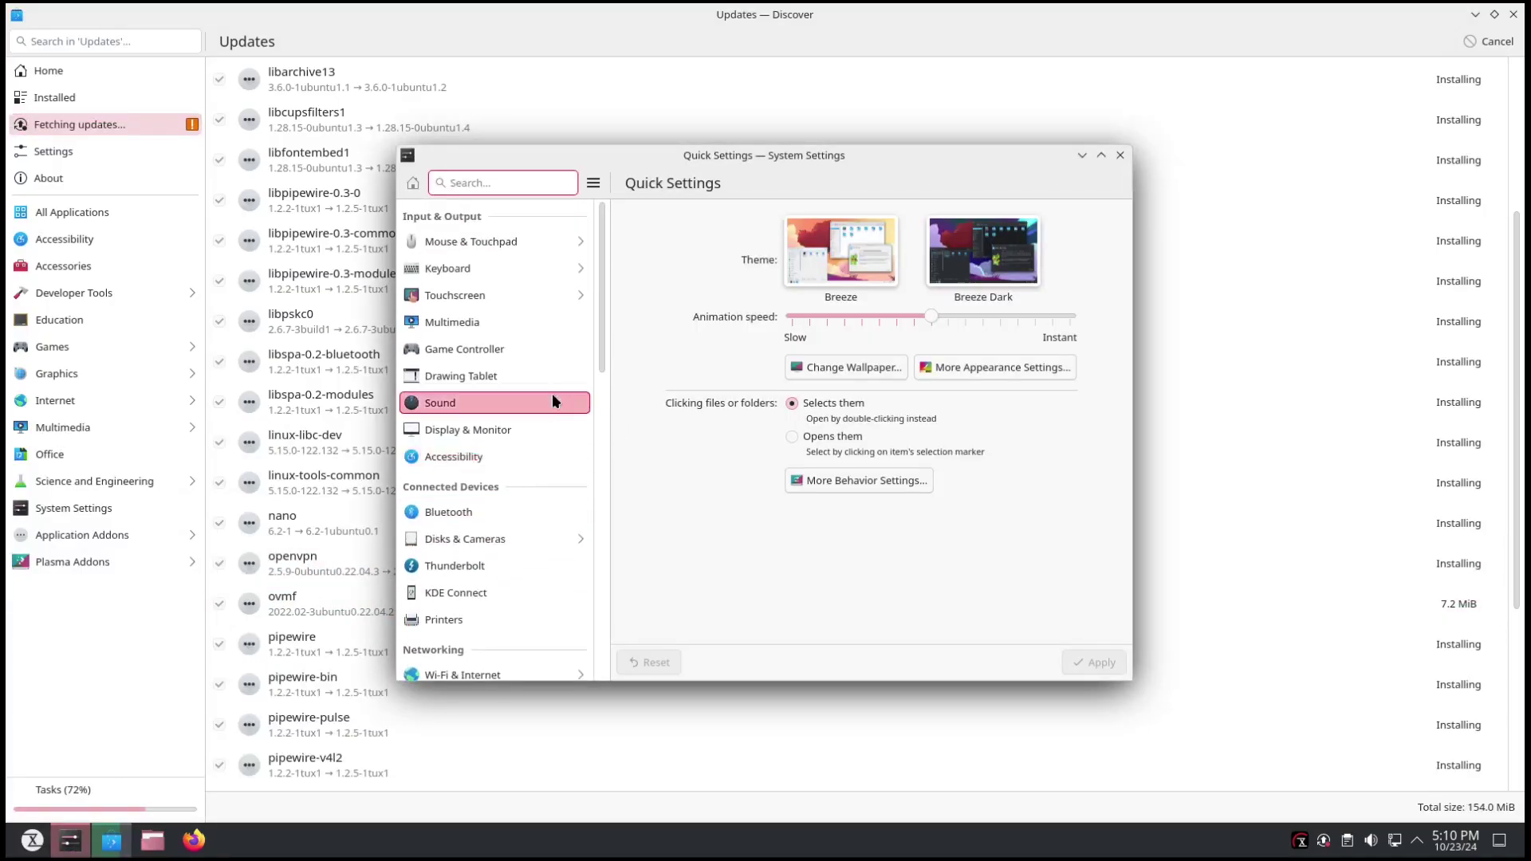
pyautogui.scroll(-5, 500, 528)
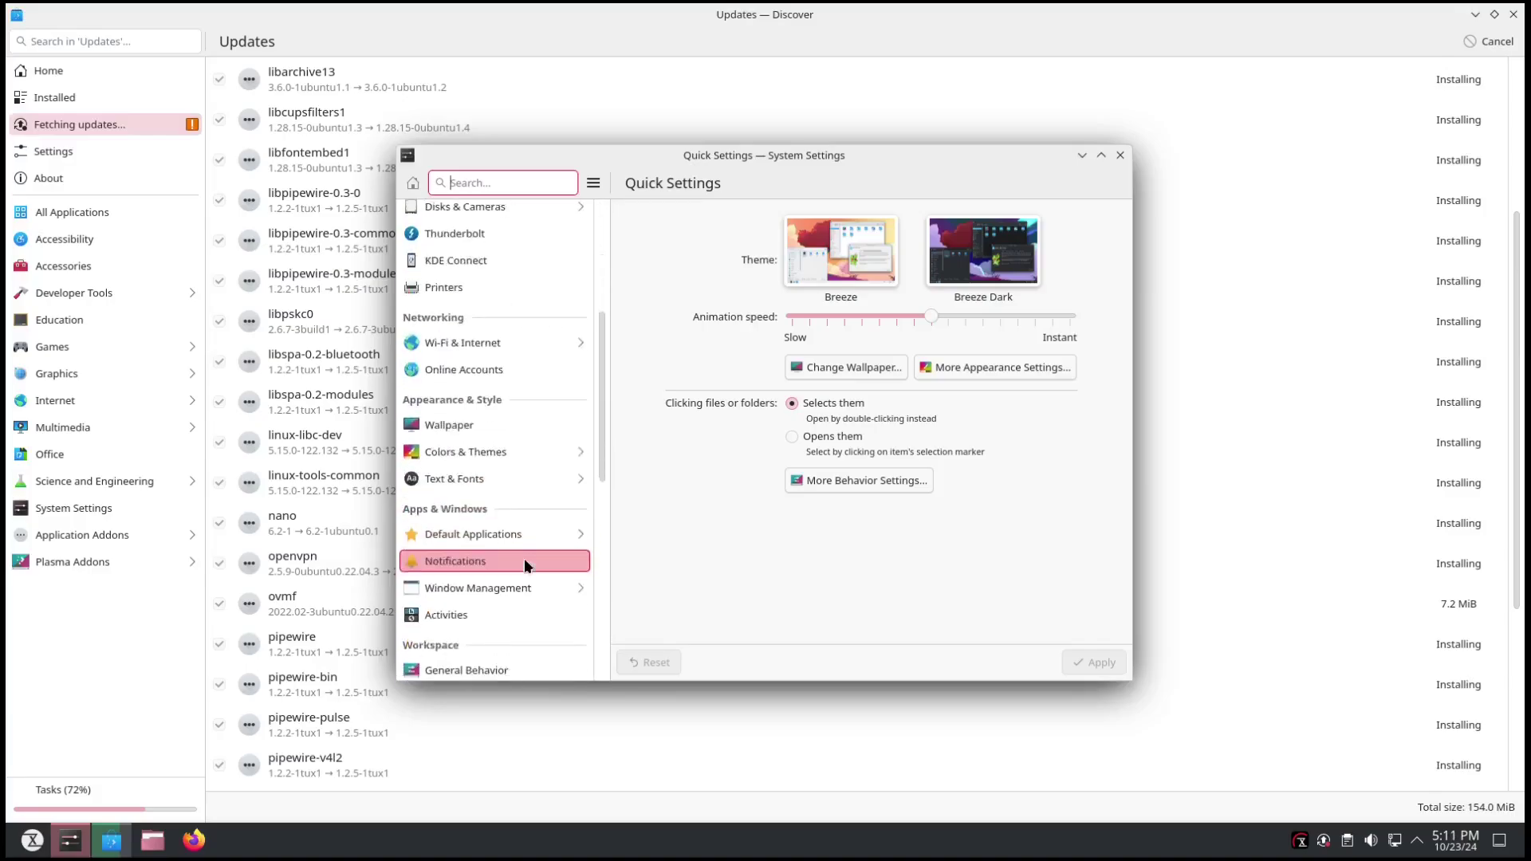
pyautogui.click(505, 448)
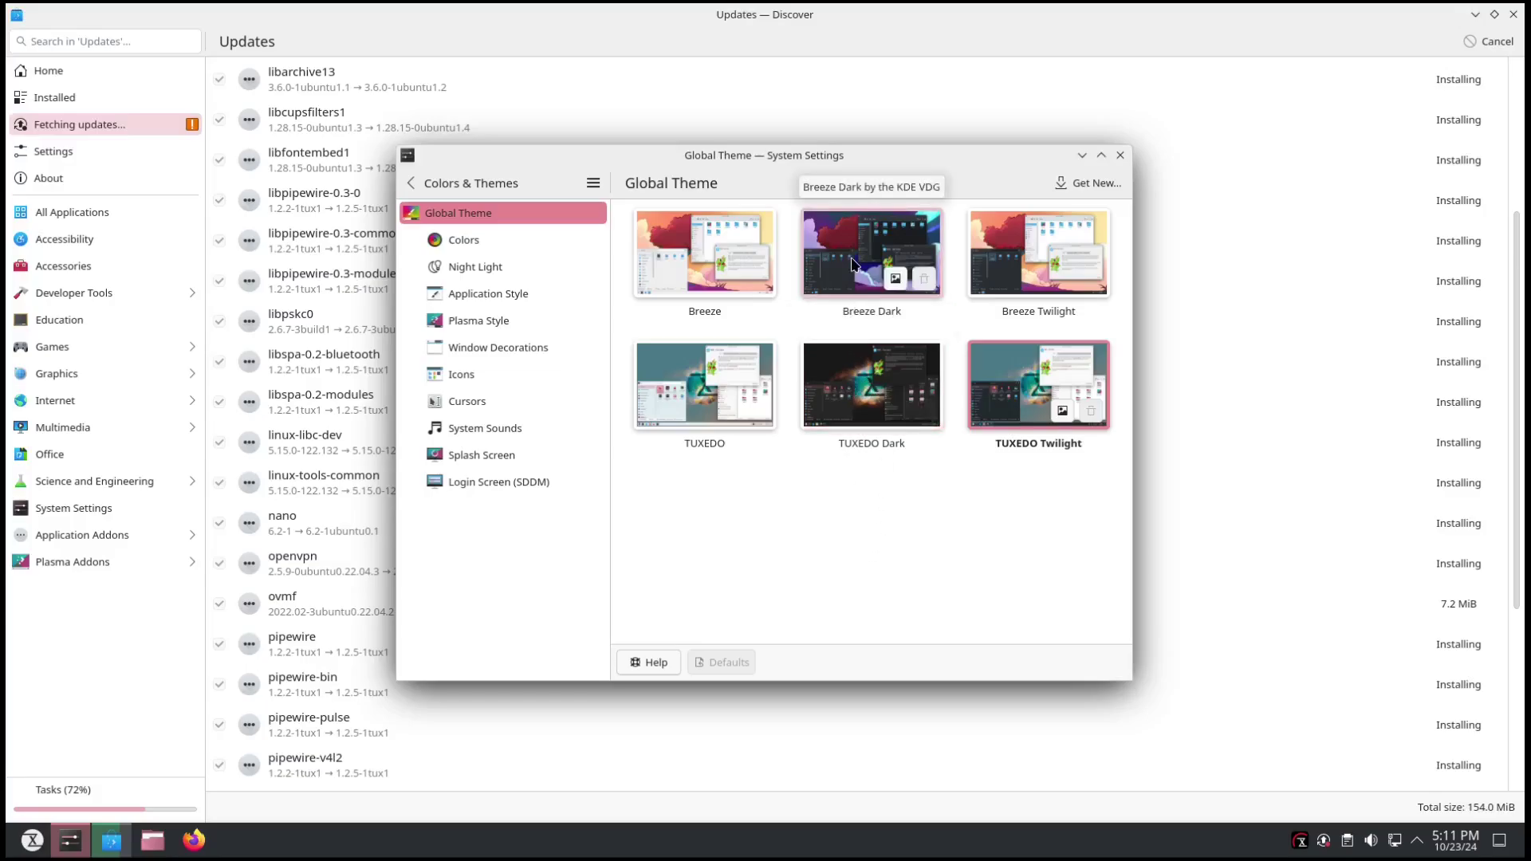
pyautogui.click(858, 384)
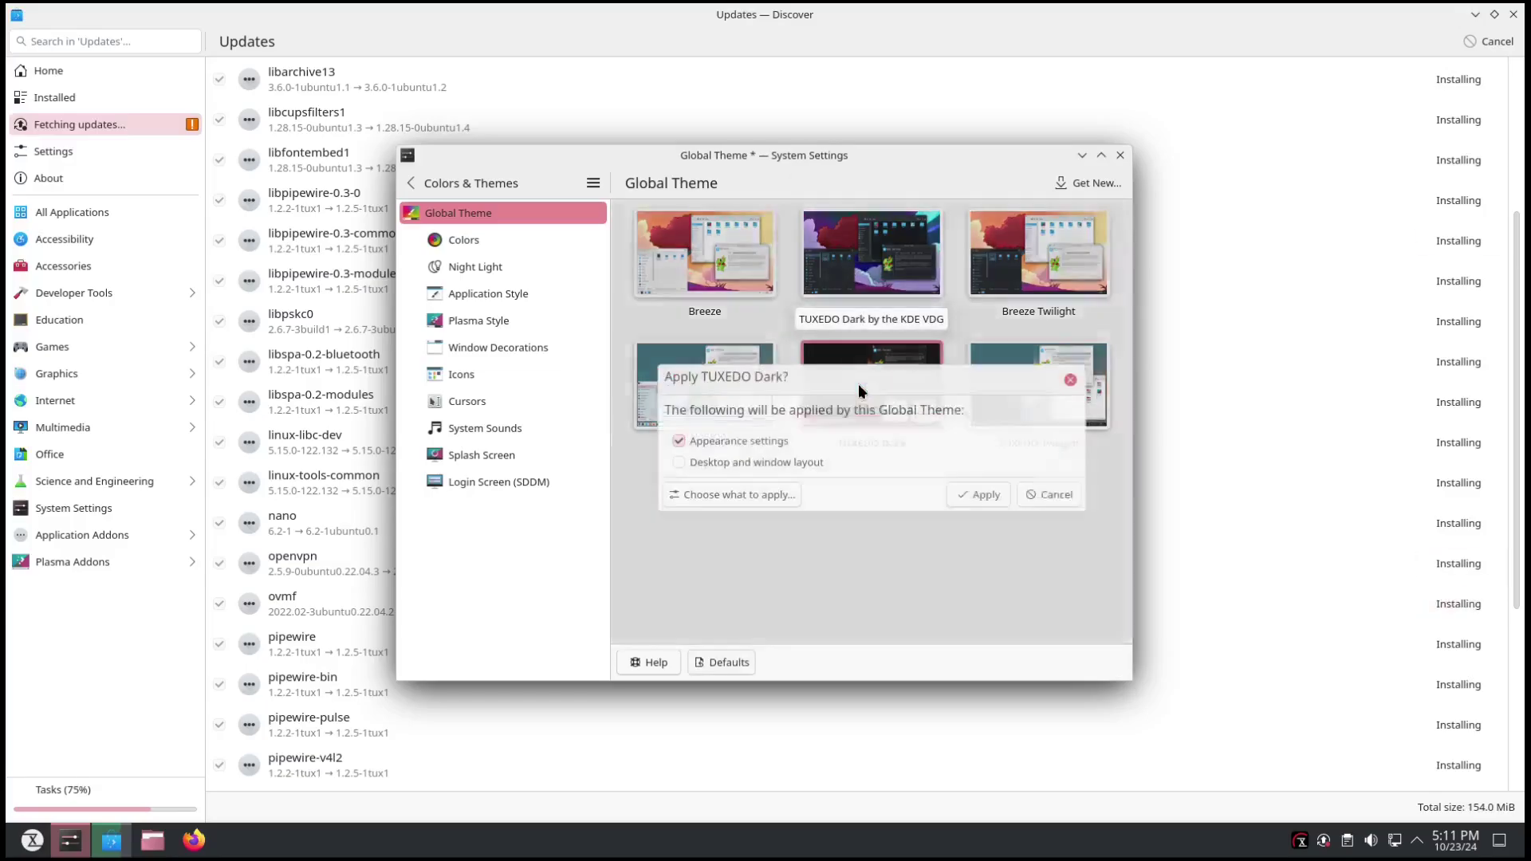
pyautogui.click(720, 442)
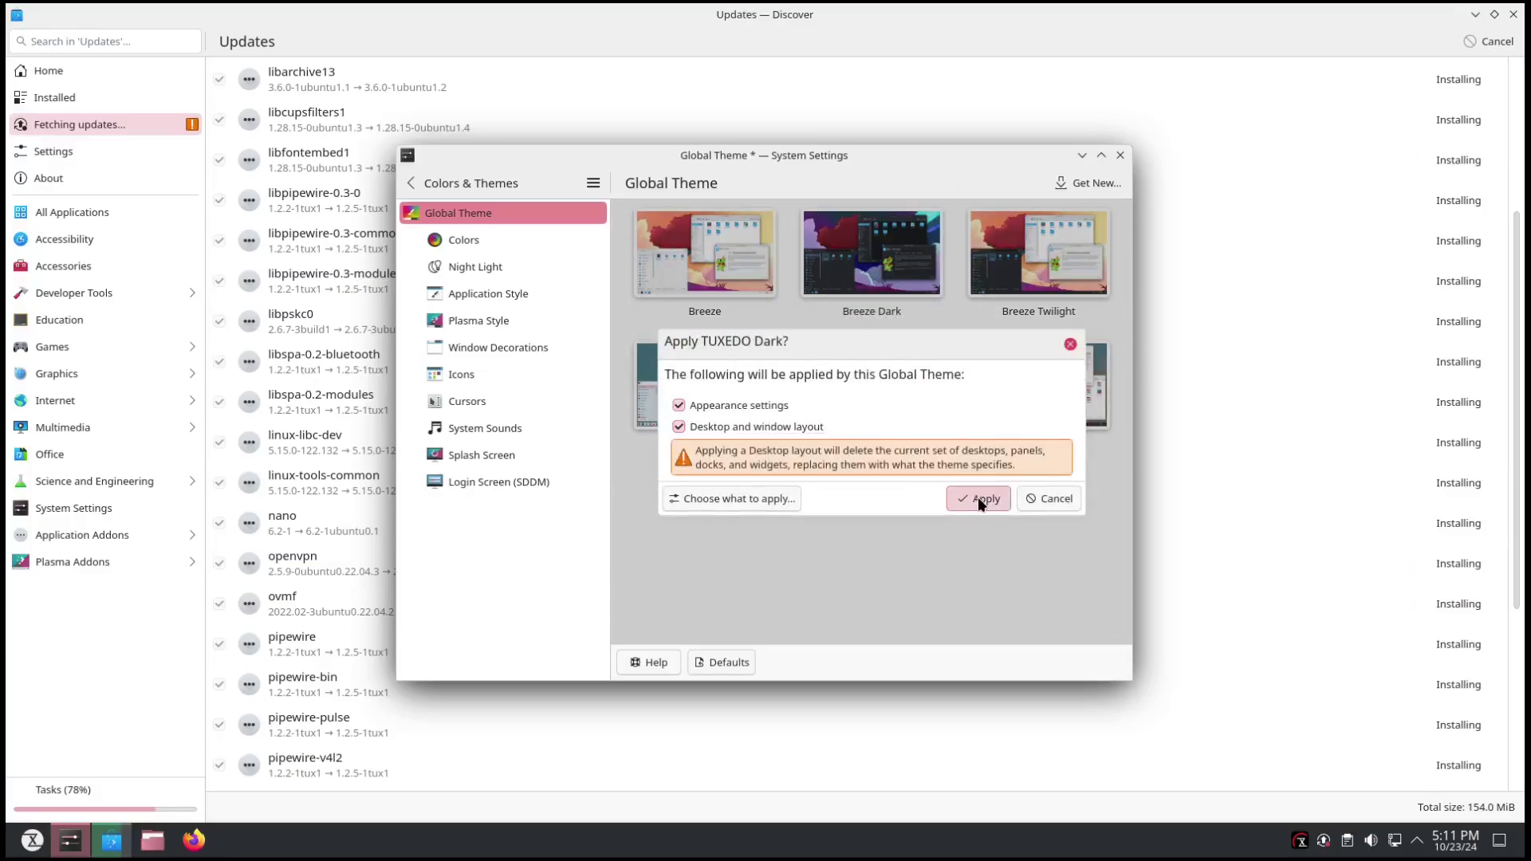
pyautogui.click(978, 498)
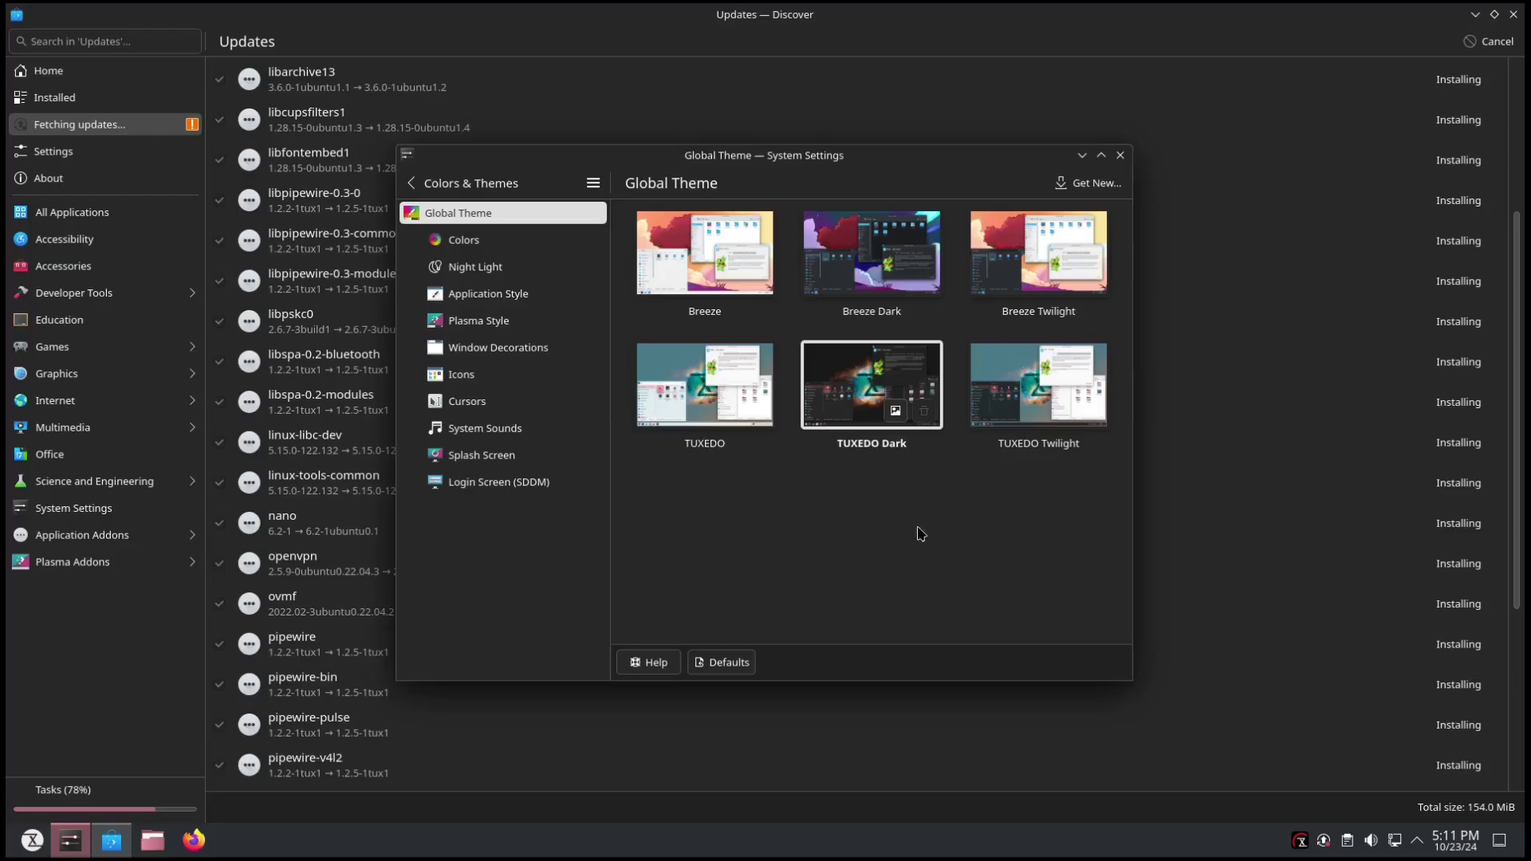
# Try Breeze Dark with layout, then switch back to TUXEDO Dark with layout.
pyautogui.click(872, 252)
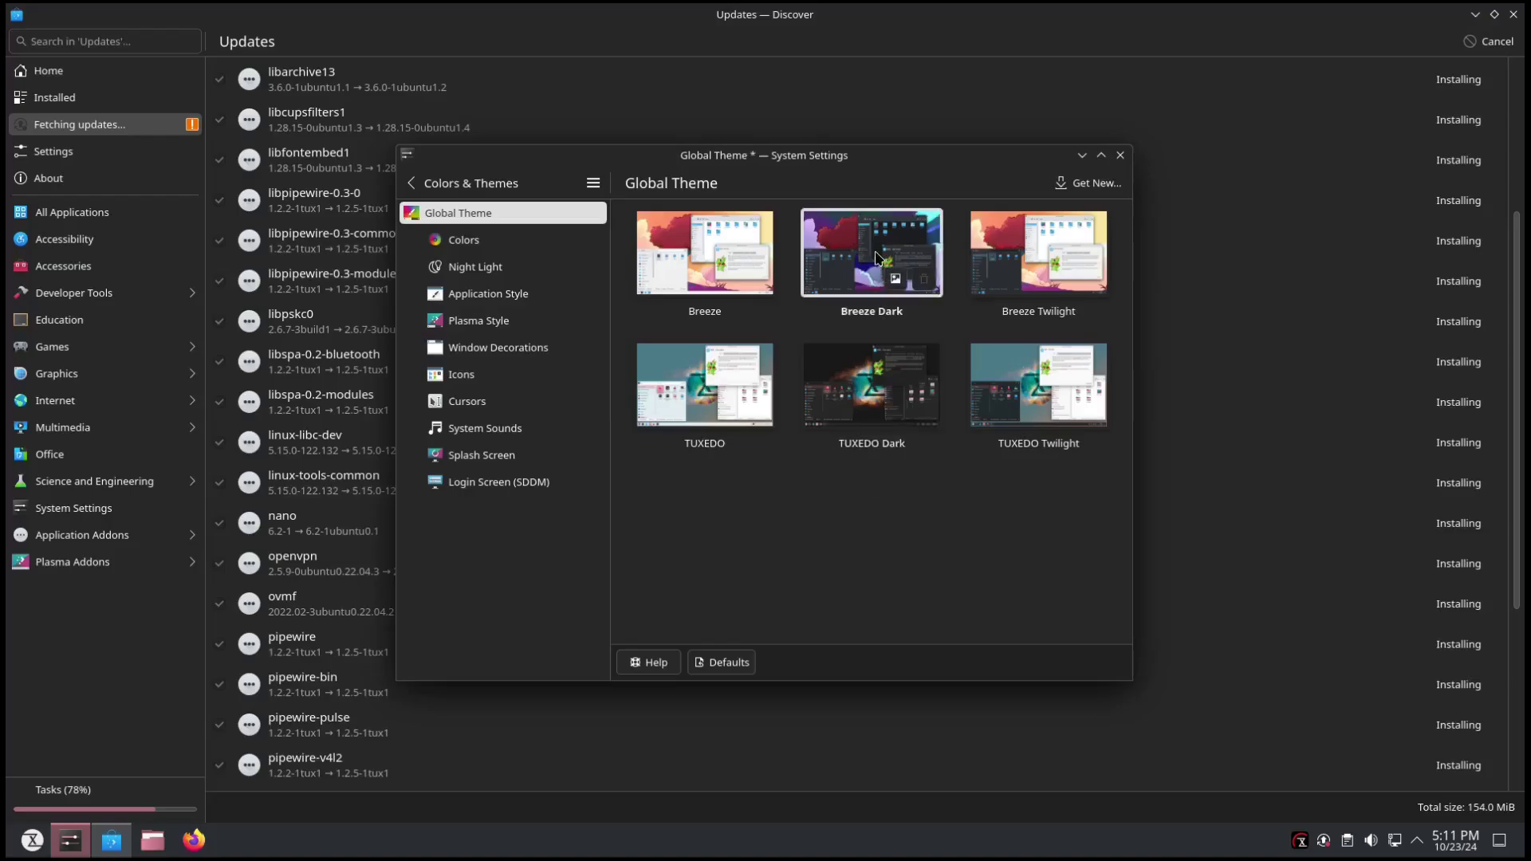
pyautogui.click(779, 449)
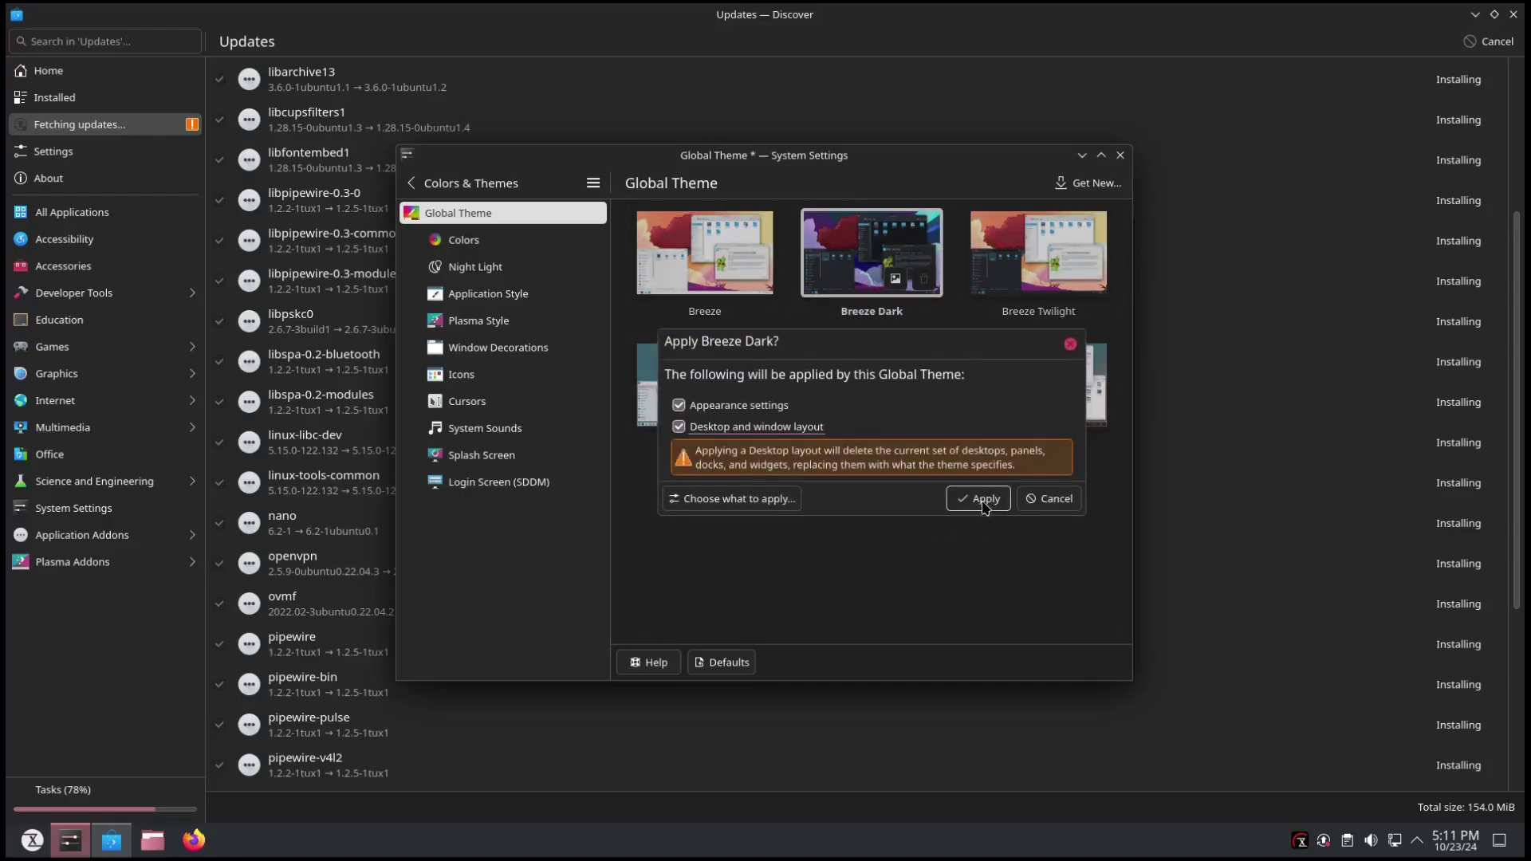
pyautogui.click(977, 501)
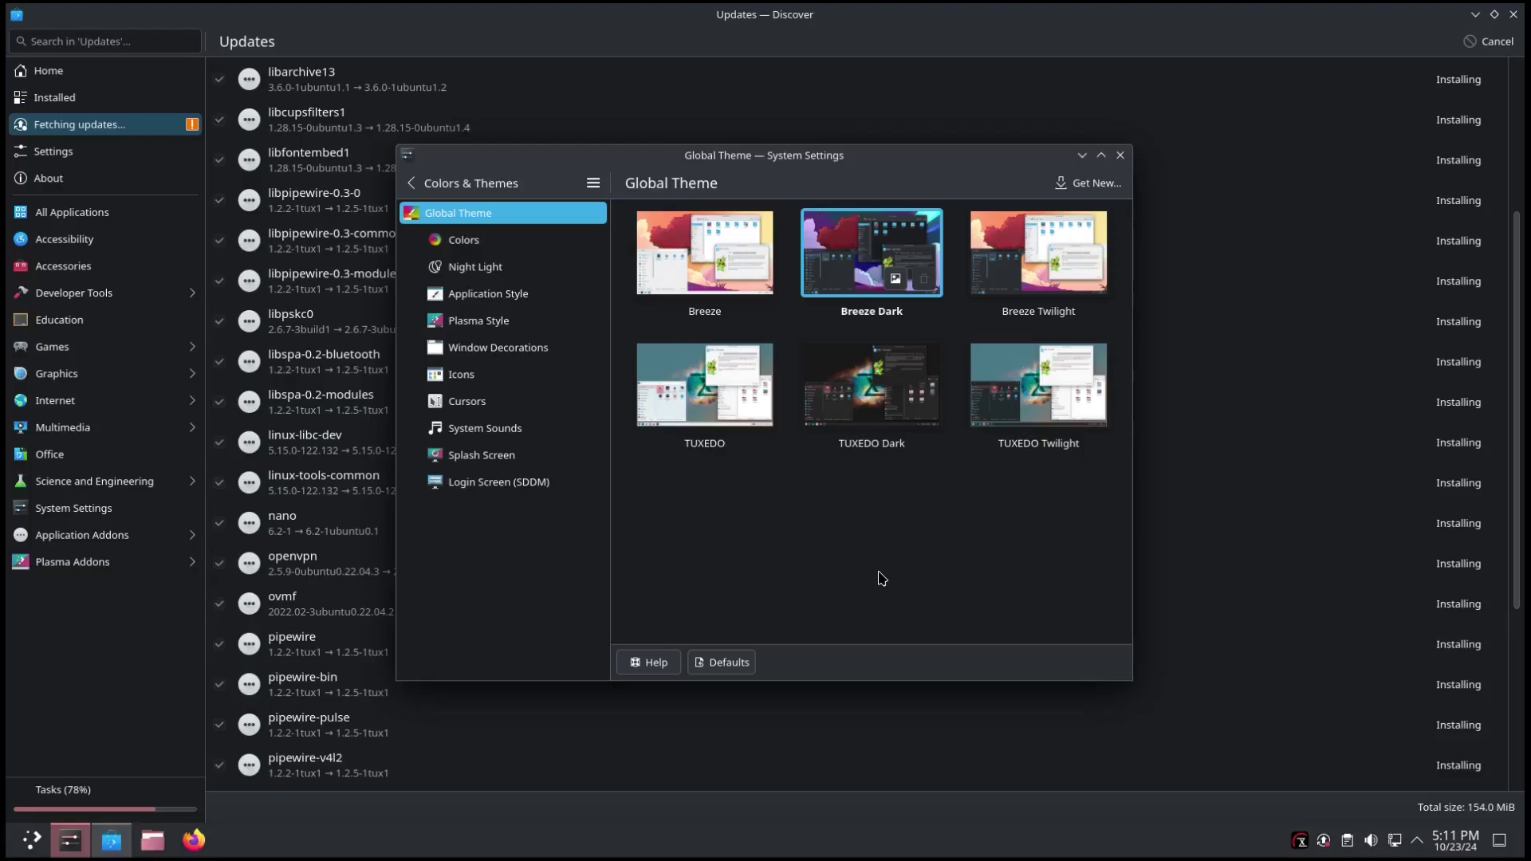
pyautogui.click(891, 396)
pyautogui.click(746, 444)
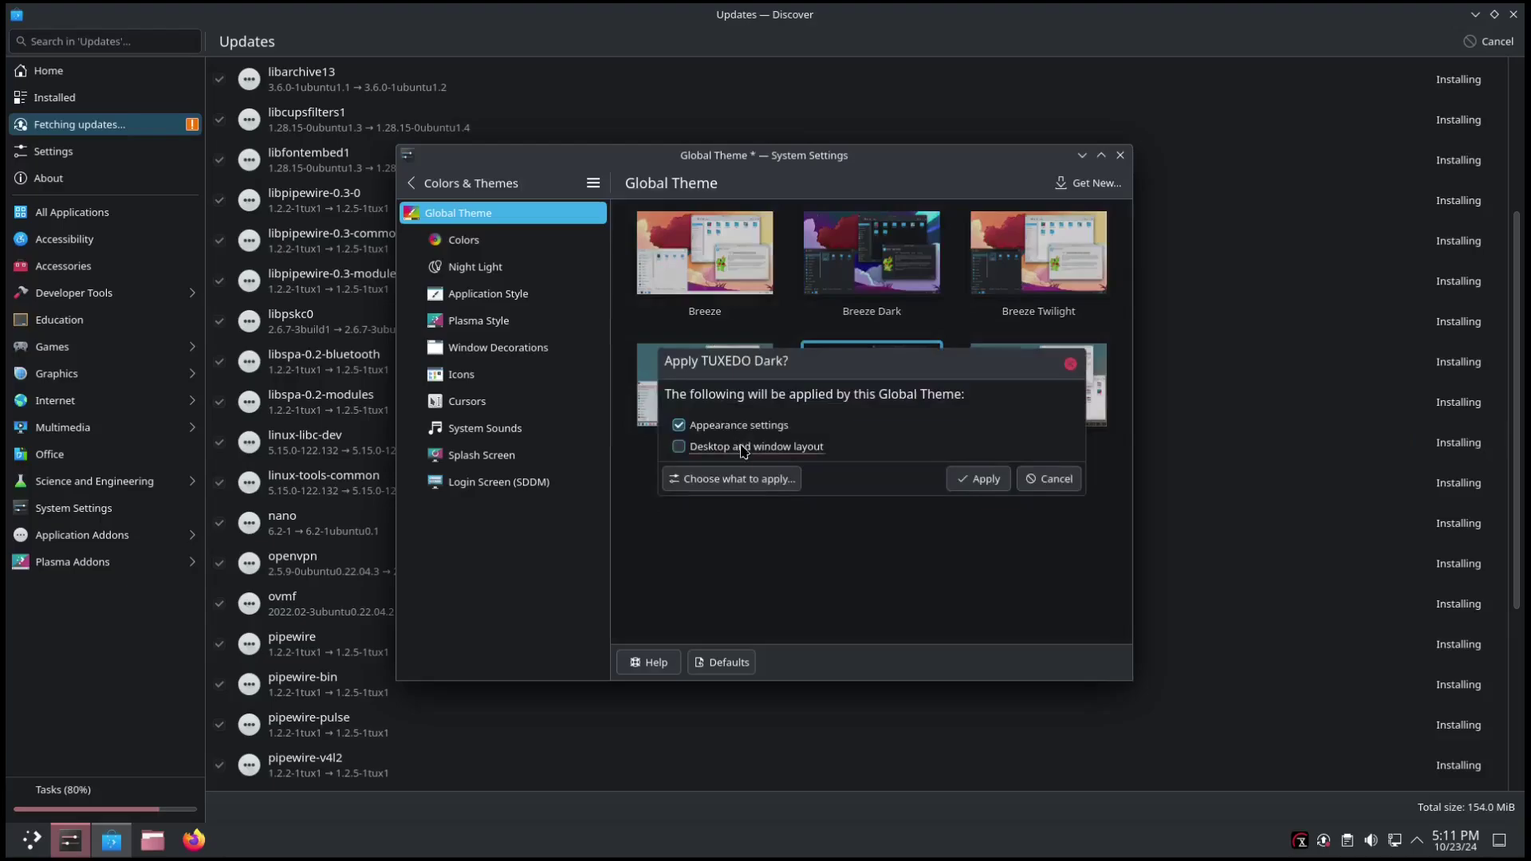
pyautogui.click(977, 498)
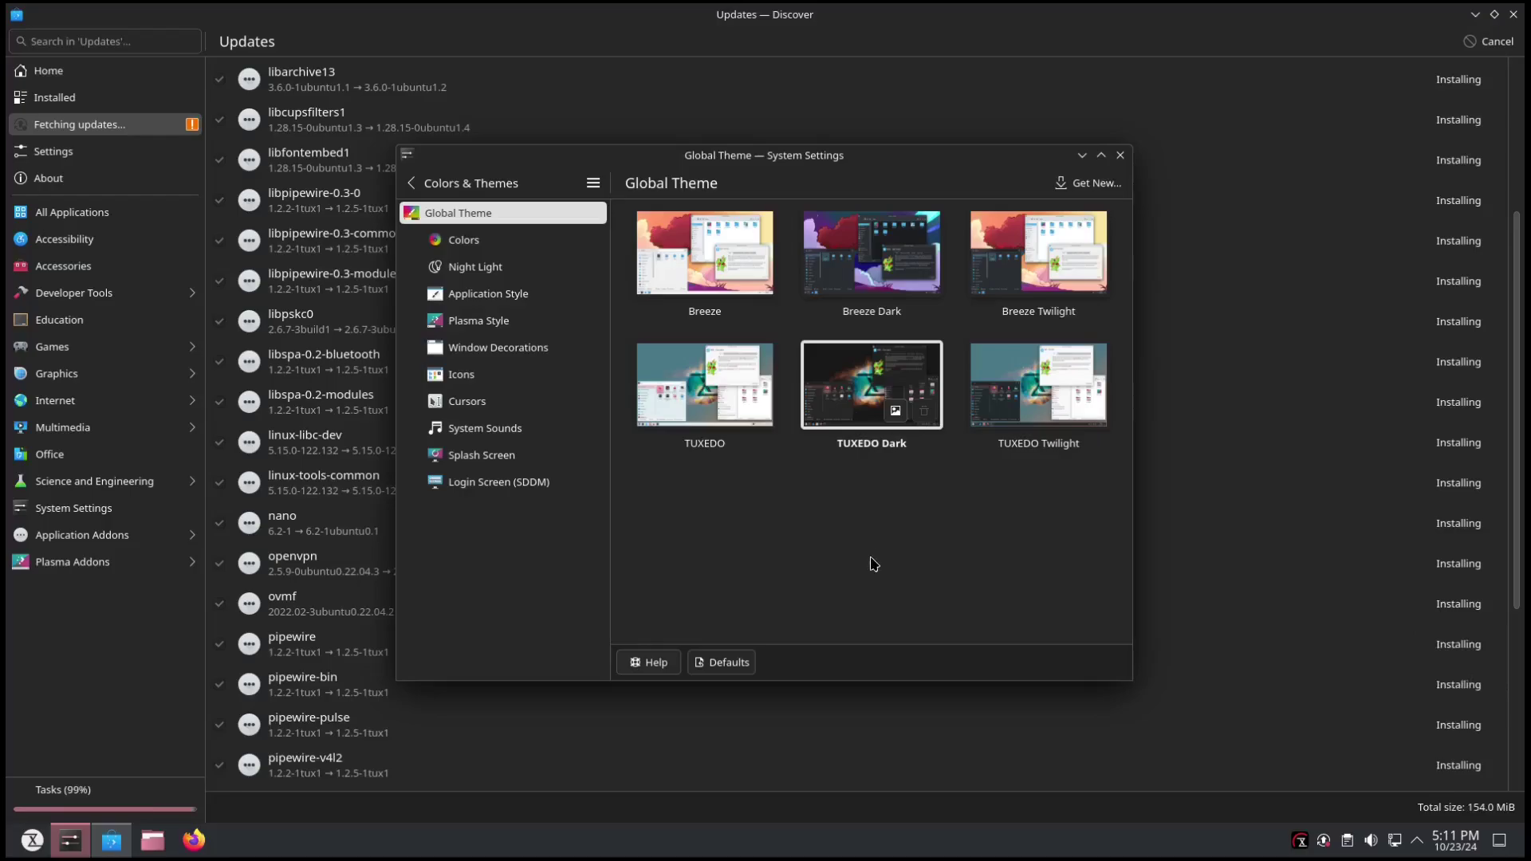
# Apply Breeze Dark with its desktop and window layout as the final theme and close System Settings.
pyautogui.click(865, 257)
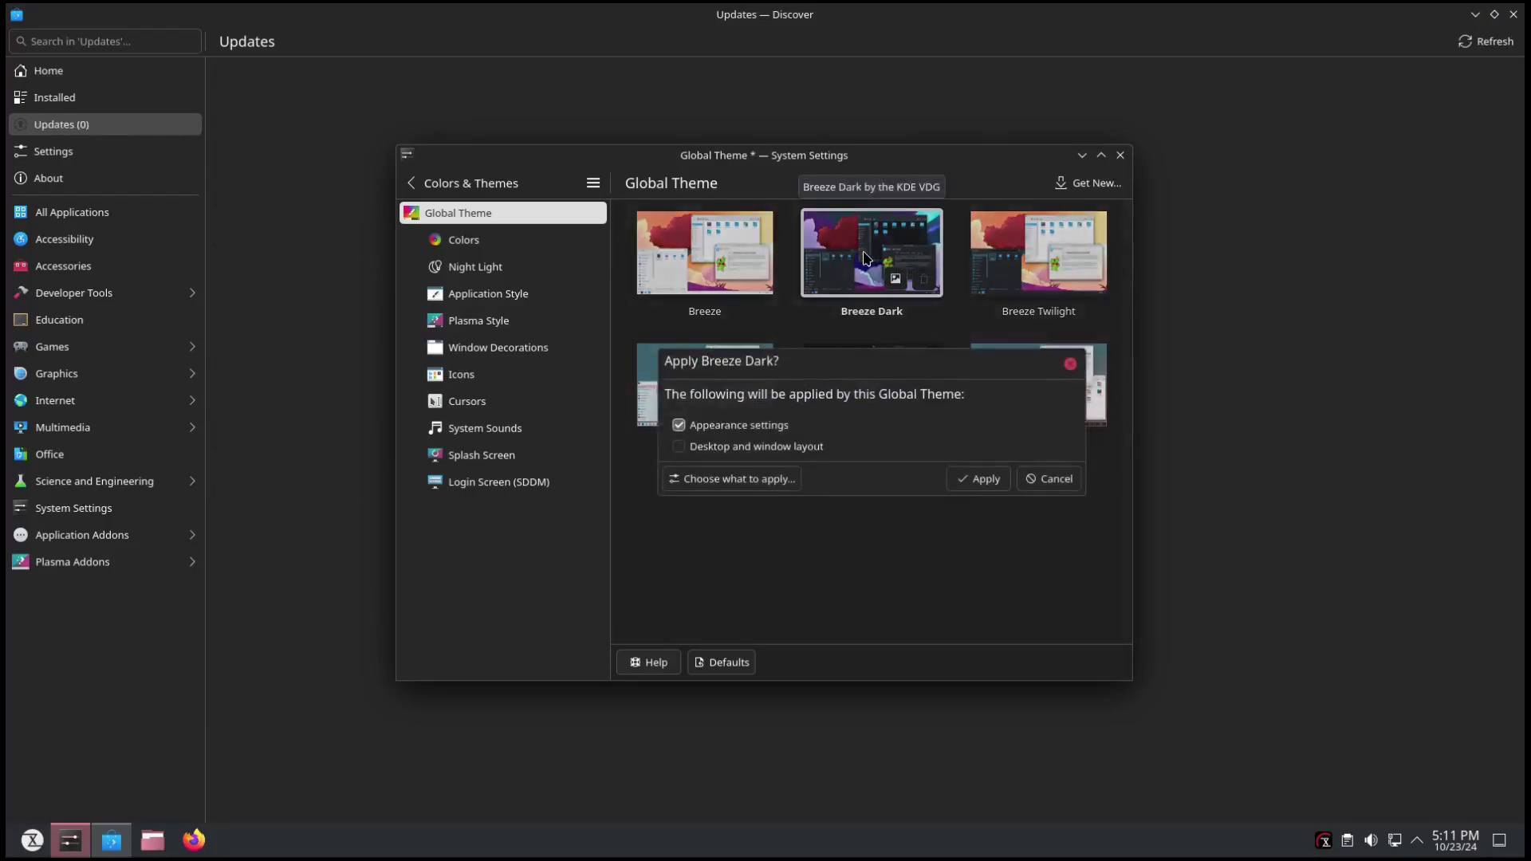
pyautogui.click(780, 448)
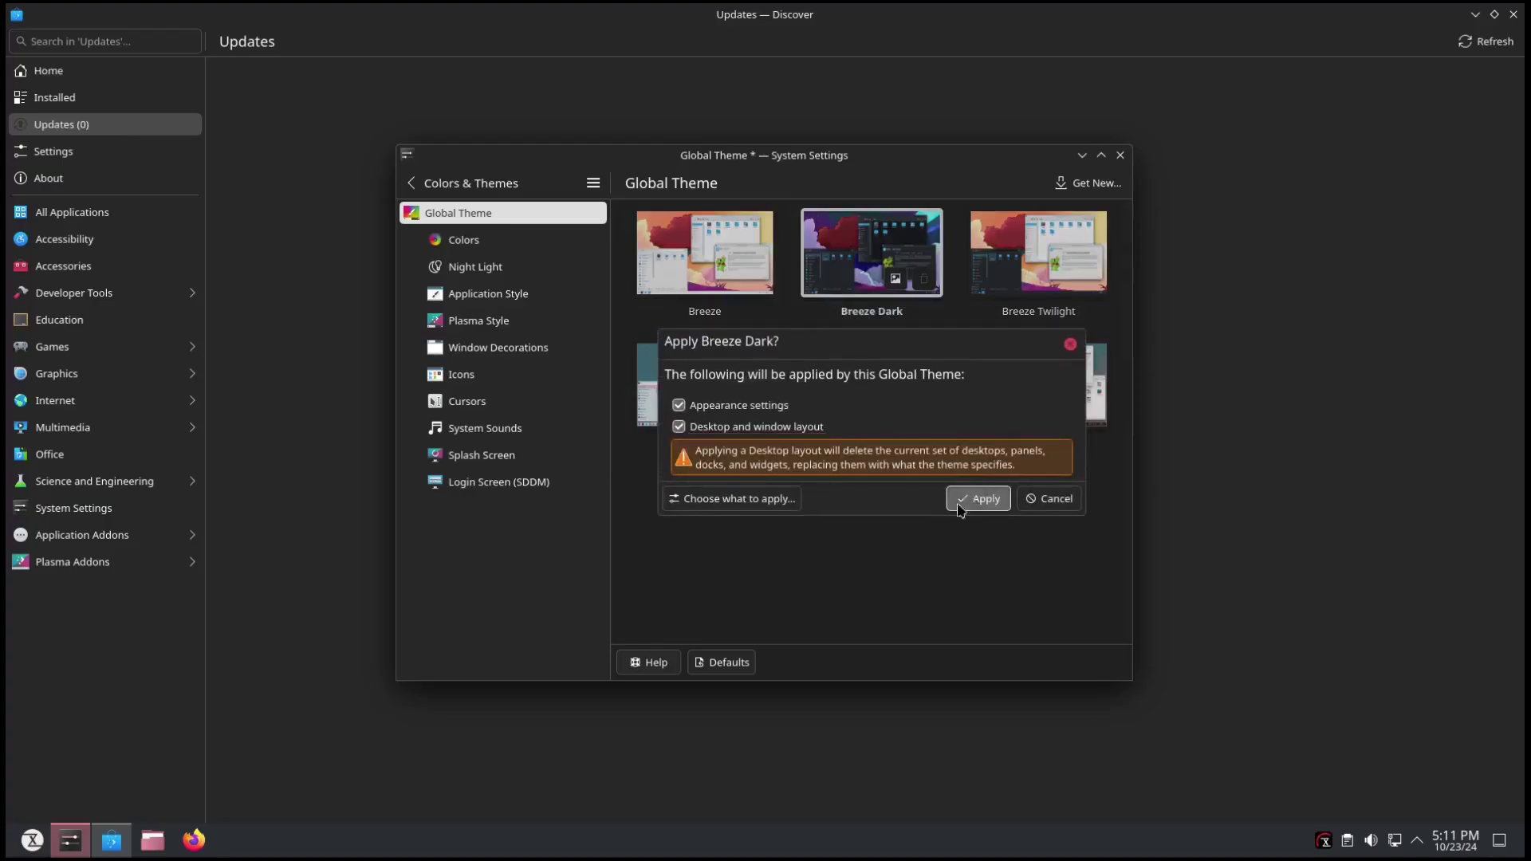
pyautogui.click(959, 505)
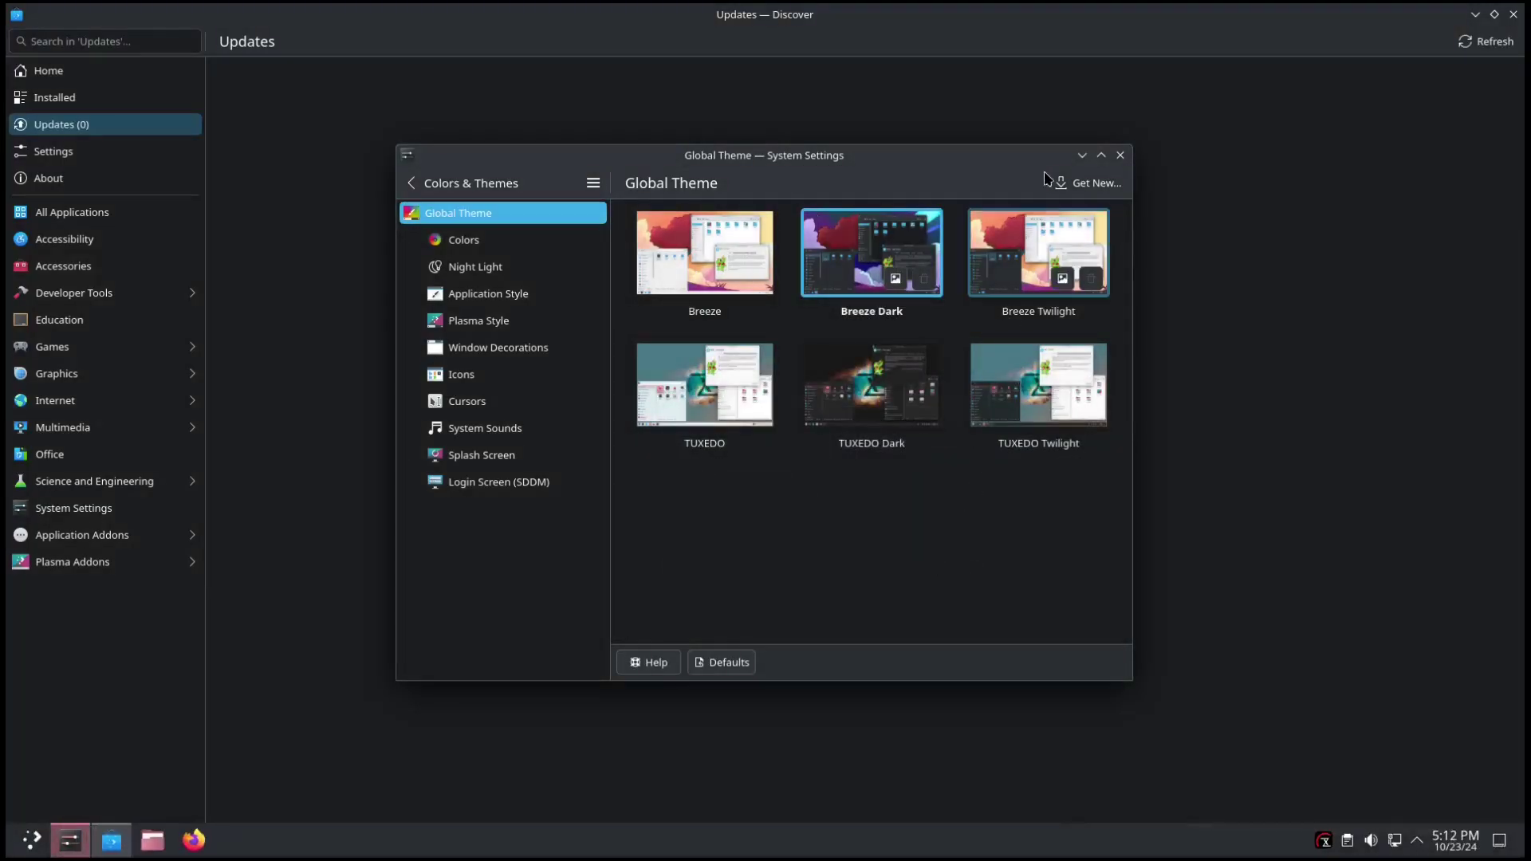
pyautogui.click(1120, 155)
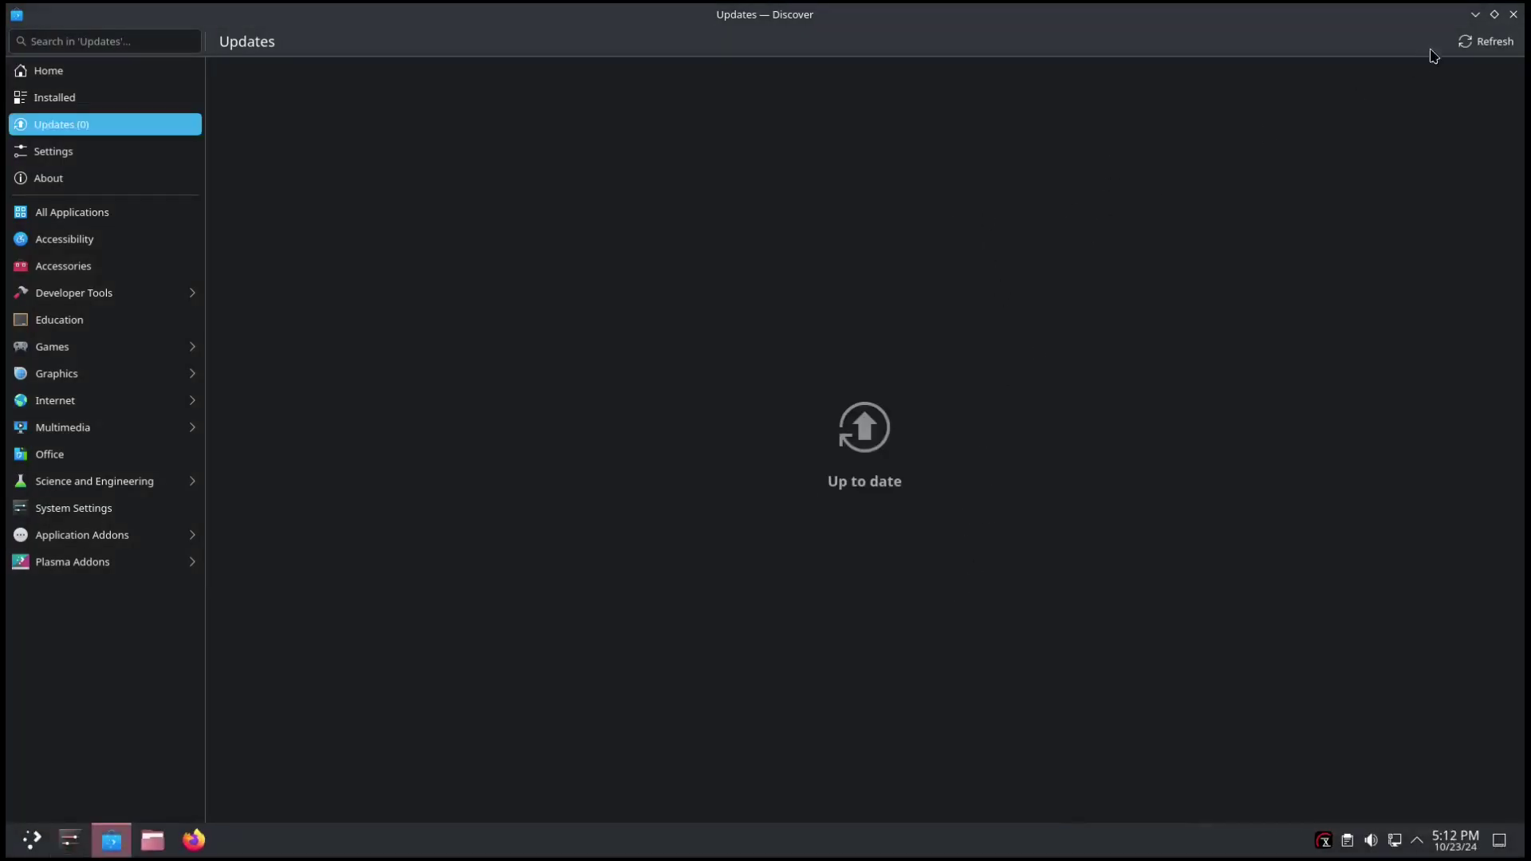
# Close Discover and launch TUXEDO Control Center from its system tray icon.
pyautogui.click(1513, 15)
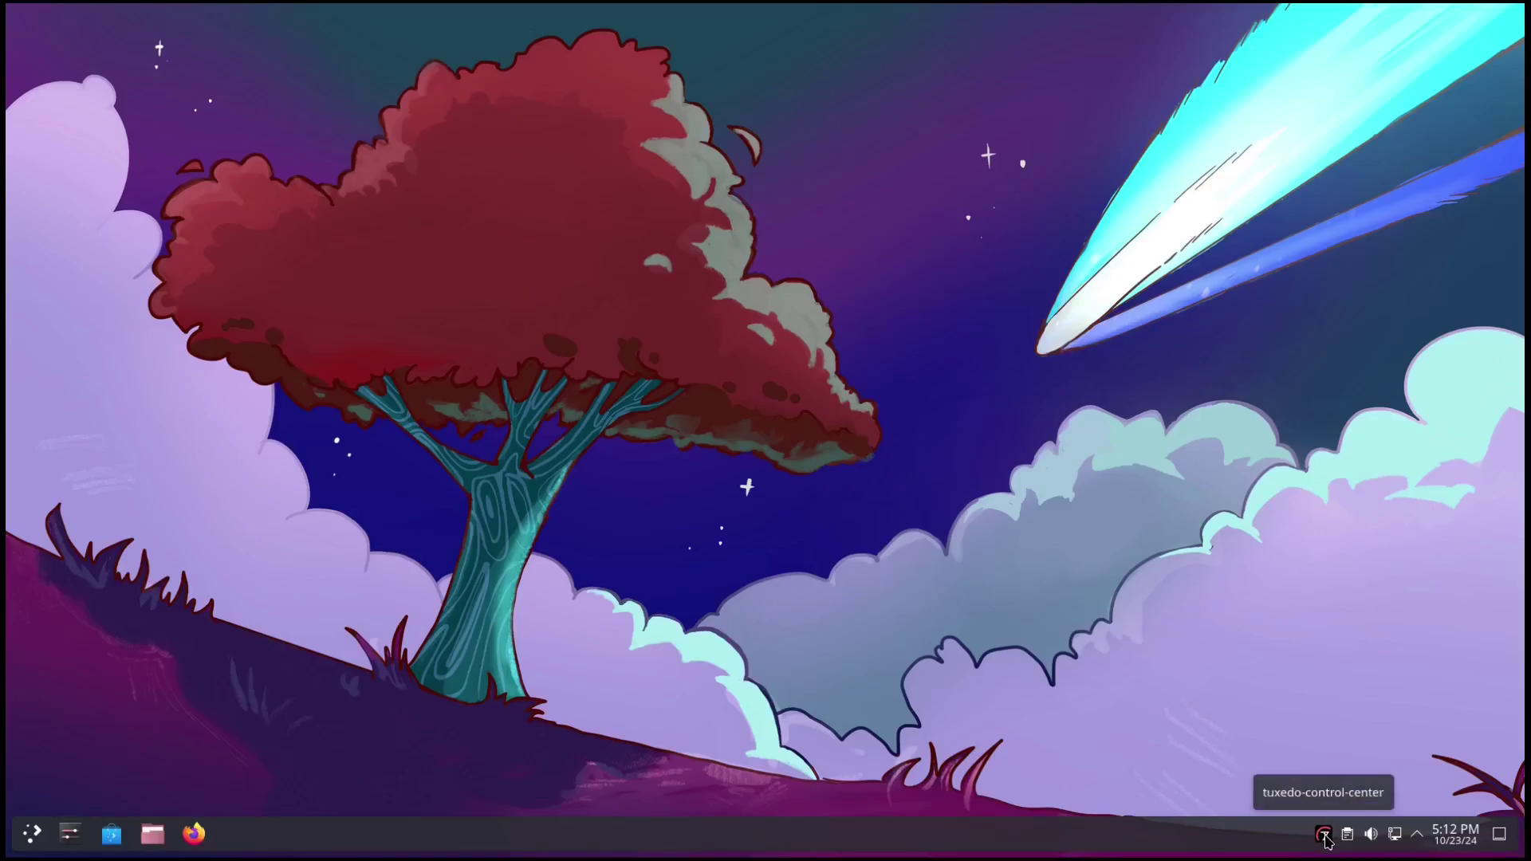
pyautogui.click(1324, 835)
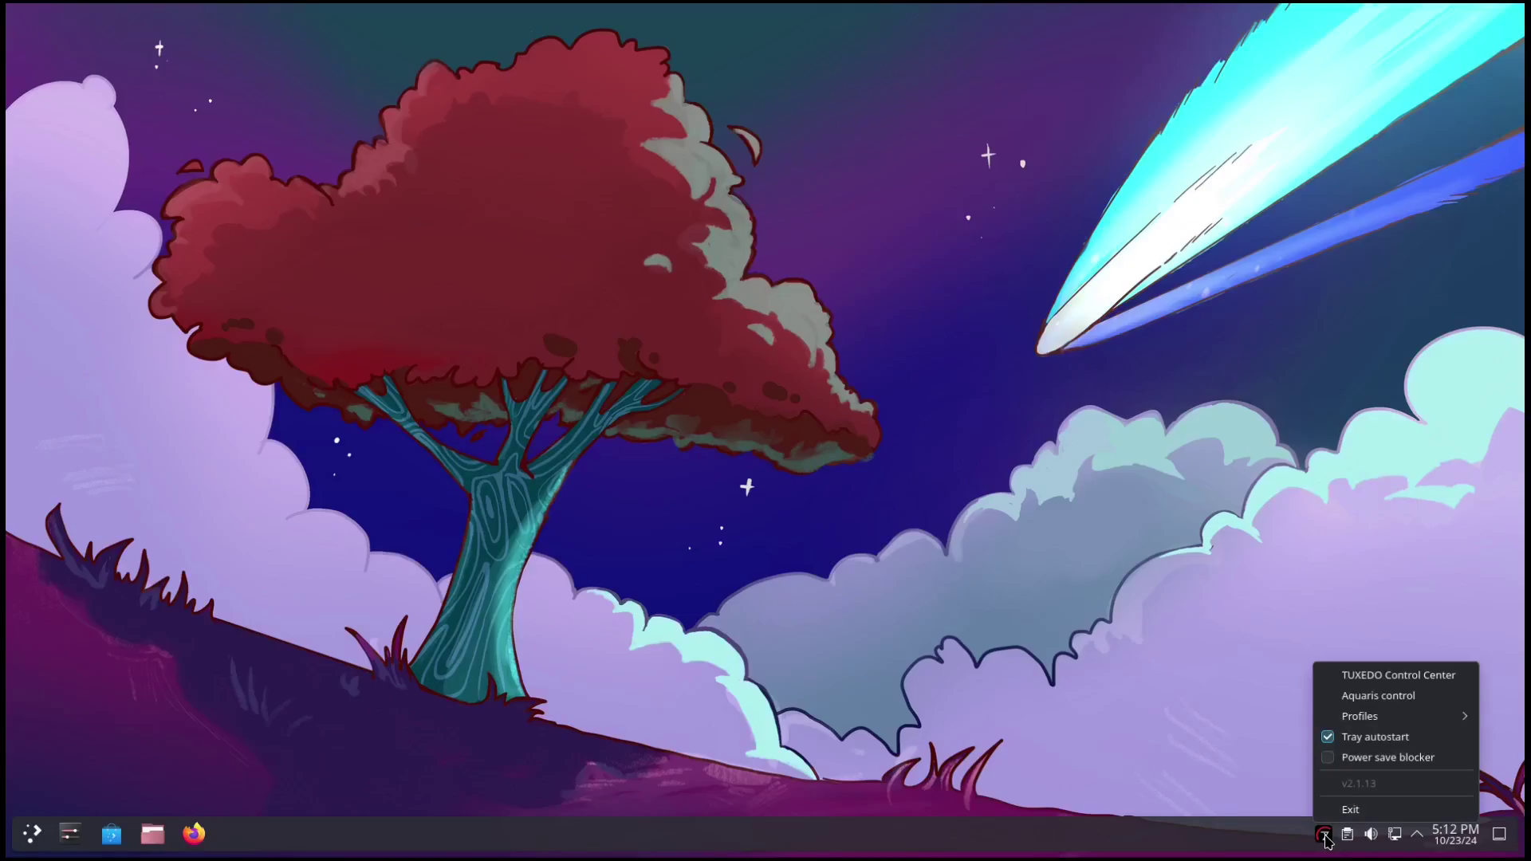
pyautogui.click(1375, 675)
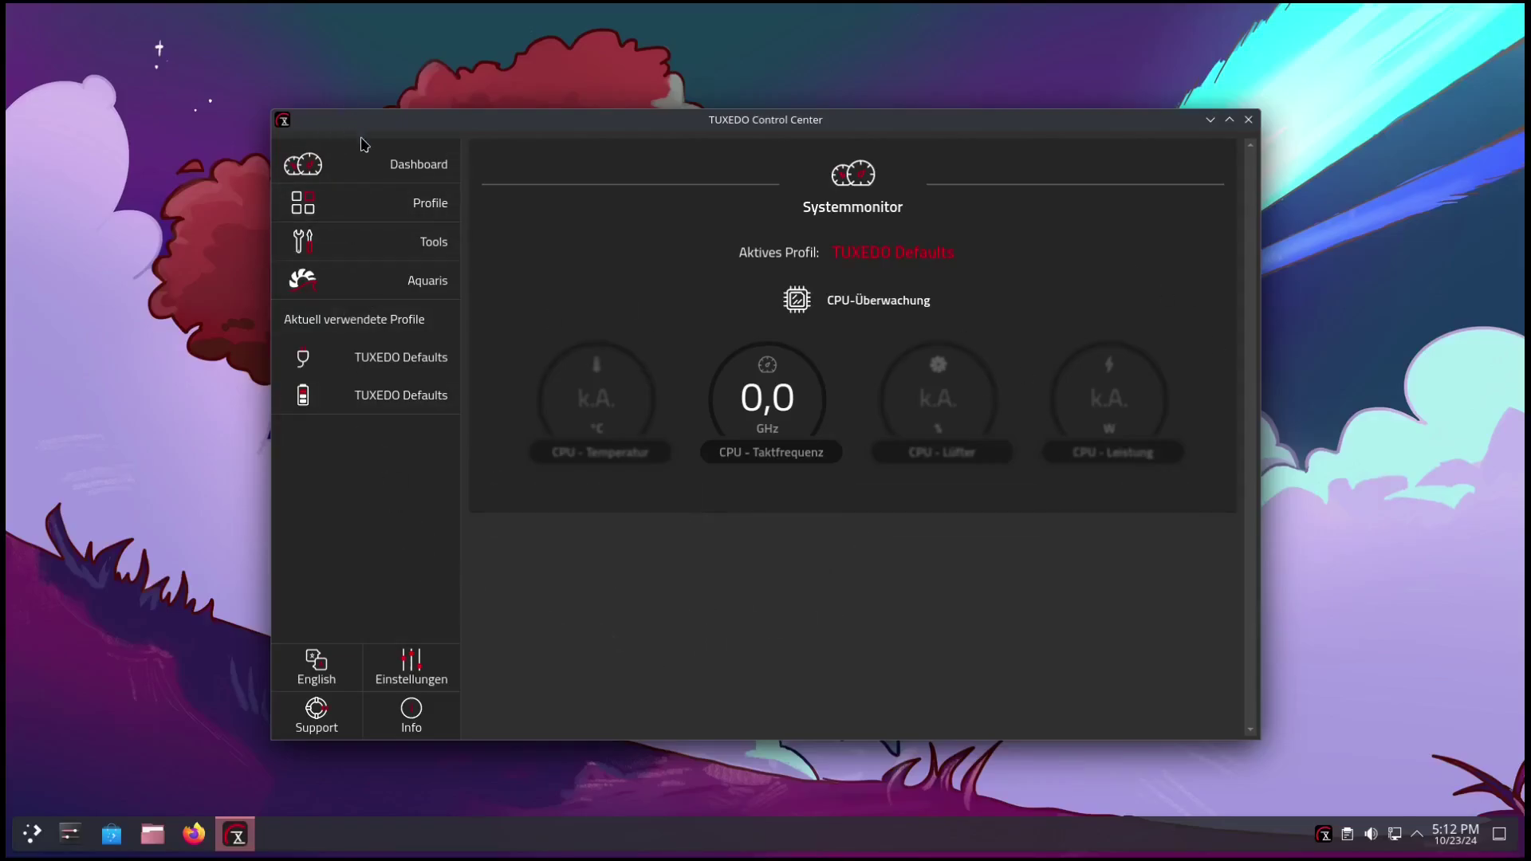
# Visit the Profile settings page, then switch TUXEDO Control Center's language from German to English.
pyautogui.click(380, 203)
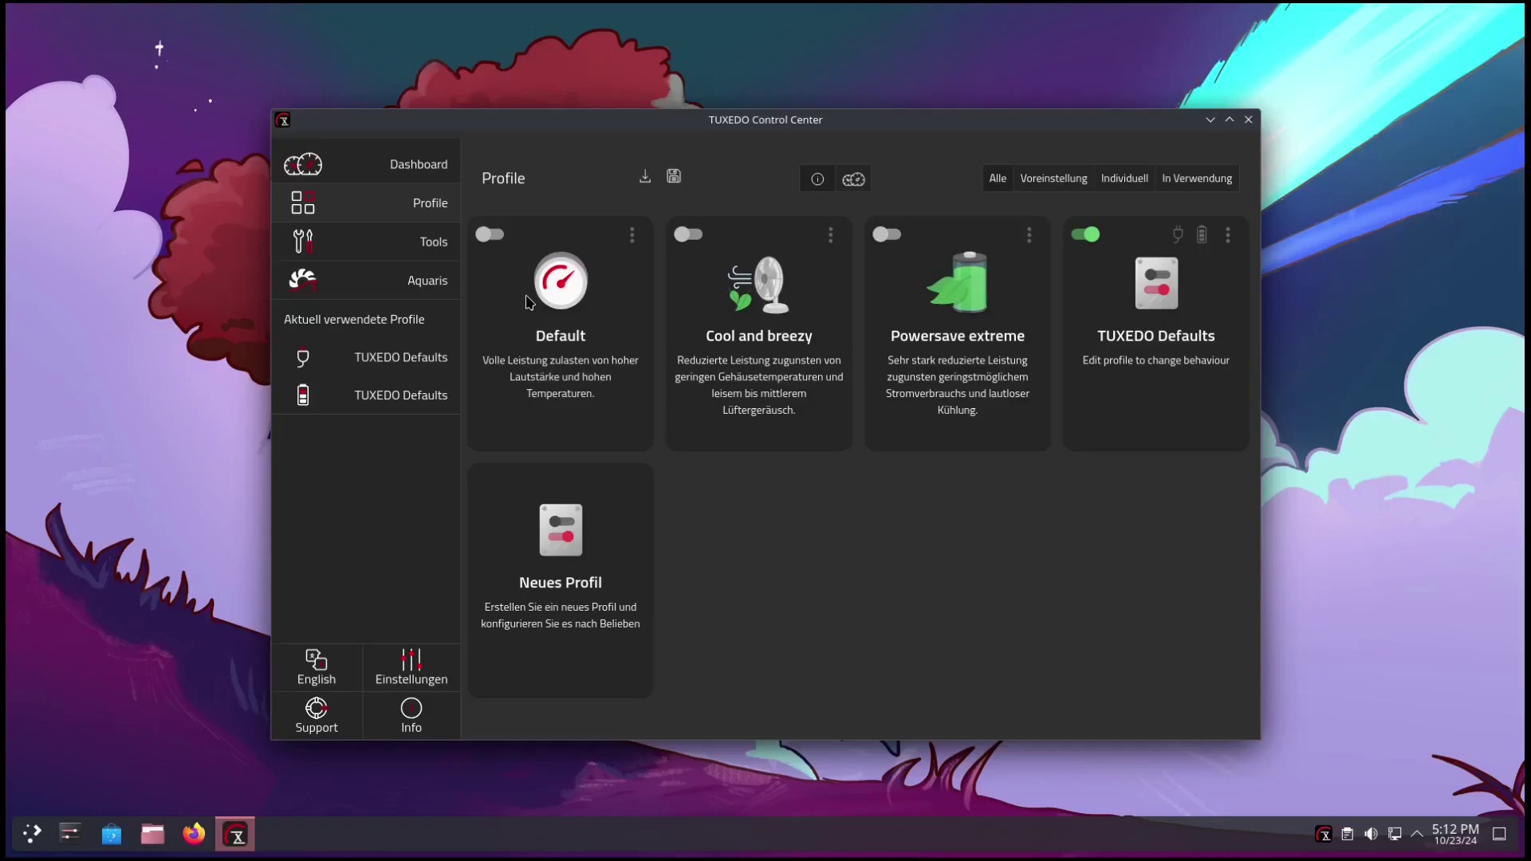
pyautogui.click(319, 668)
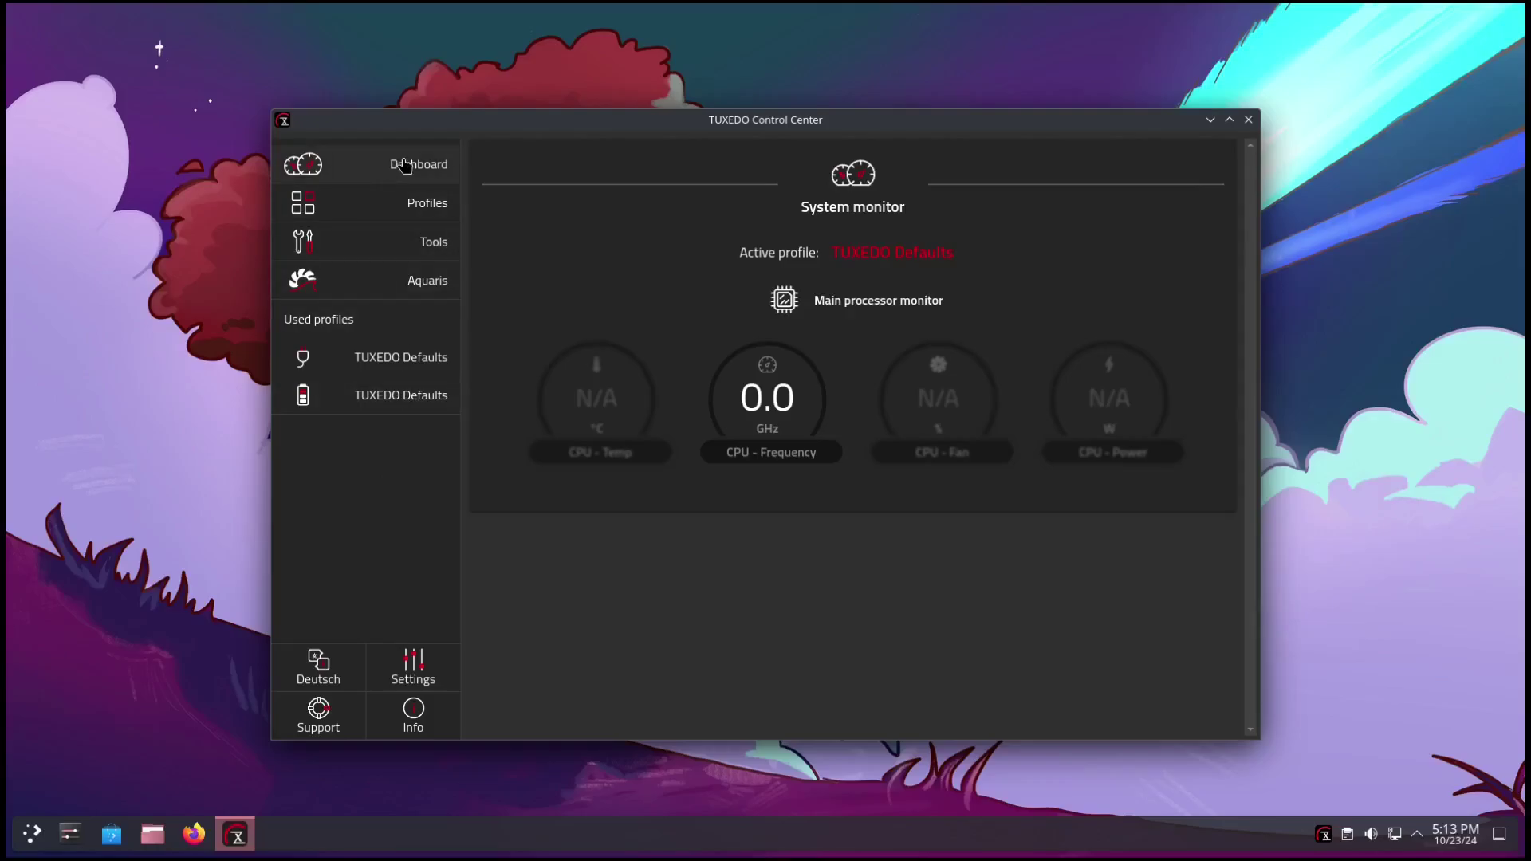
# Browse the power profile cards, then go to the Tools page listing Shutdown Timer, Webcam and more.
pyautogui.click(404, 216)
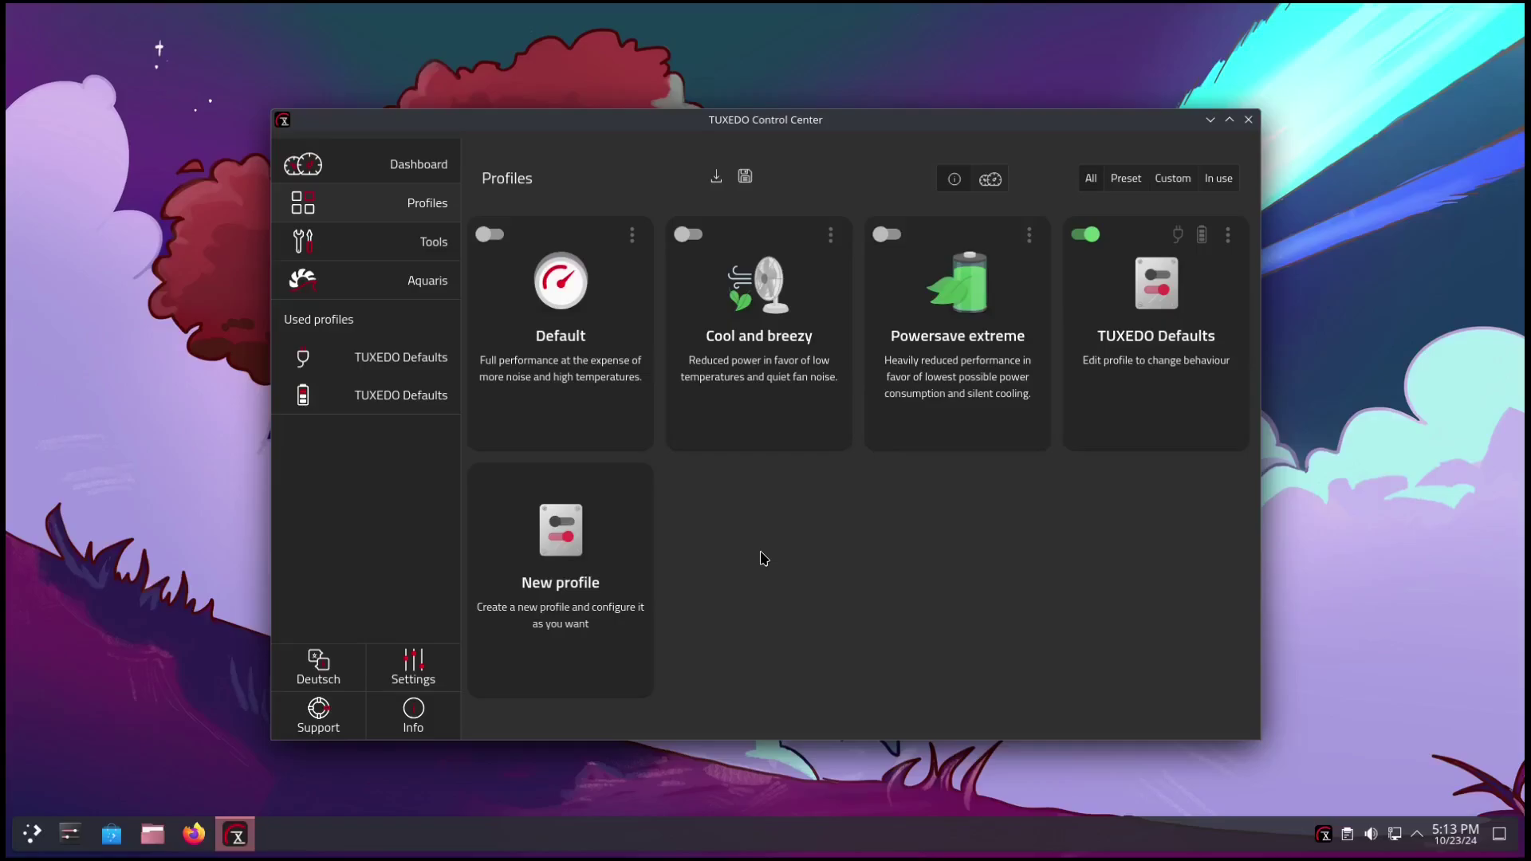
pyautogui.click(358, 244)
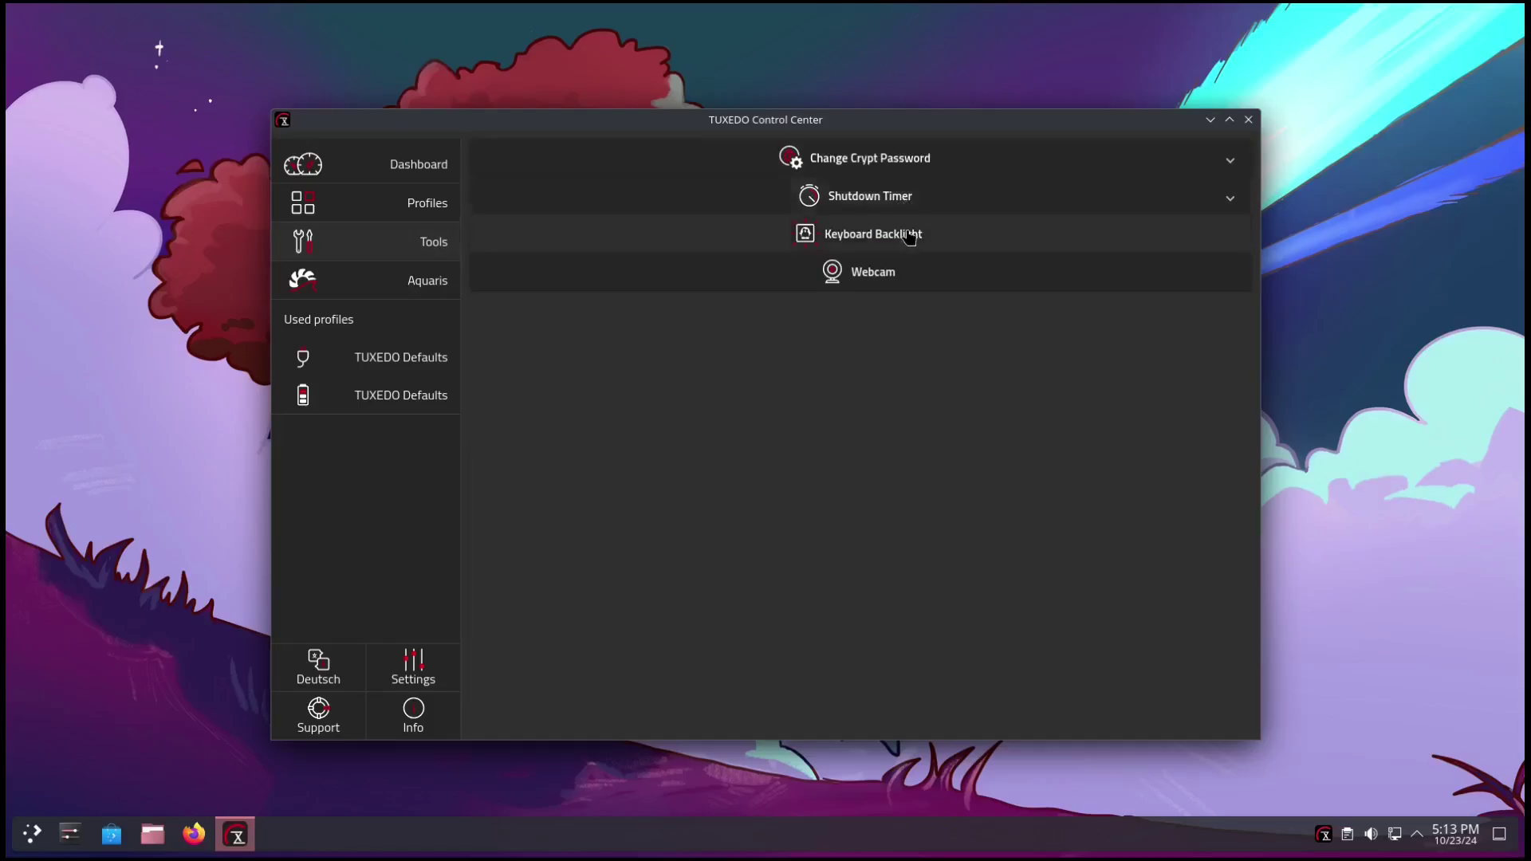
# Check the Shutdown Timer, Keyboard Backlight and Webcam tools, then view the Aquaris device page.
pyautogui.click(1226, 199)
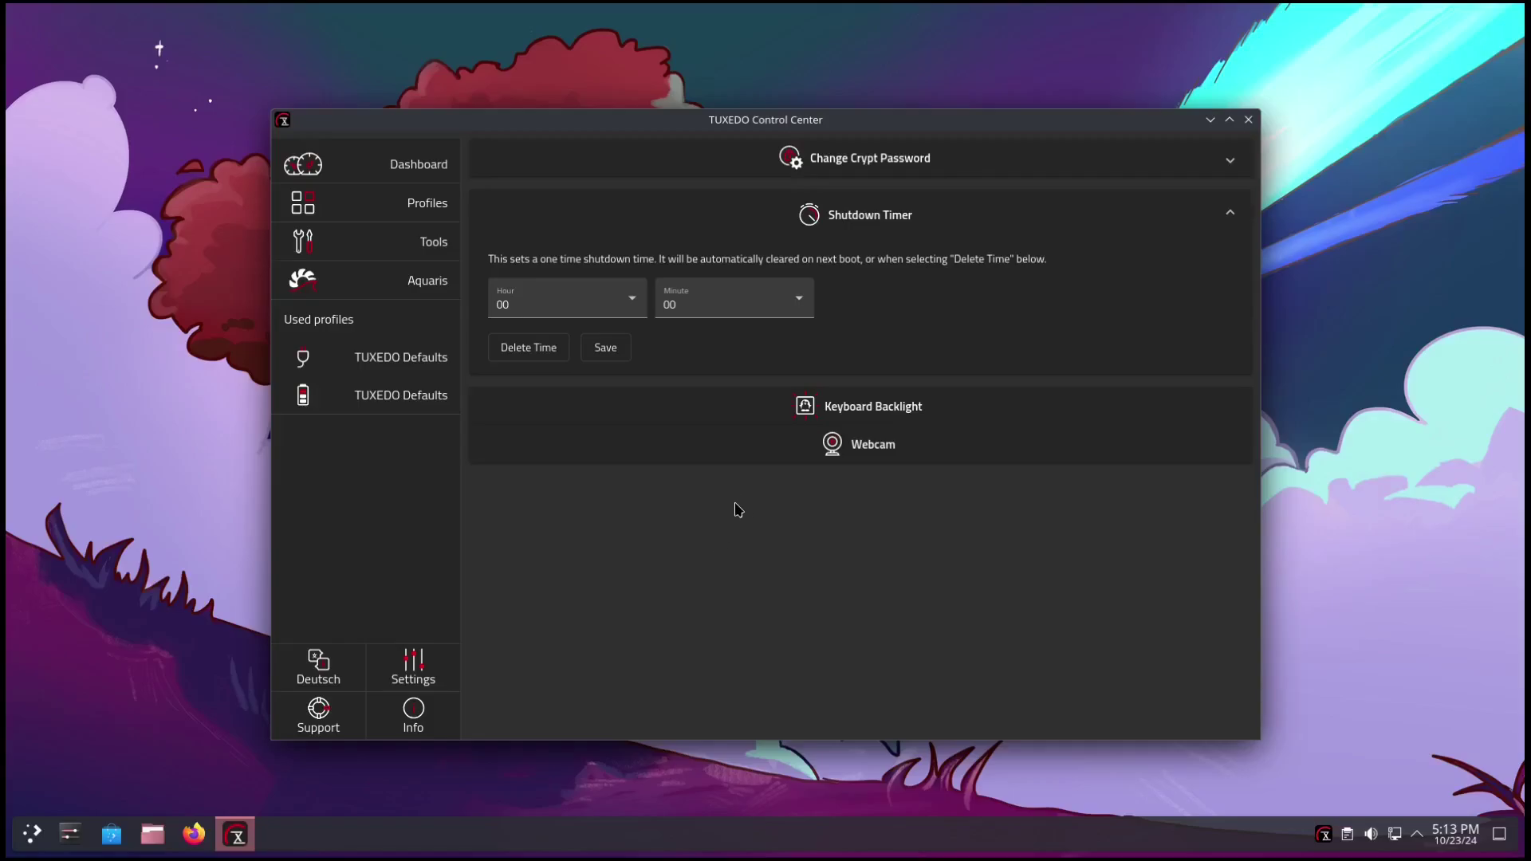
pyautogui.click(913, 408)
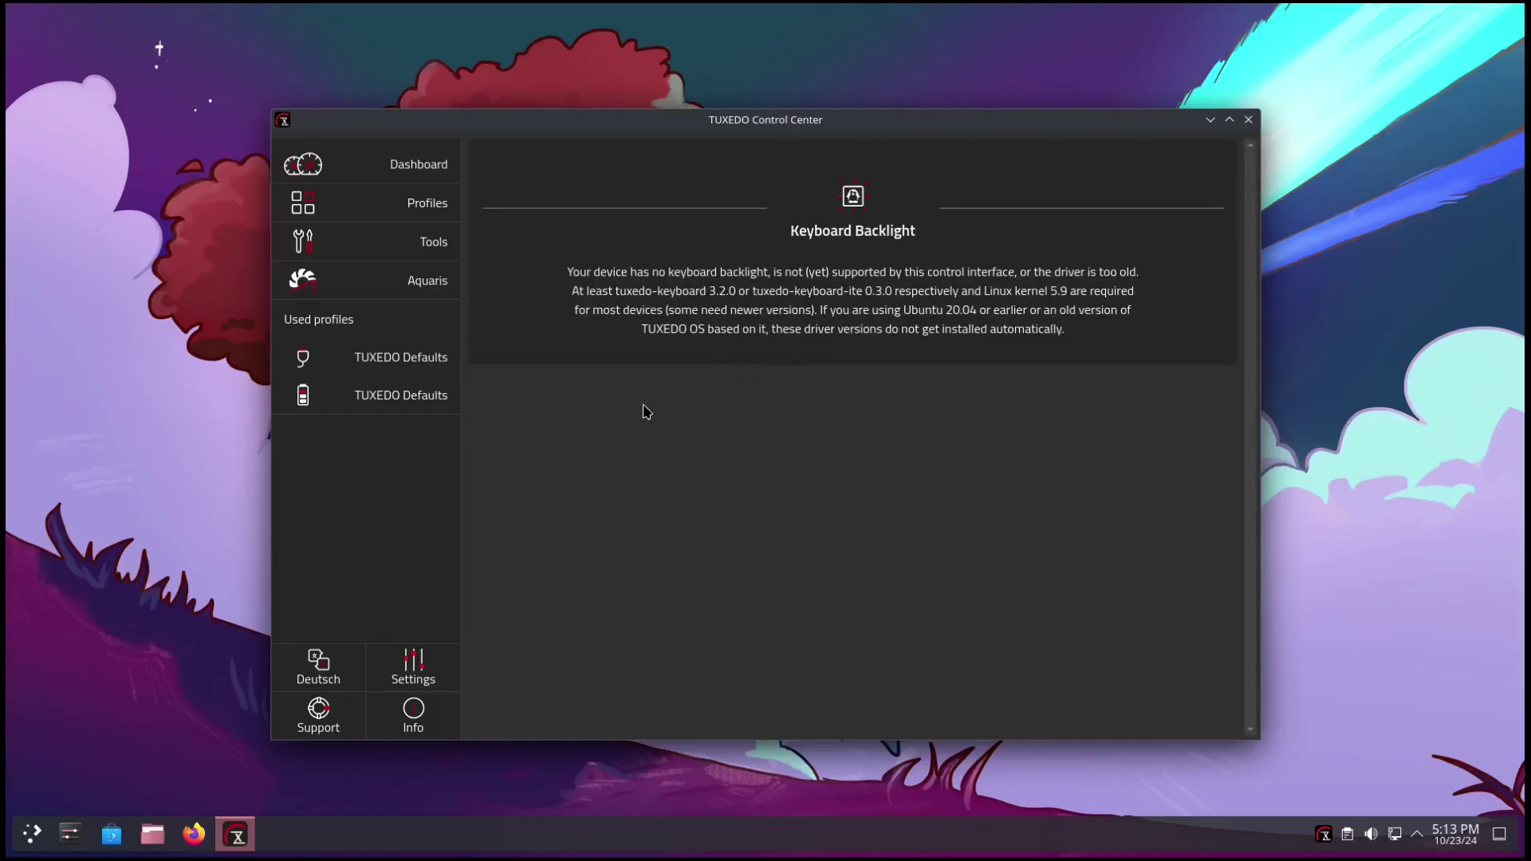
pyautogui.click(396, 254)
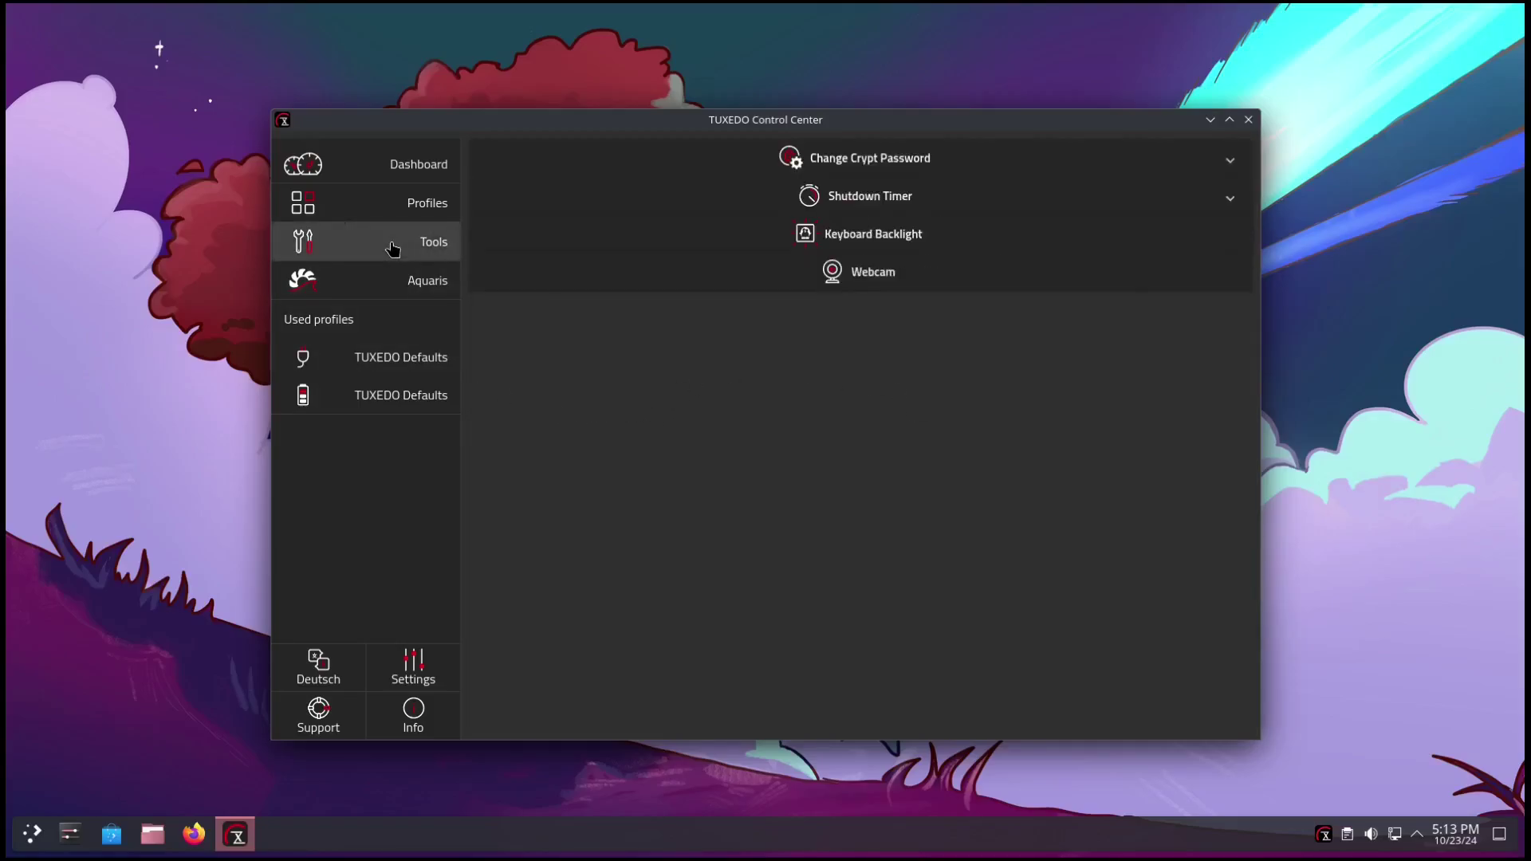
pyautogui.click(877, 276)
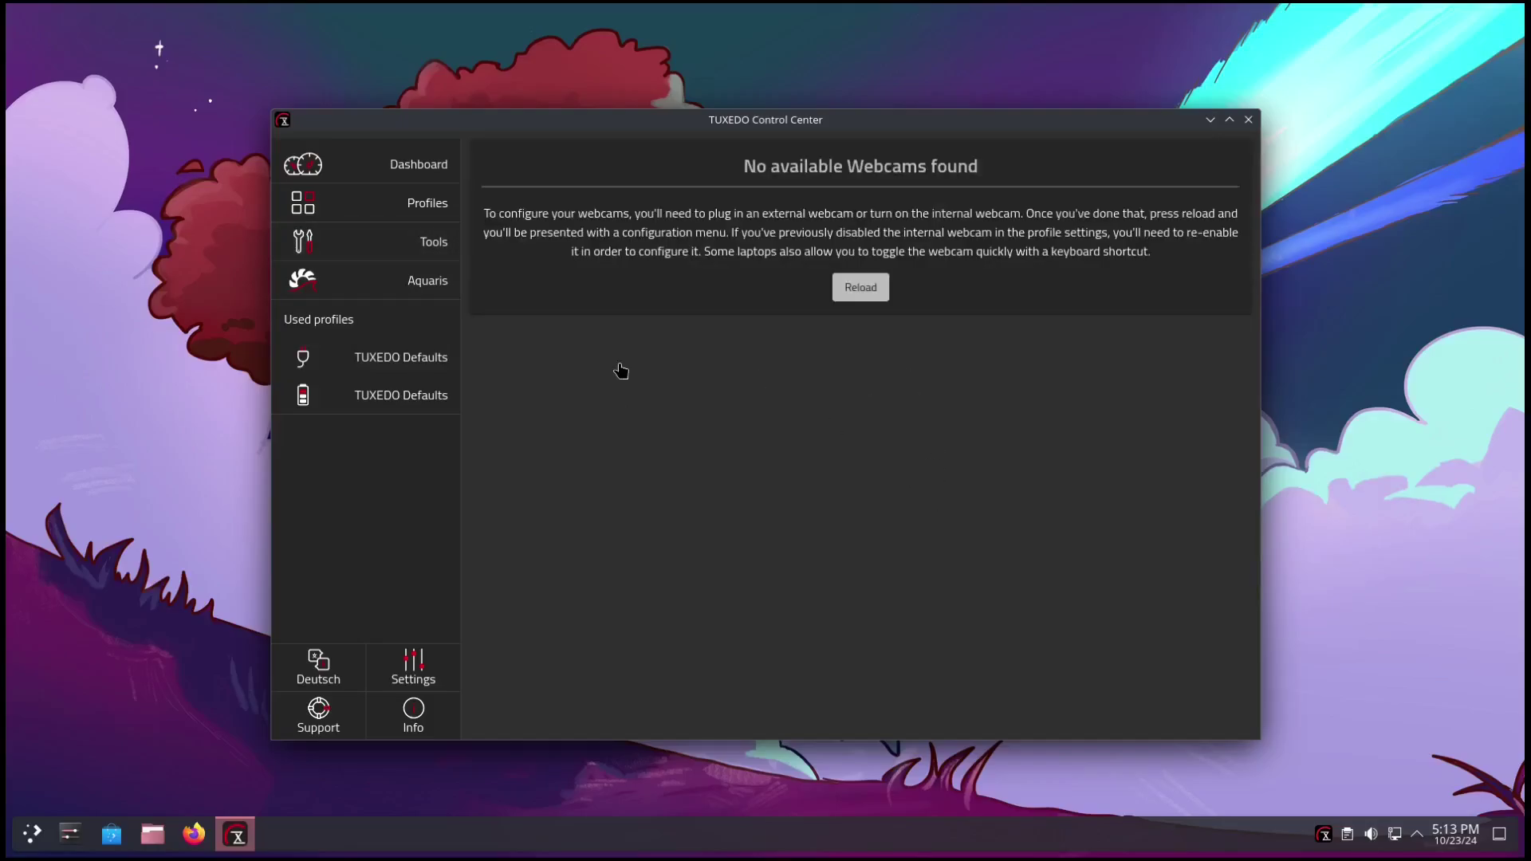
pyautogui.click(360, 287)
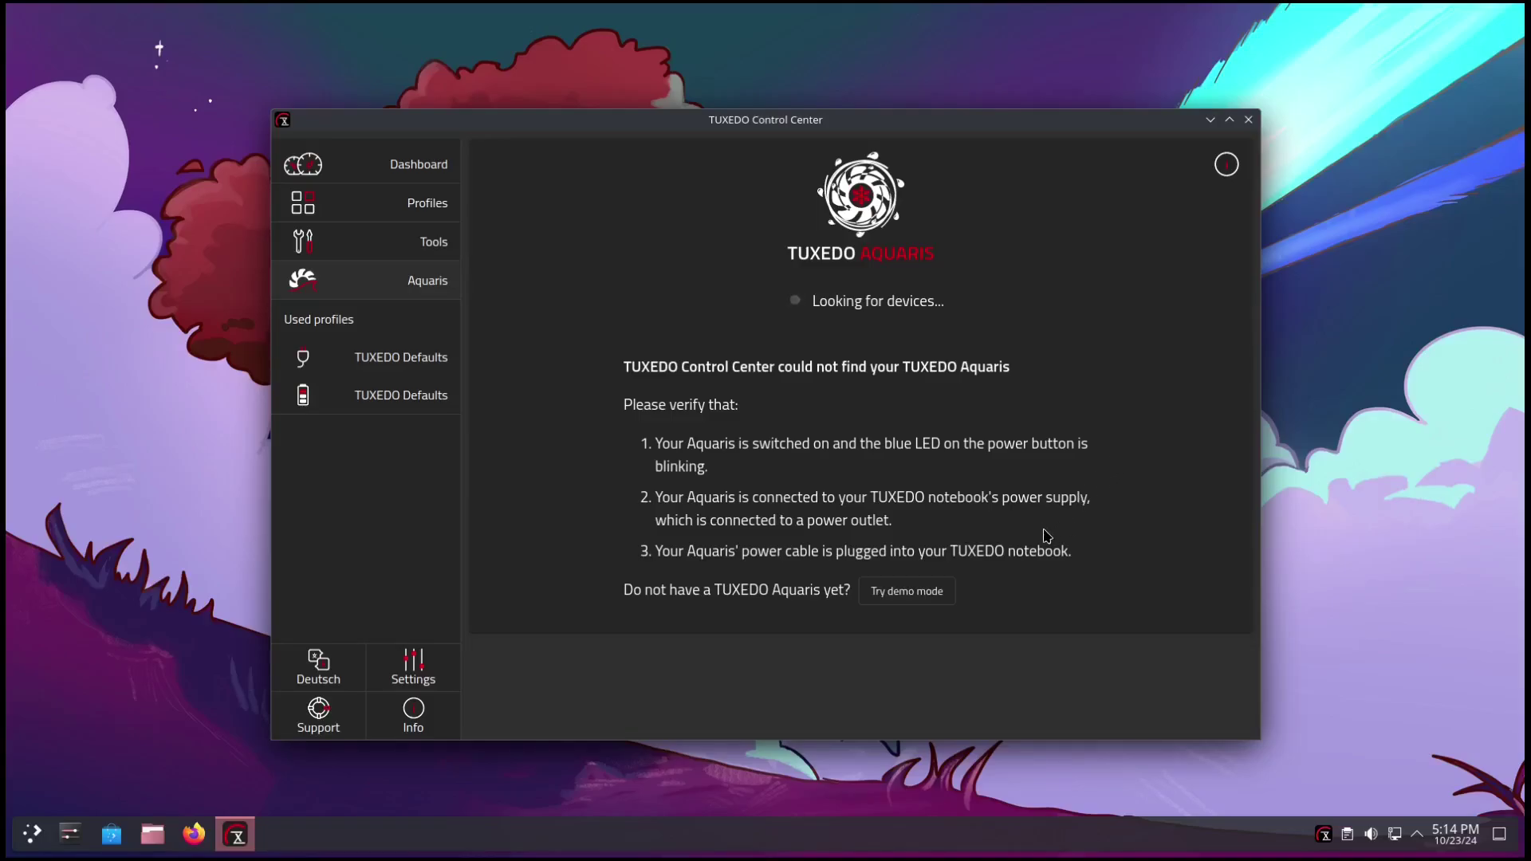
# Review both TUXEDO Defaults profiles and the 2.1.13 version info, then close TUXEDO Control Center.
pyautogui.click(381, 360)
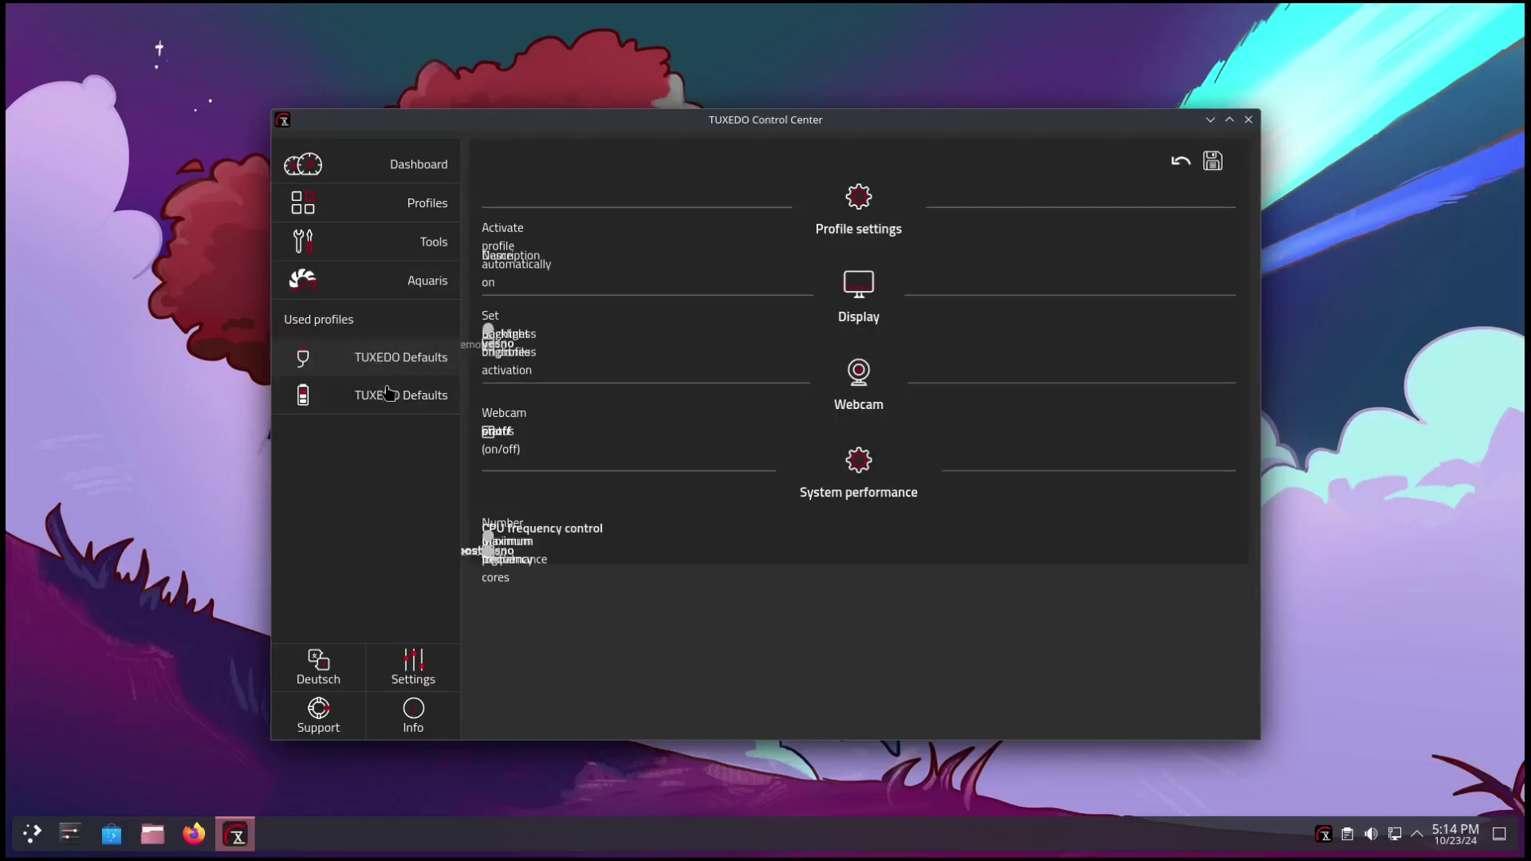
pyautogui.click(365, 394)
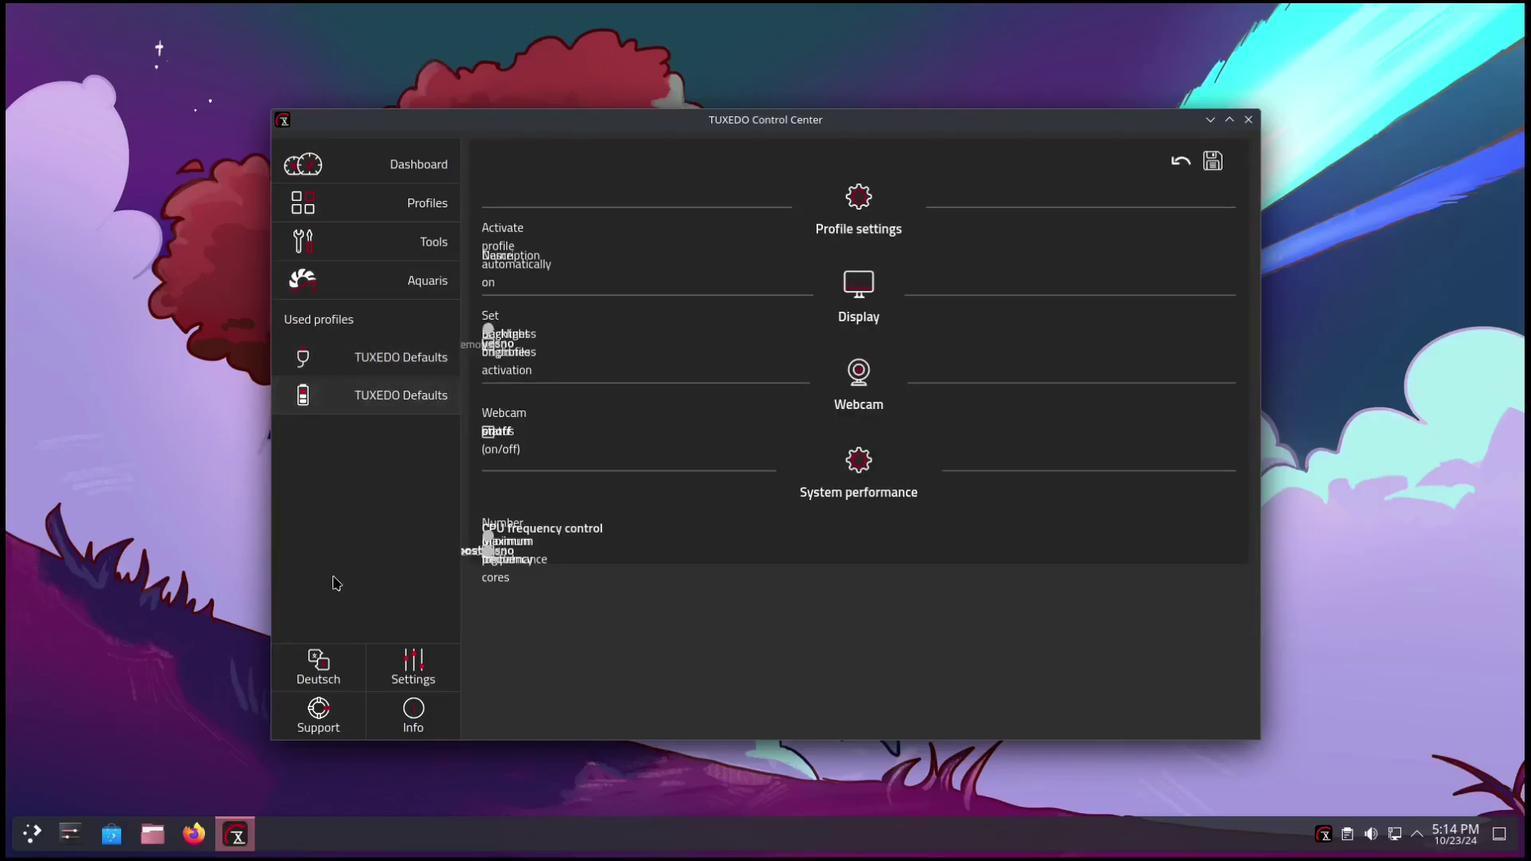
pyautogui.click(413, 709)
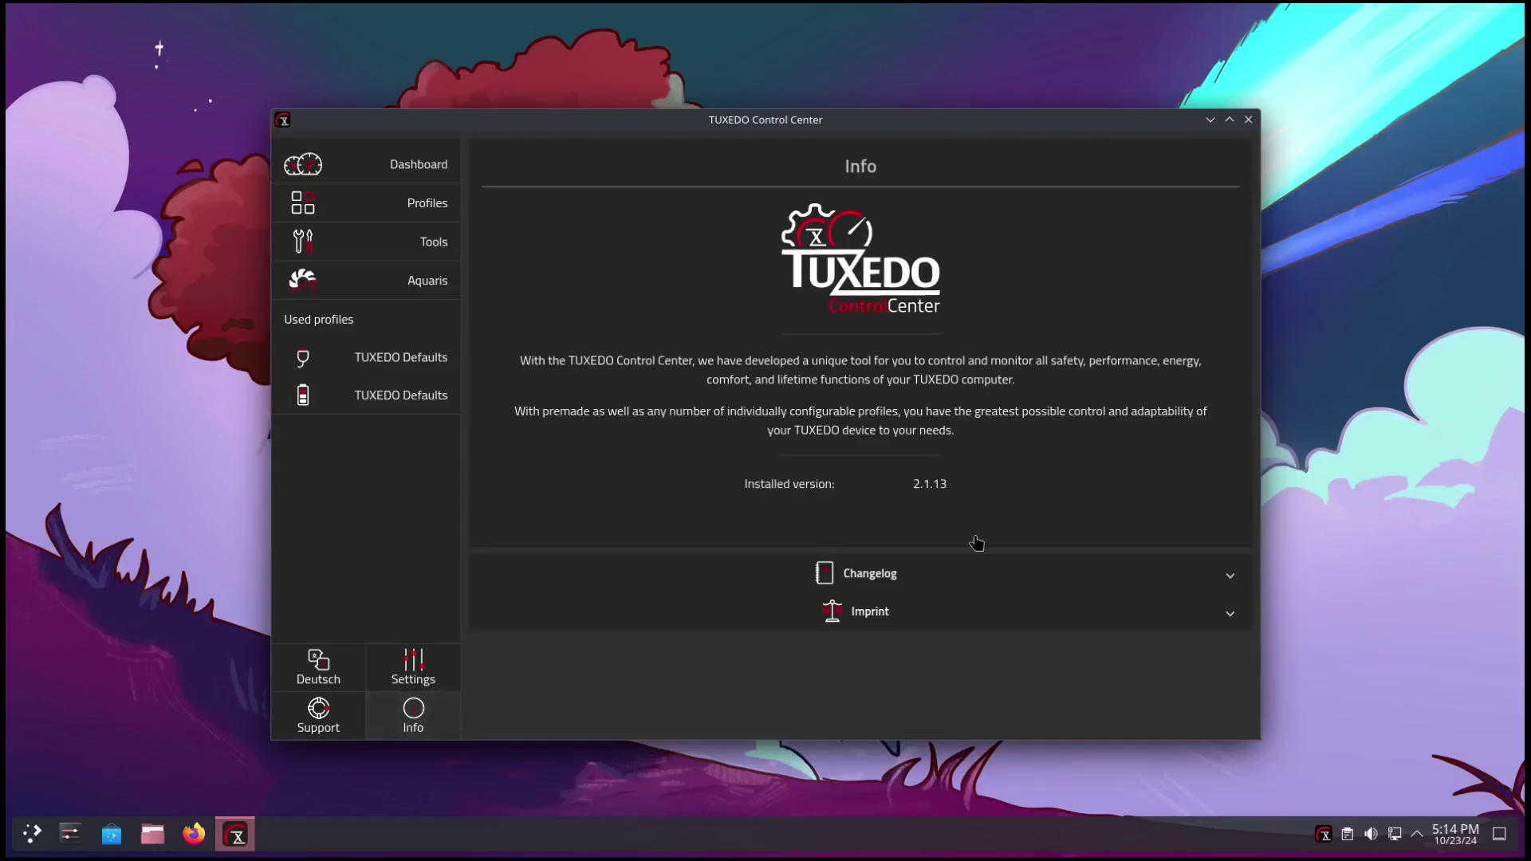
pyautogui.click(1249, 119)
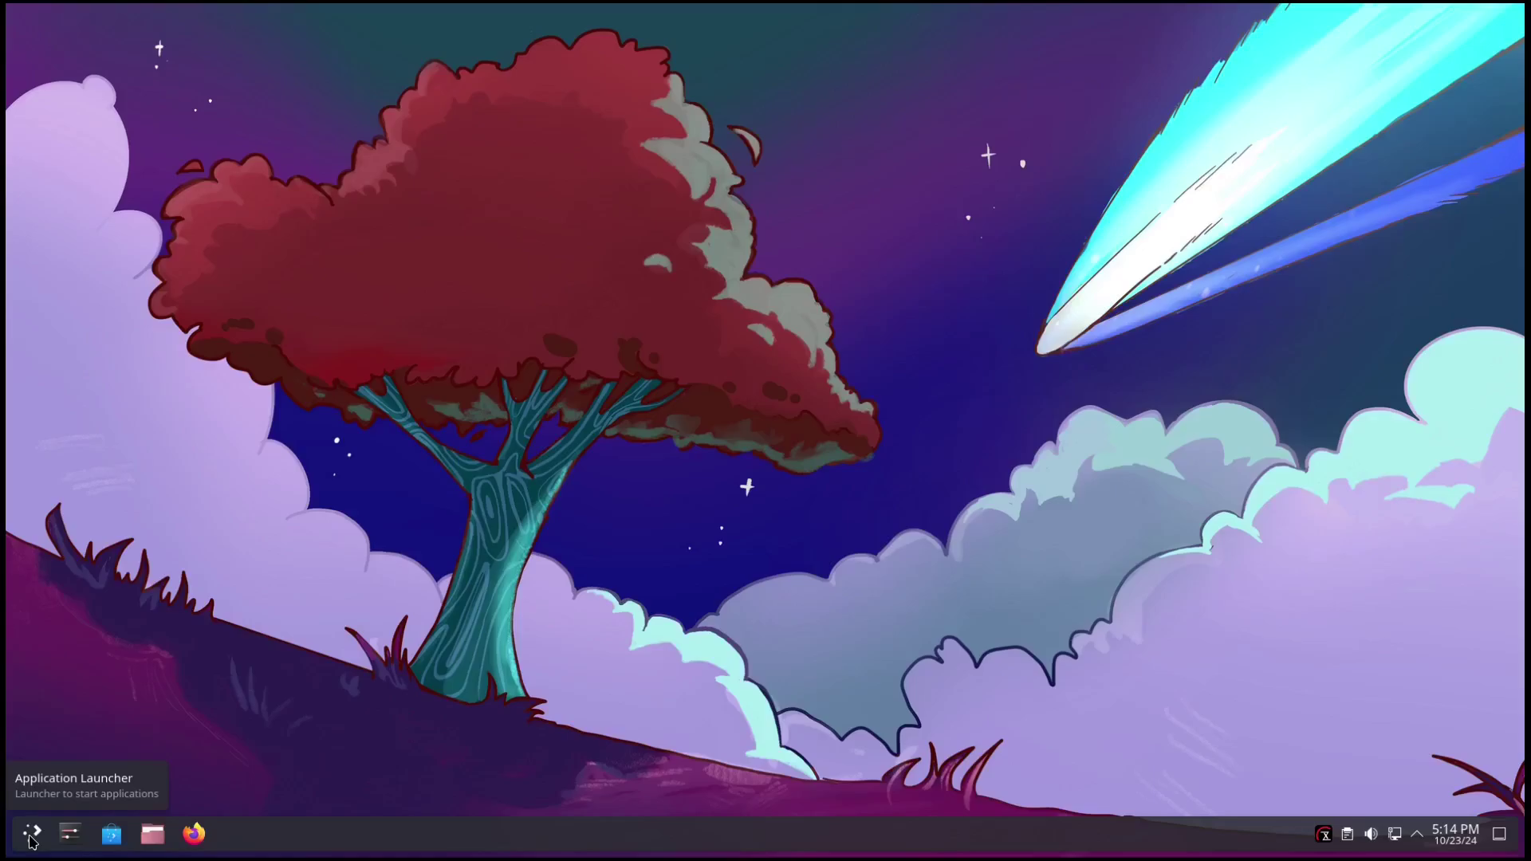
# Open Konsole and run 'snap list' and 'flatpak list' to check installed packages.
pyautogui.click(31, 839)
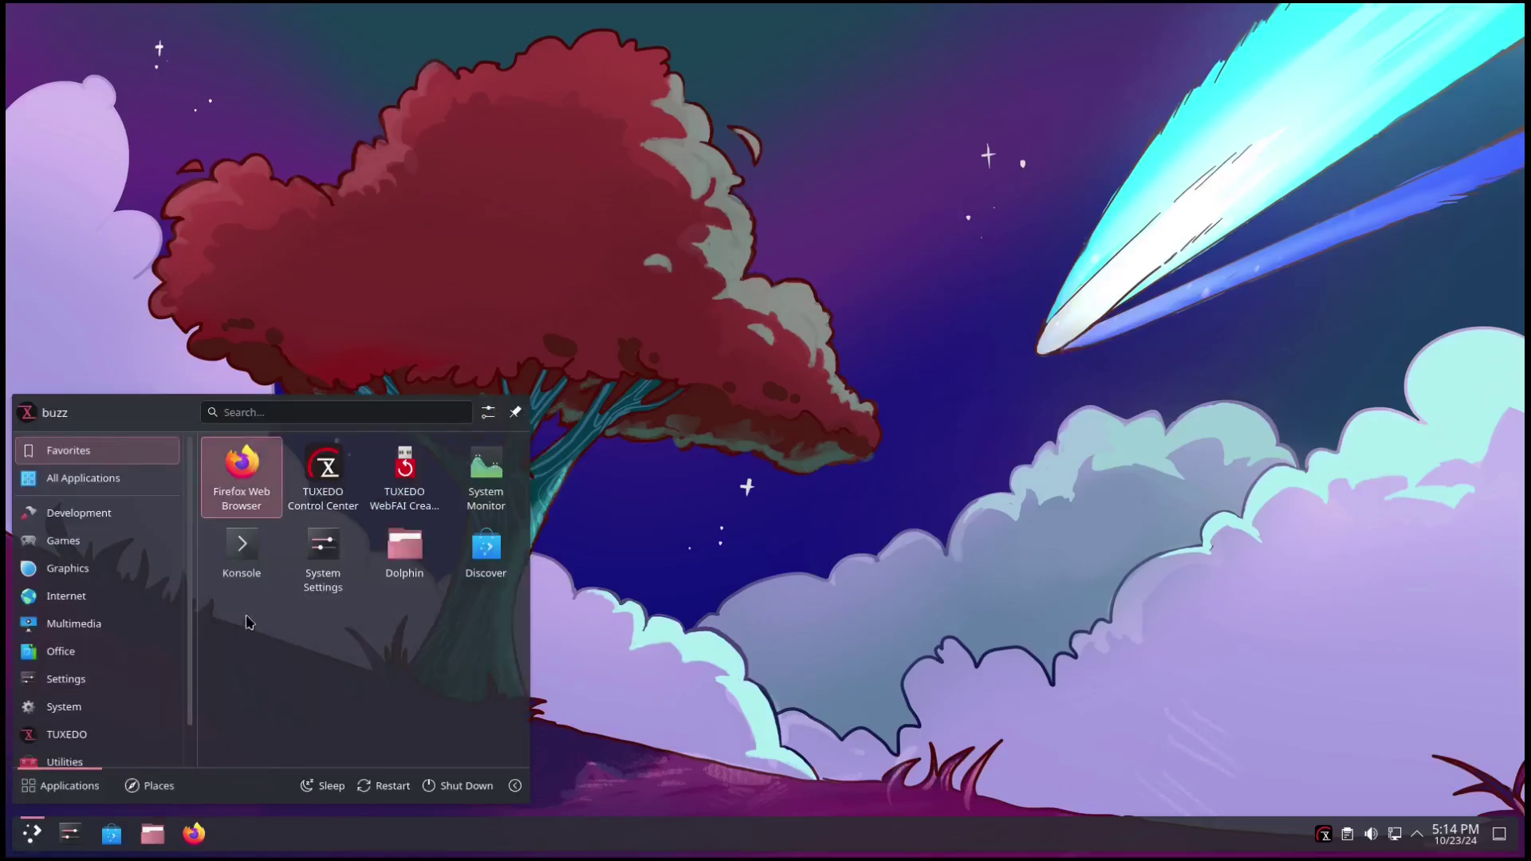
pyautogui.click(250, 576)
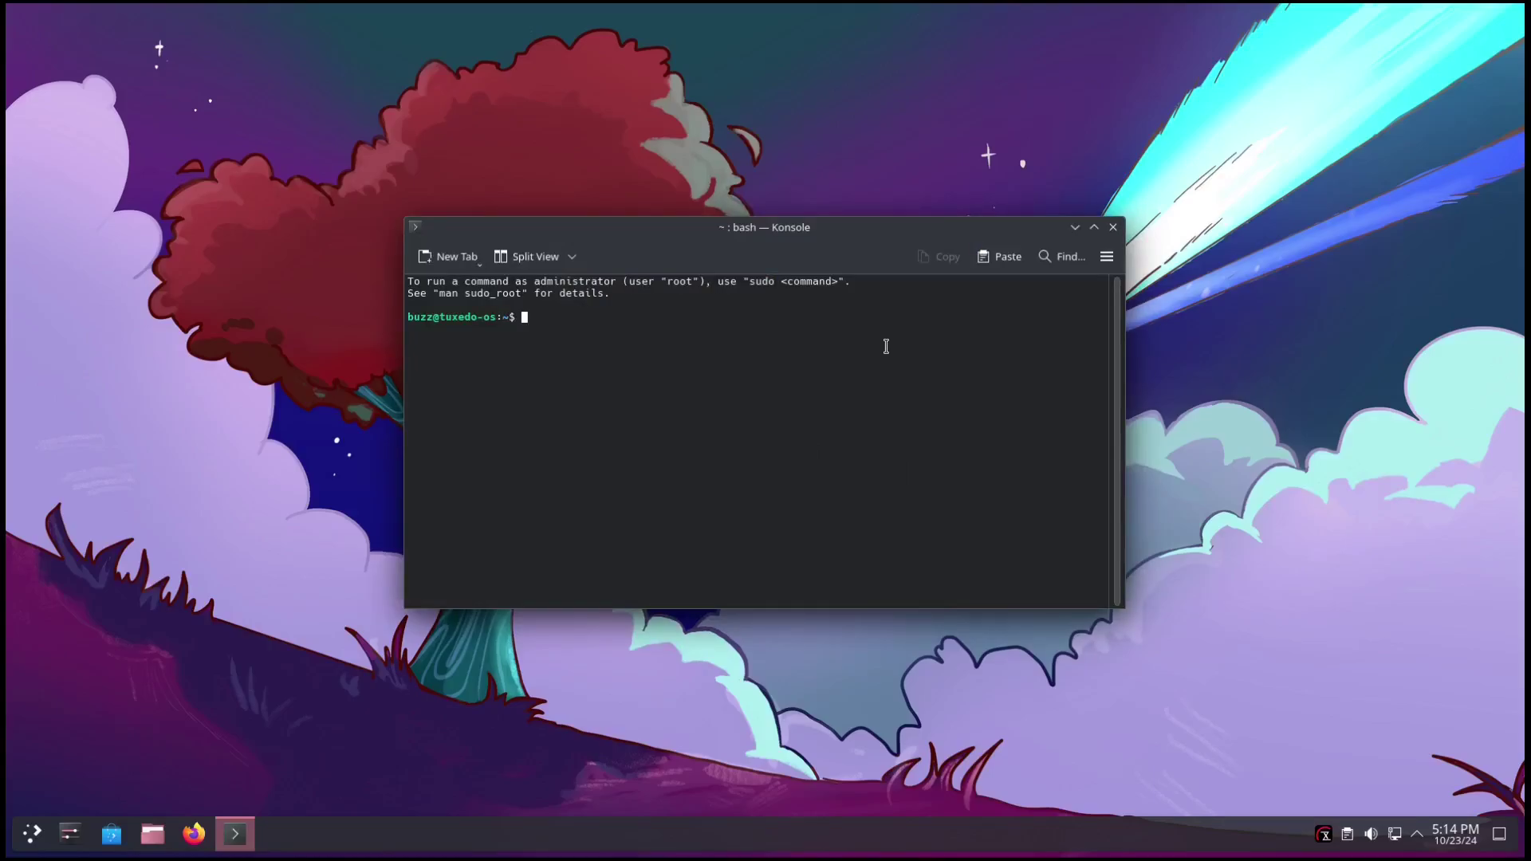
pyautogui.write('snap list')
pyautogui.press('Return')
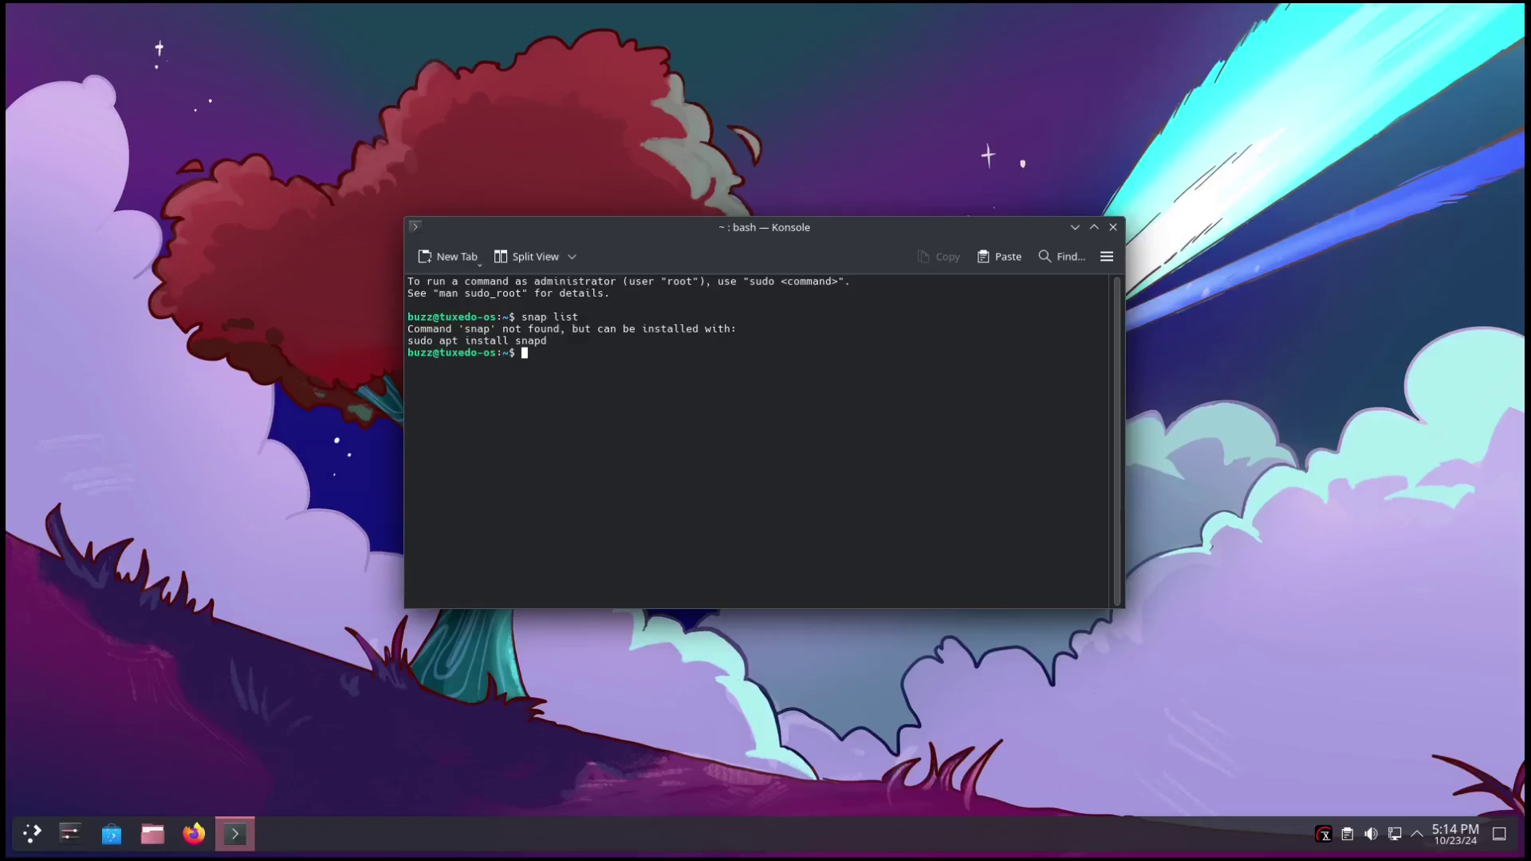
pyautogui.write('flatpak list')
pyautogui.press('Return')
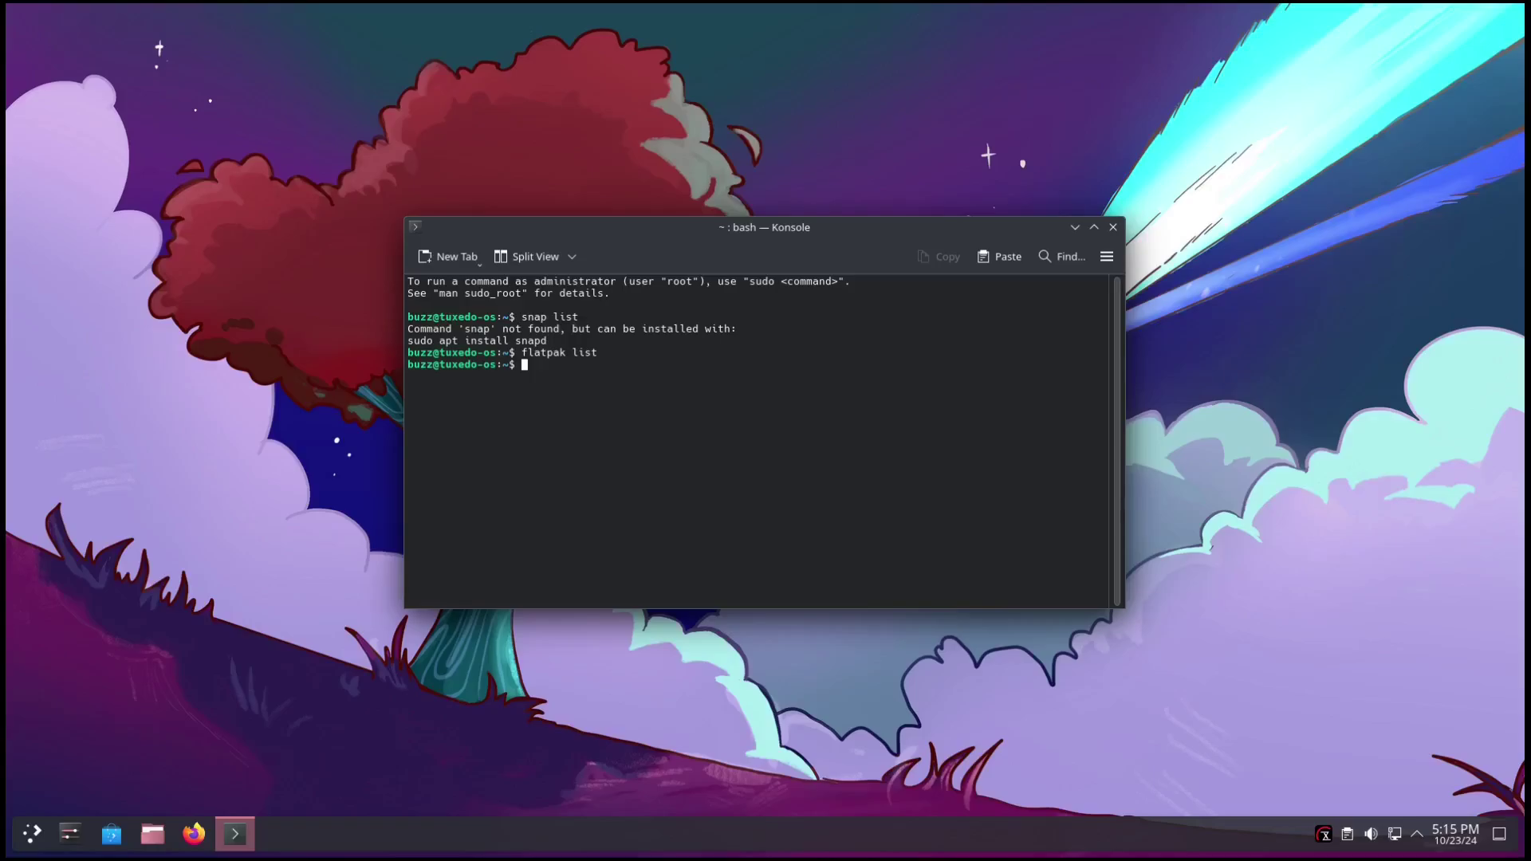
# Search Flatpak for Kdenlive with 'flatpak search kdenlive', then close the terminal.
pyautogui.write('flatpak search kdenlive')
pyautogui.press('Return')
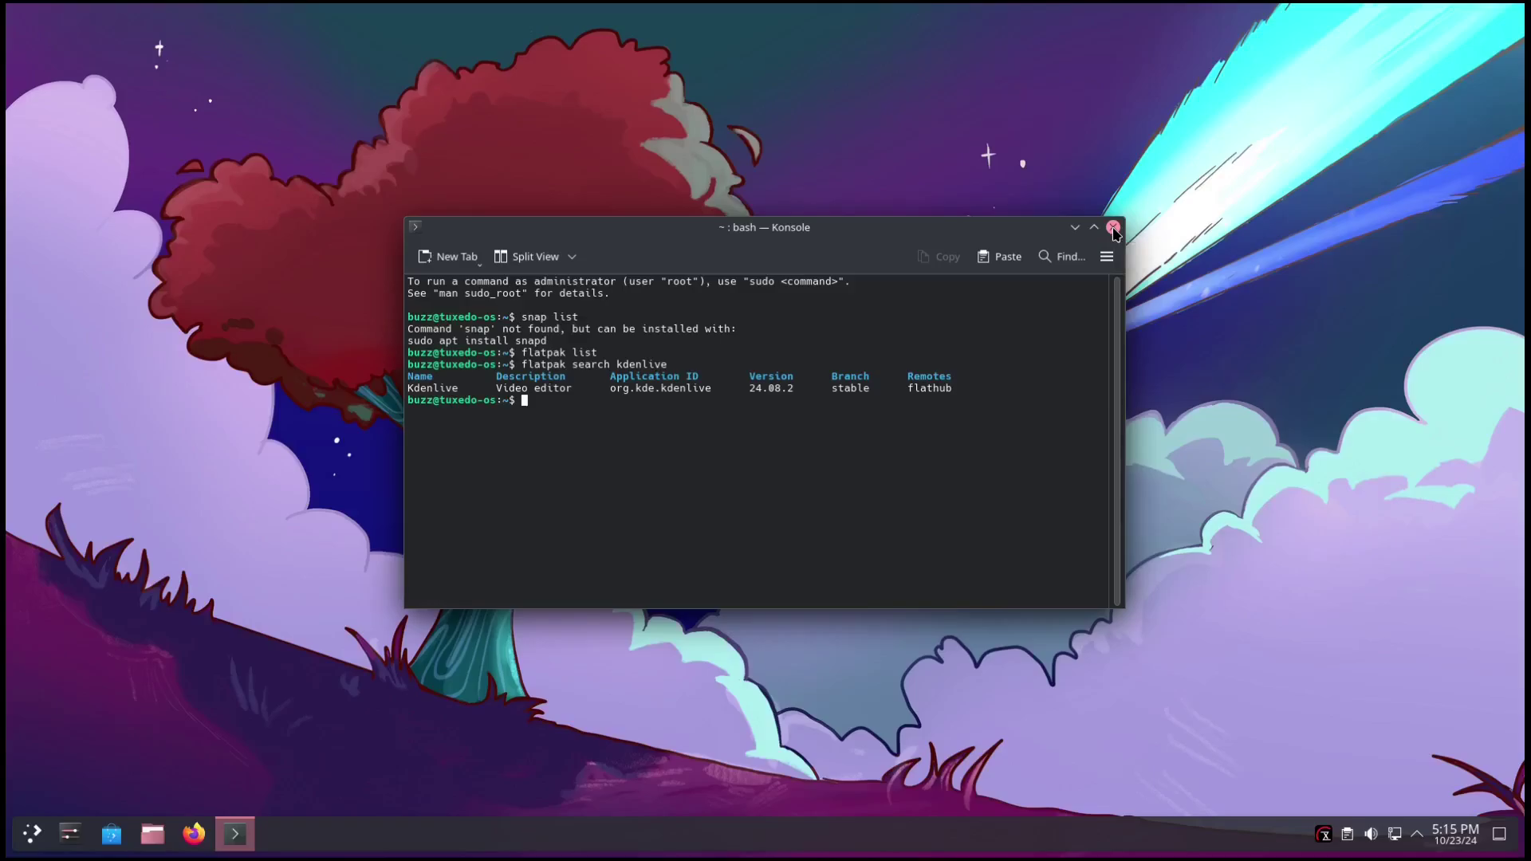
pyautogui.click(1113, 228)
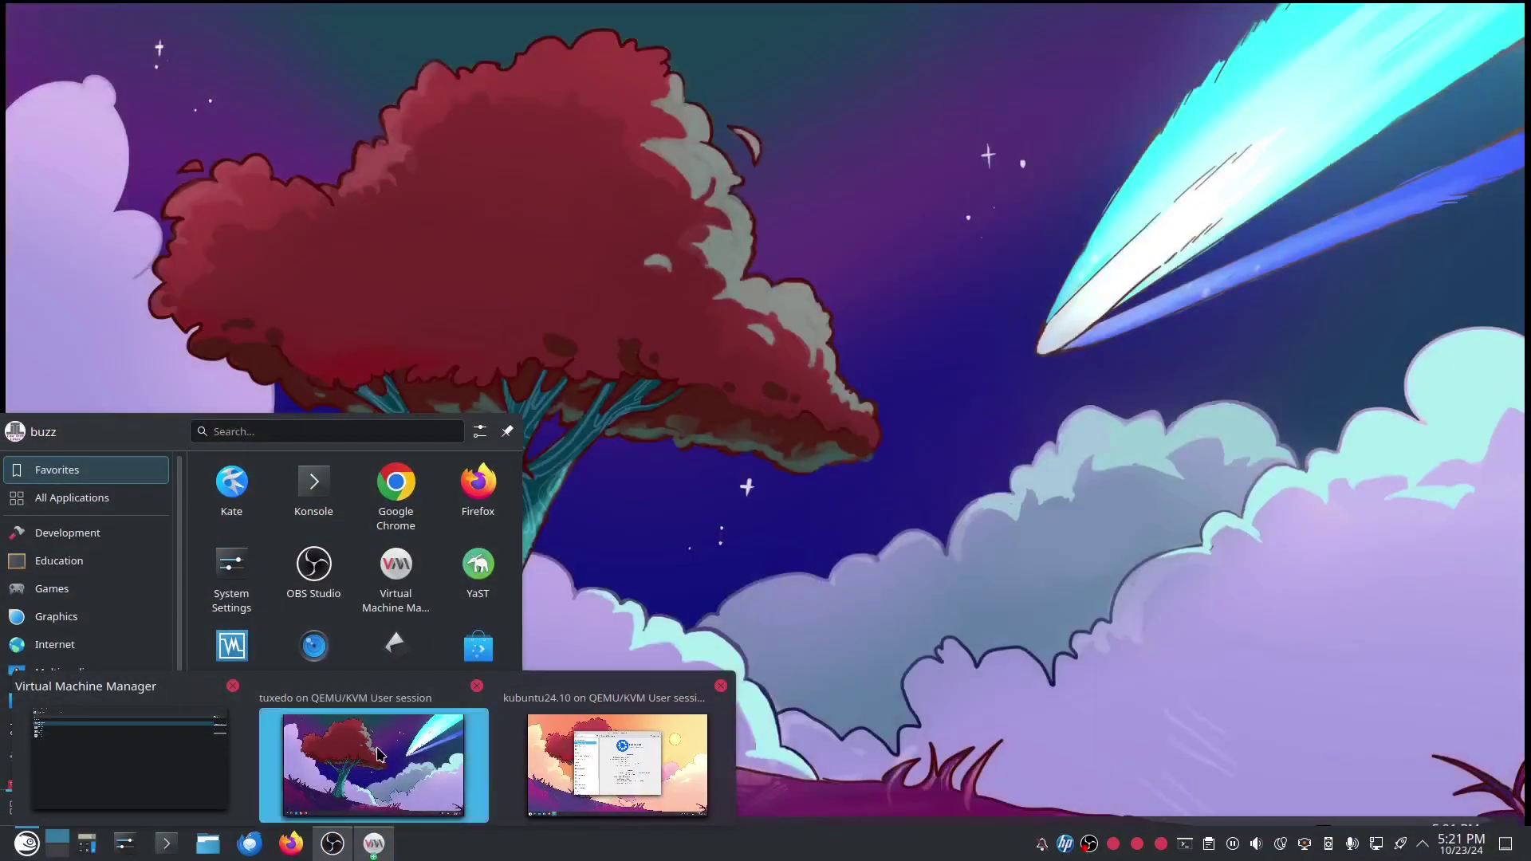
# On the tuxedo VM, launch Info Center from the launcher's System category.
pyautogui.click(32, 834)
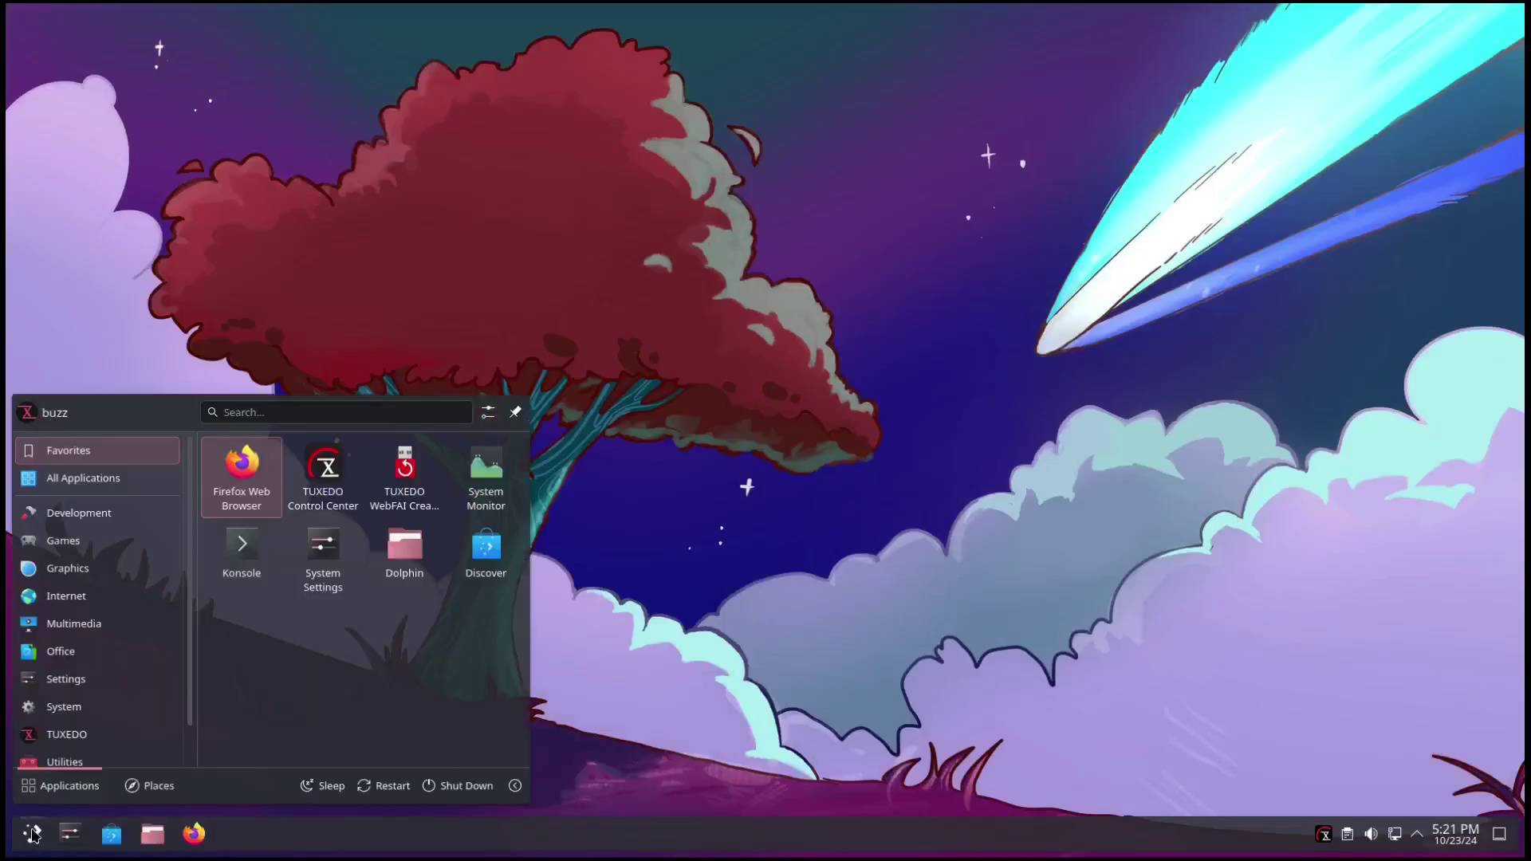
pyautogui.moveTo(72, 706)
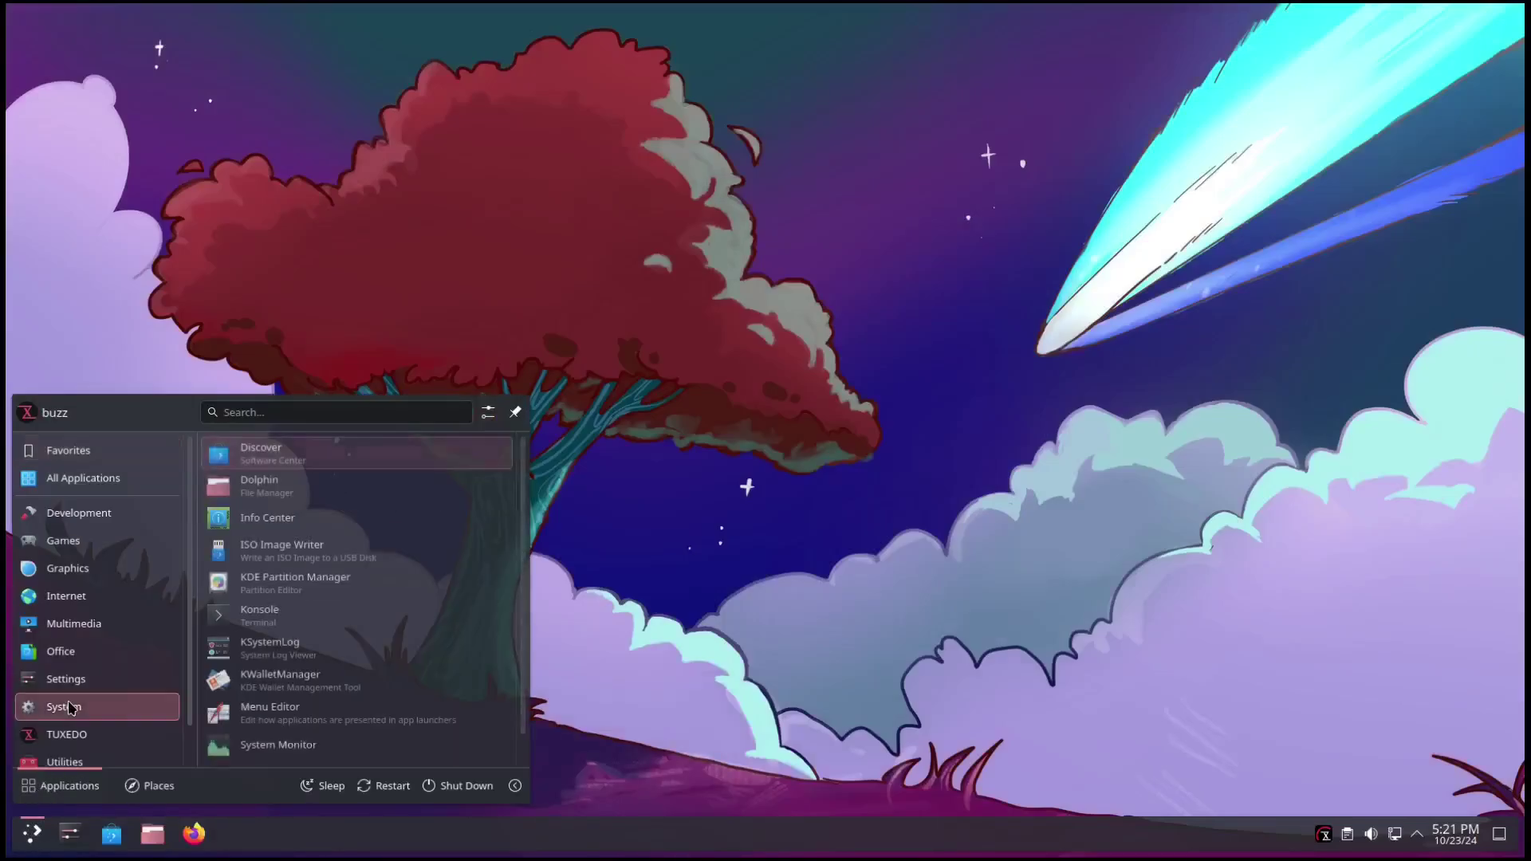
pyautogui.click(287, 519)
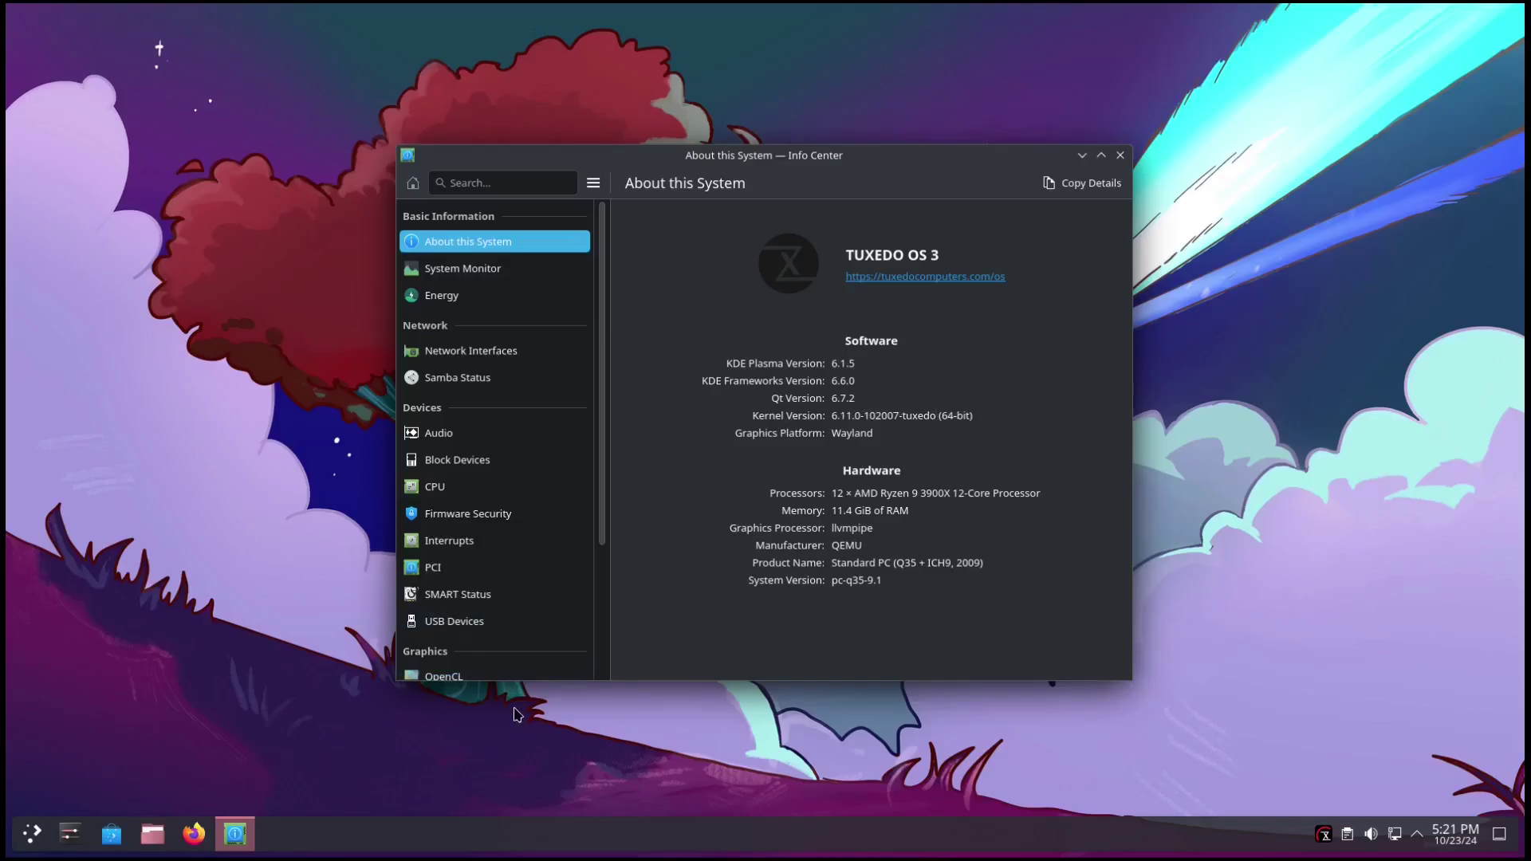
# After browsing the host launcher, close Info Center's About this System window.
pyautogui.press('super')
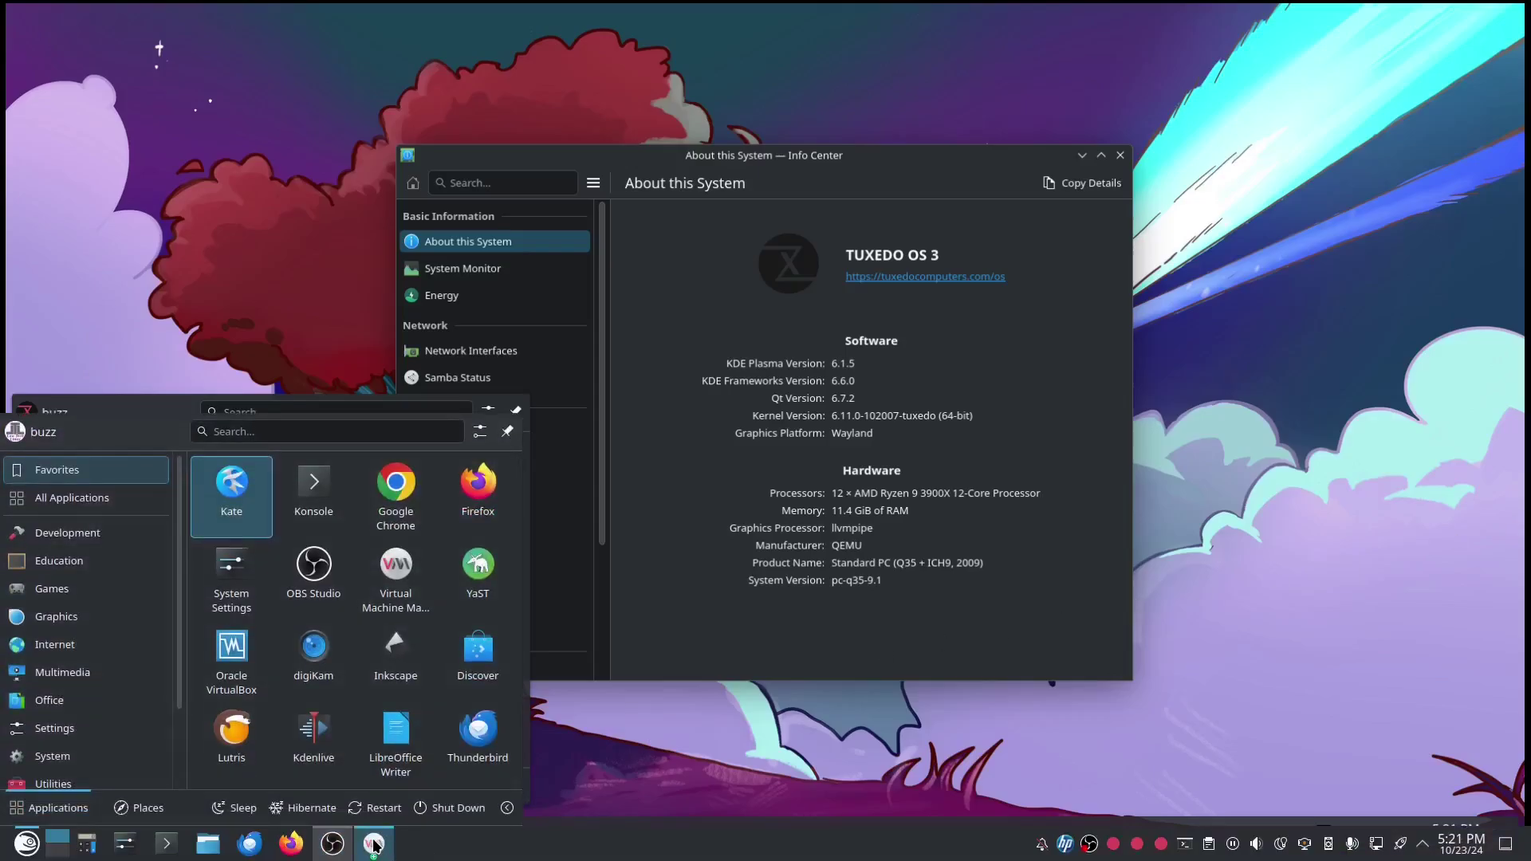
pyautogui.moveTo(375, 846)
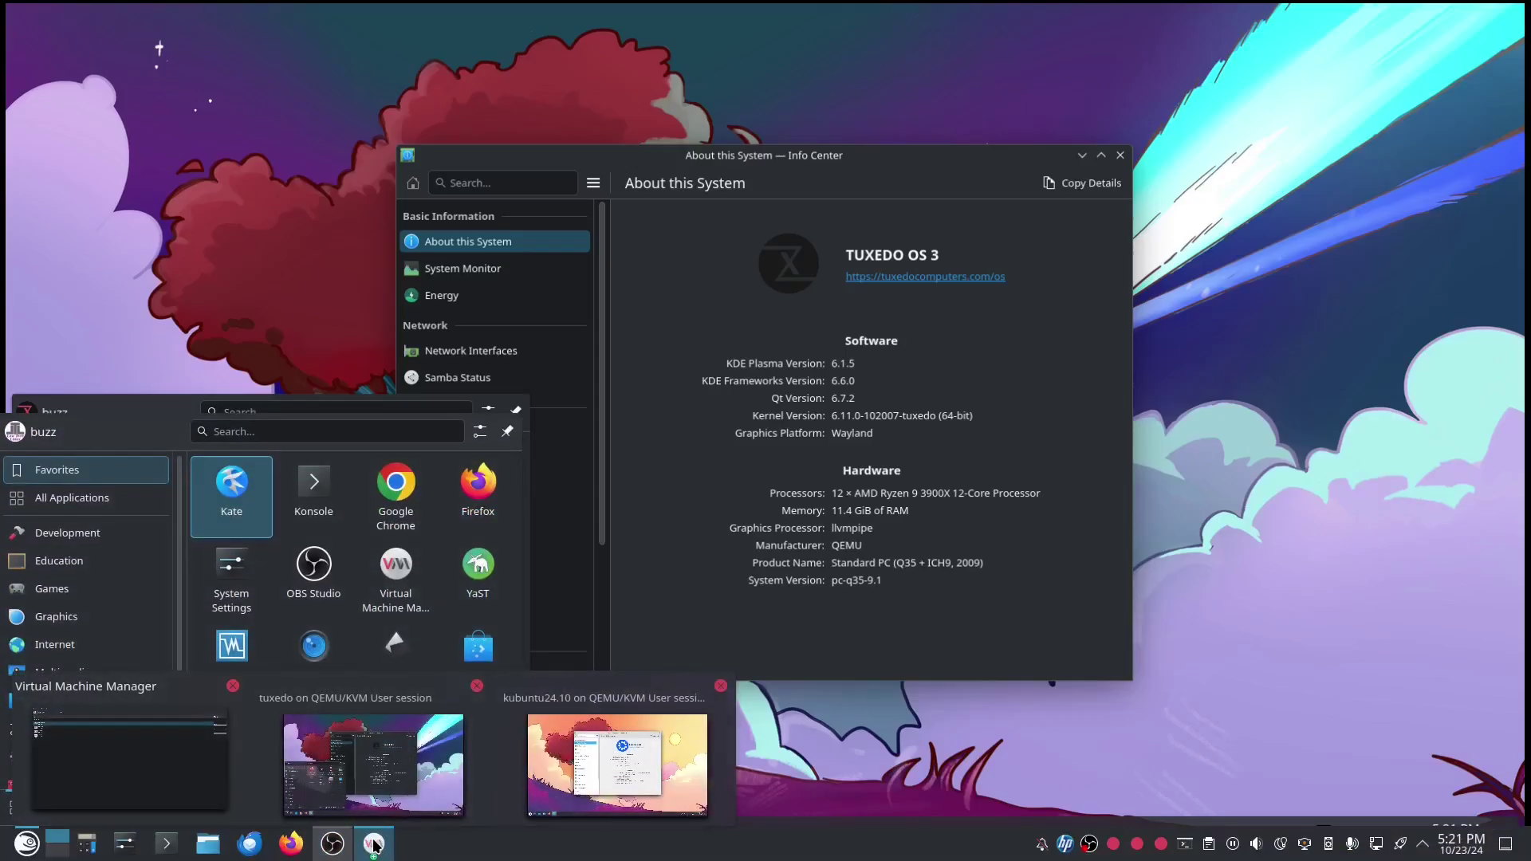
pyautogui.moveTo(618, 780)
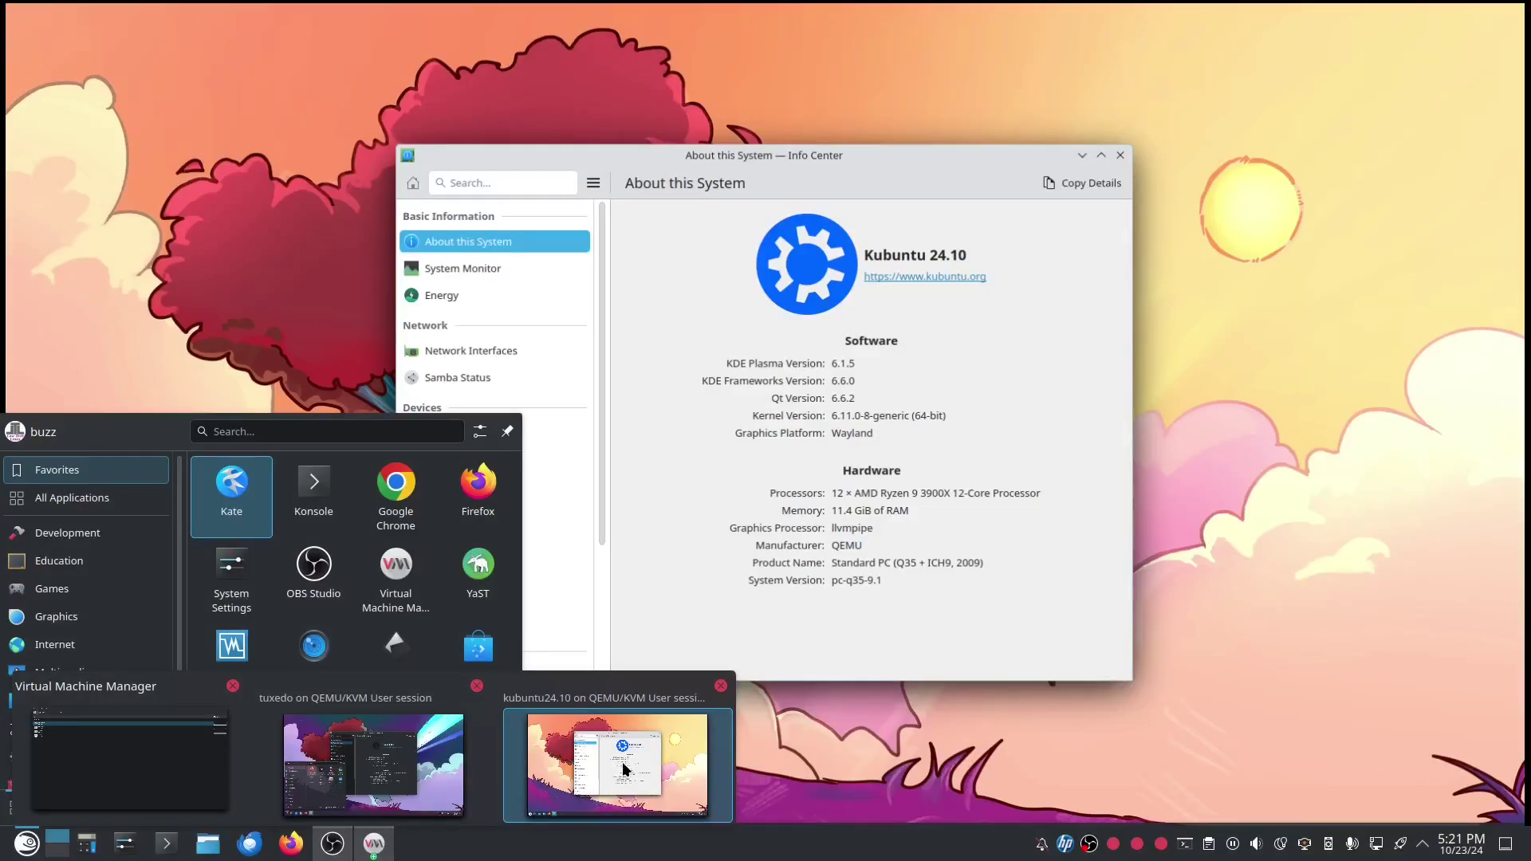
pyautogui.moveTo(421, 765)
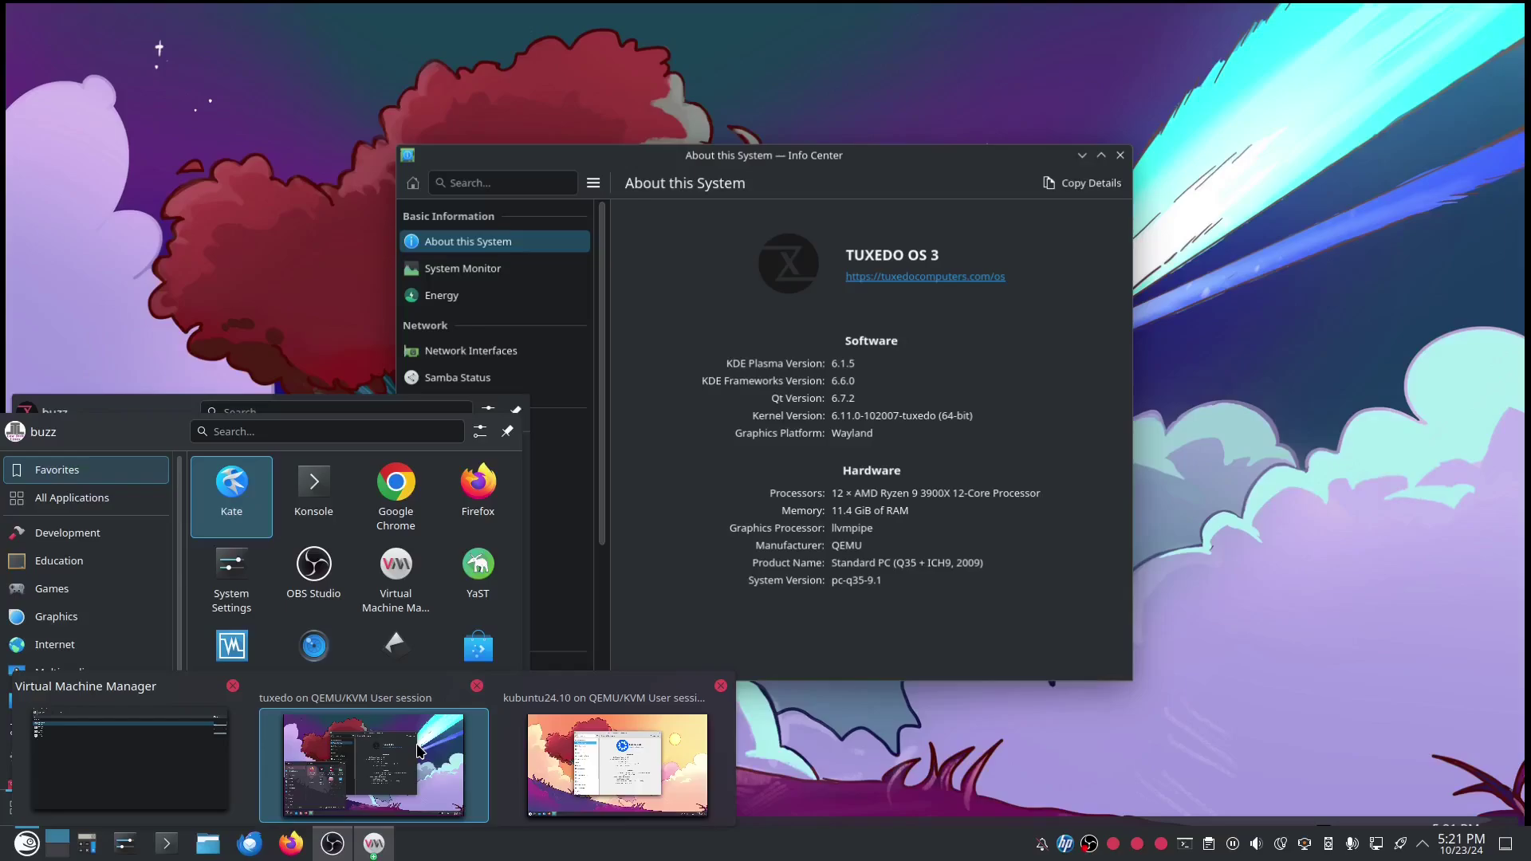
pyautogui.moveTo(595, 753)
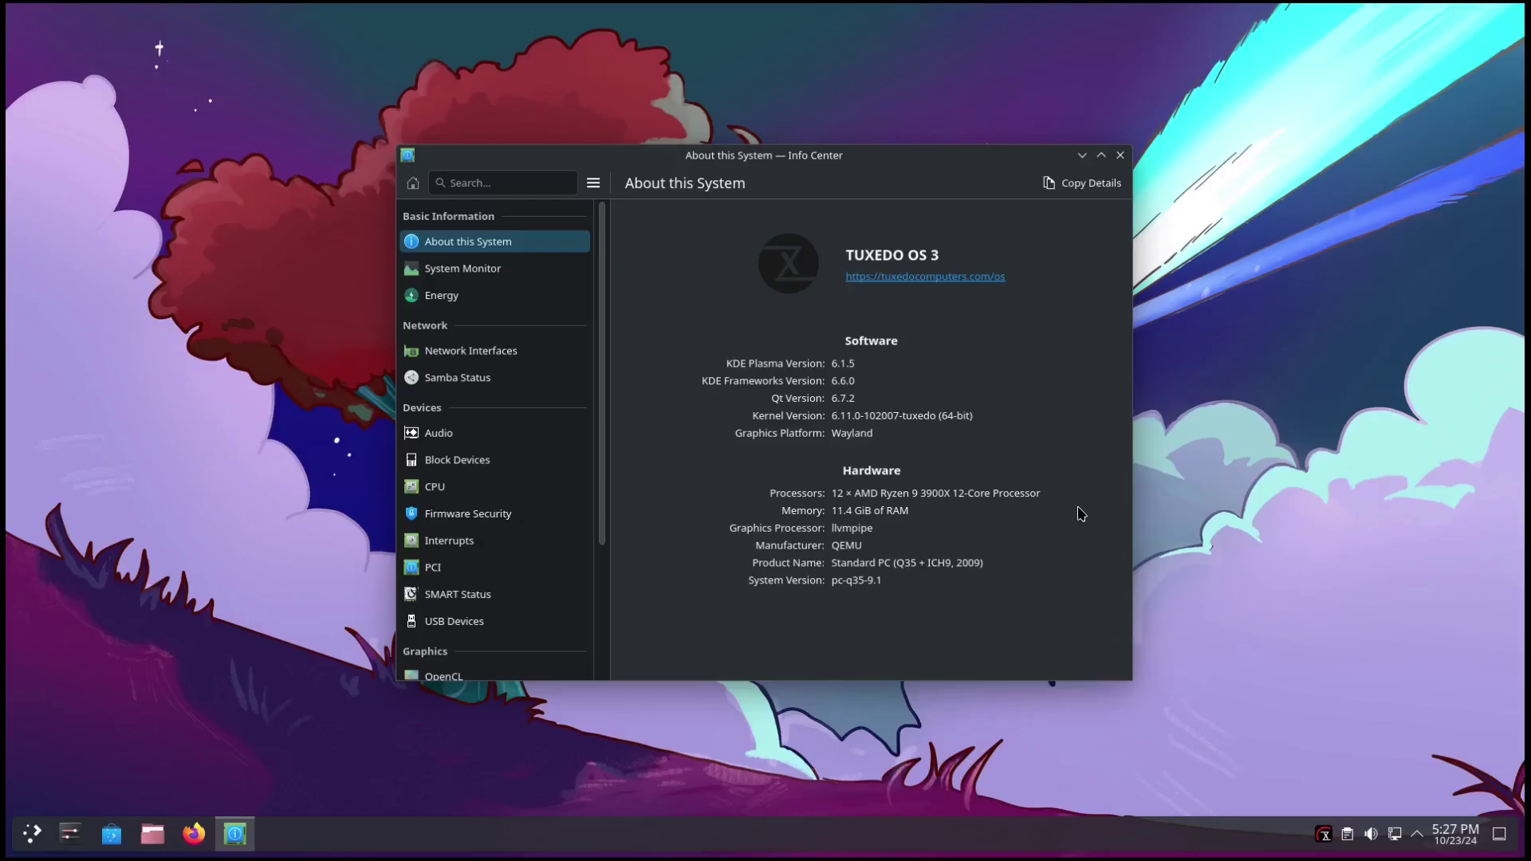
pyautogui.click(1121, 155)
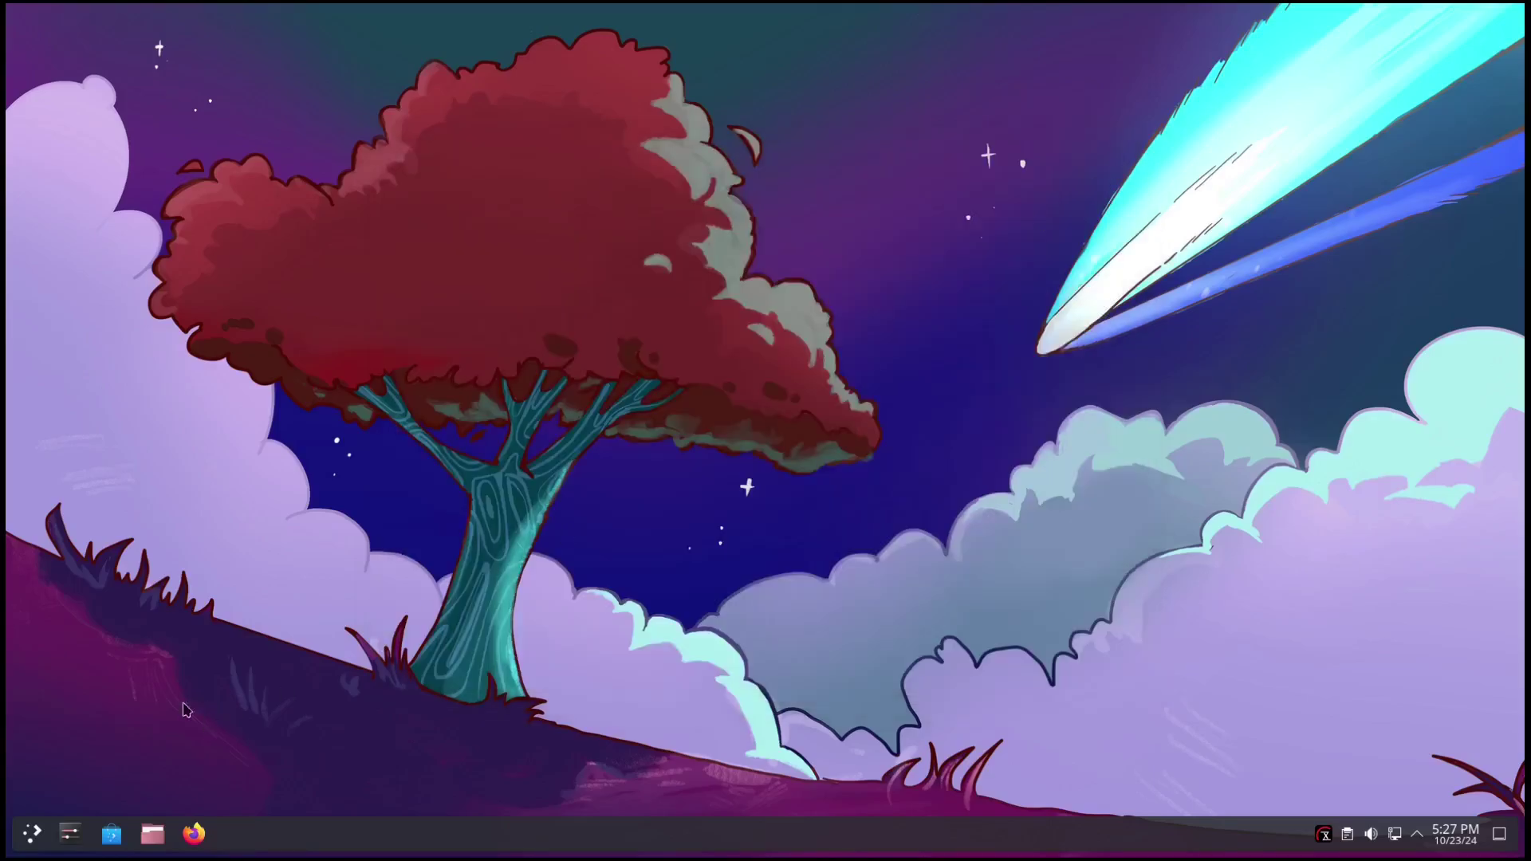
# Launch Discover and show its Settings page with Flathub, TUXEDO OS 3 repositories and Snap backend.
pyautogui.click(112, 833)
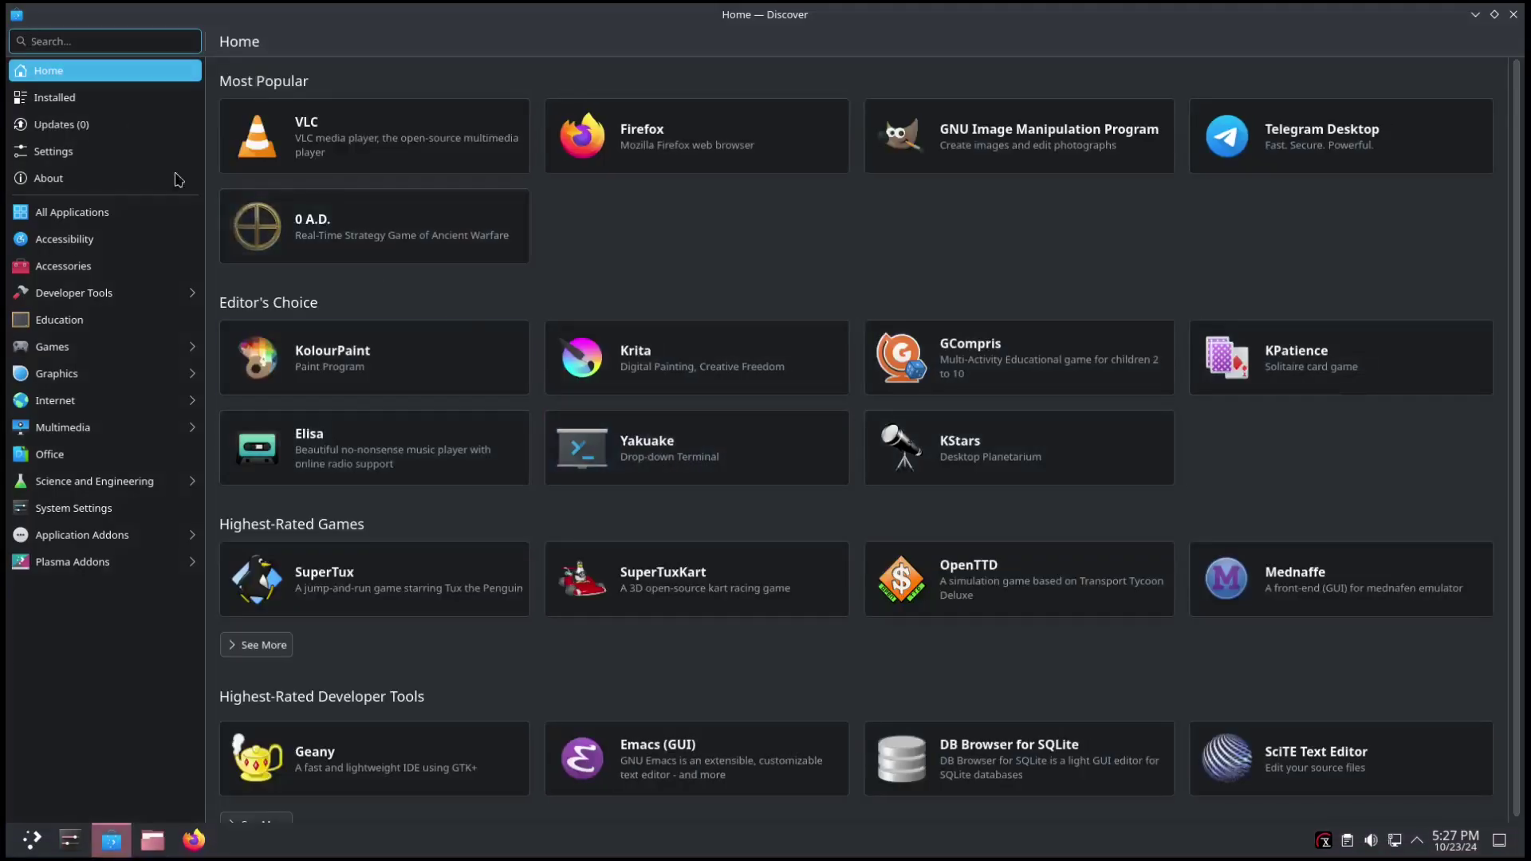
pyautogui.click(63, 155)
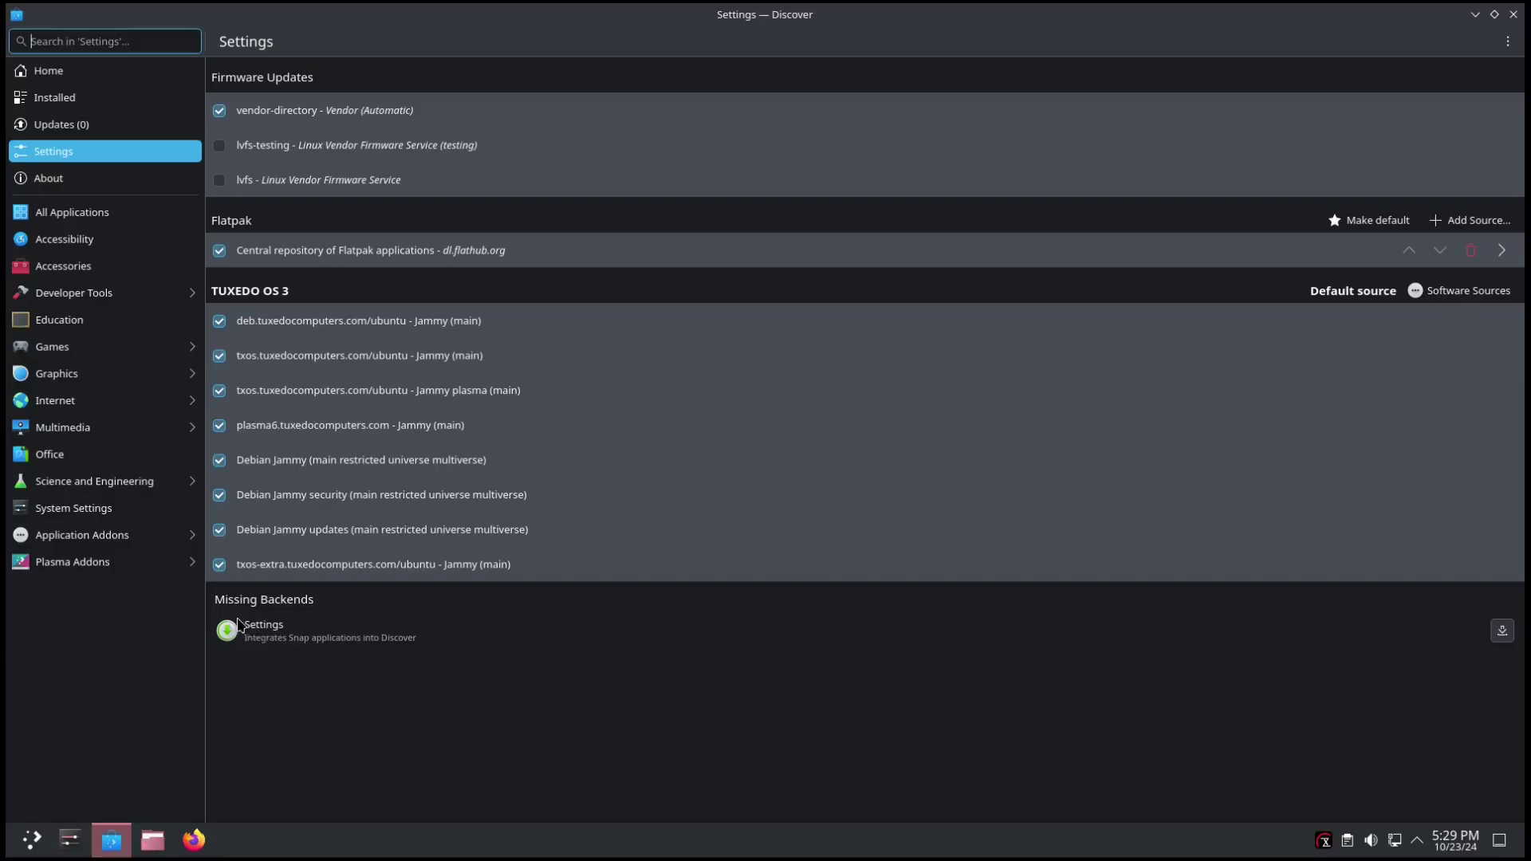
# Try installing the missing Snap backend and dismiss the dependency resolution error.
pyautogui.click(1503, 632)
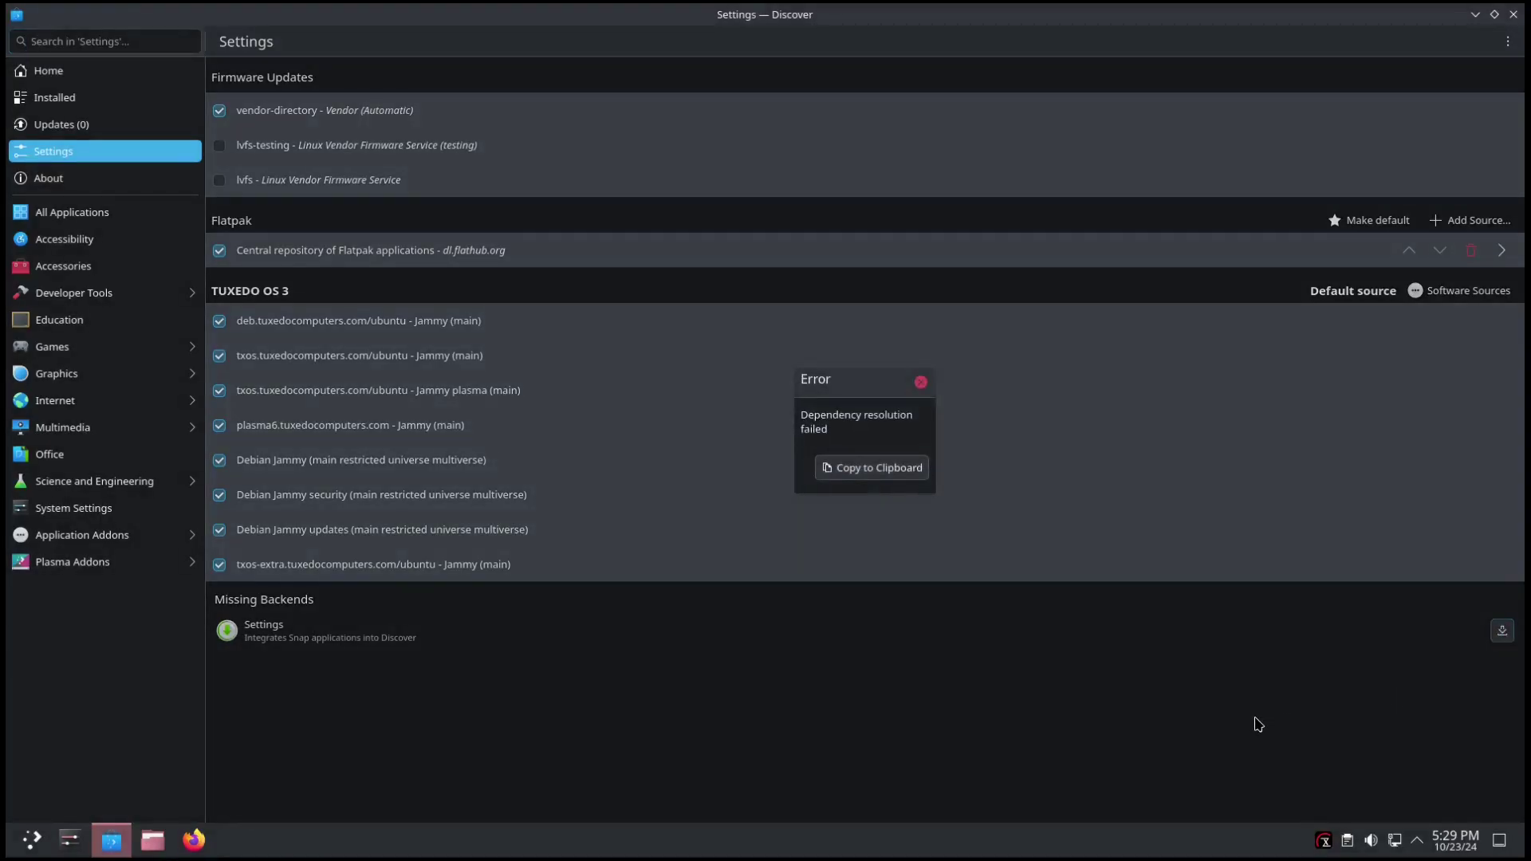
pyautogui.click(921, 381)
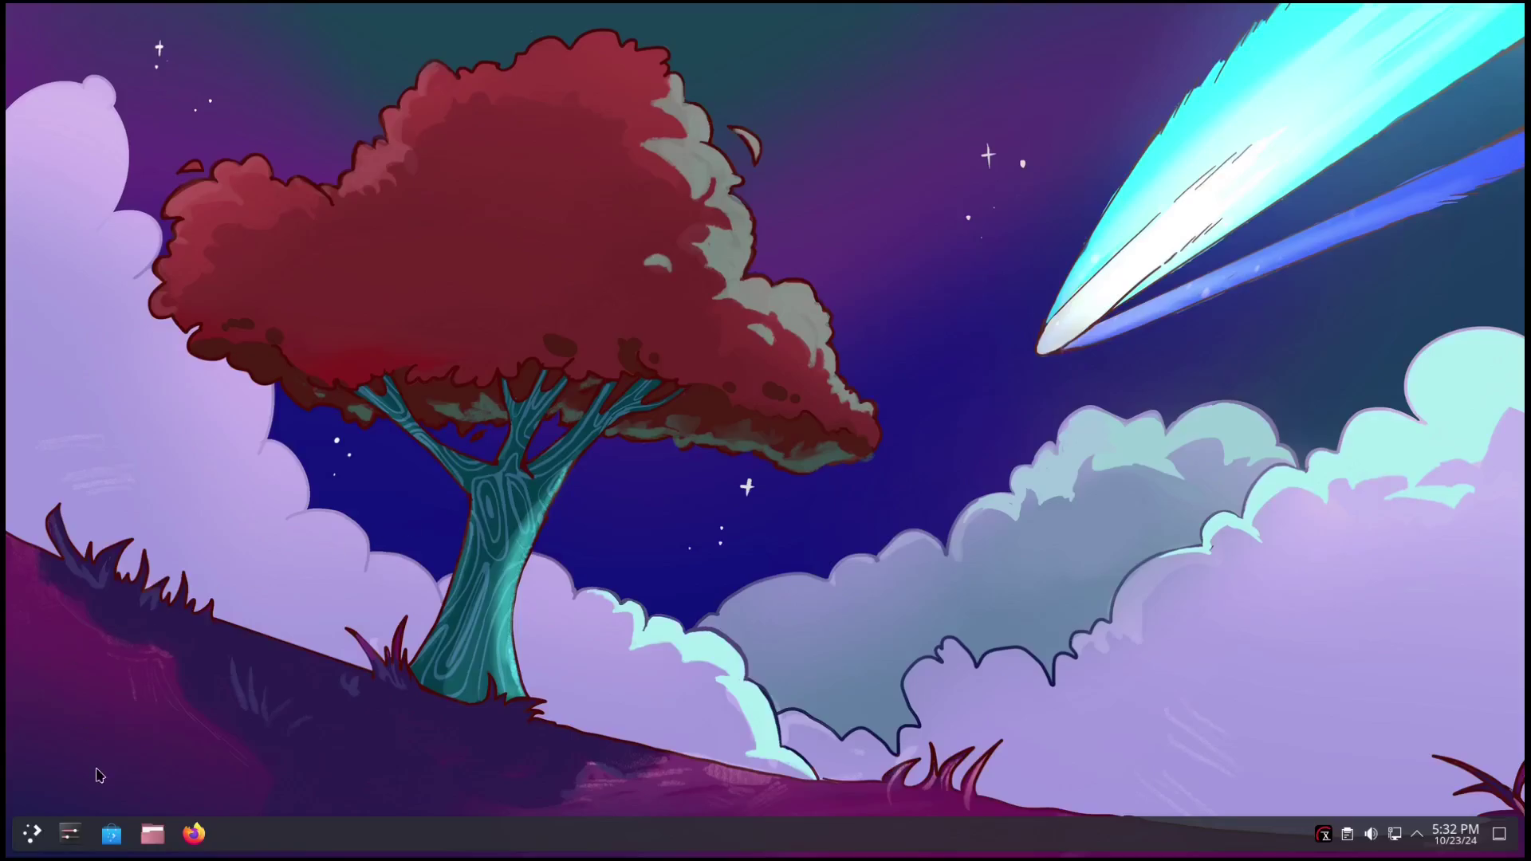
pyautogui.click(35, 838)
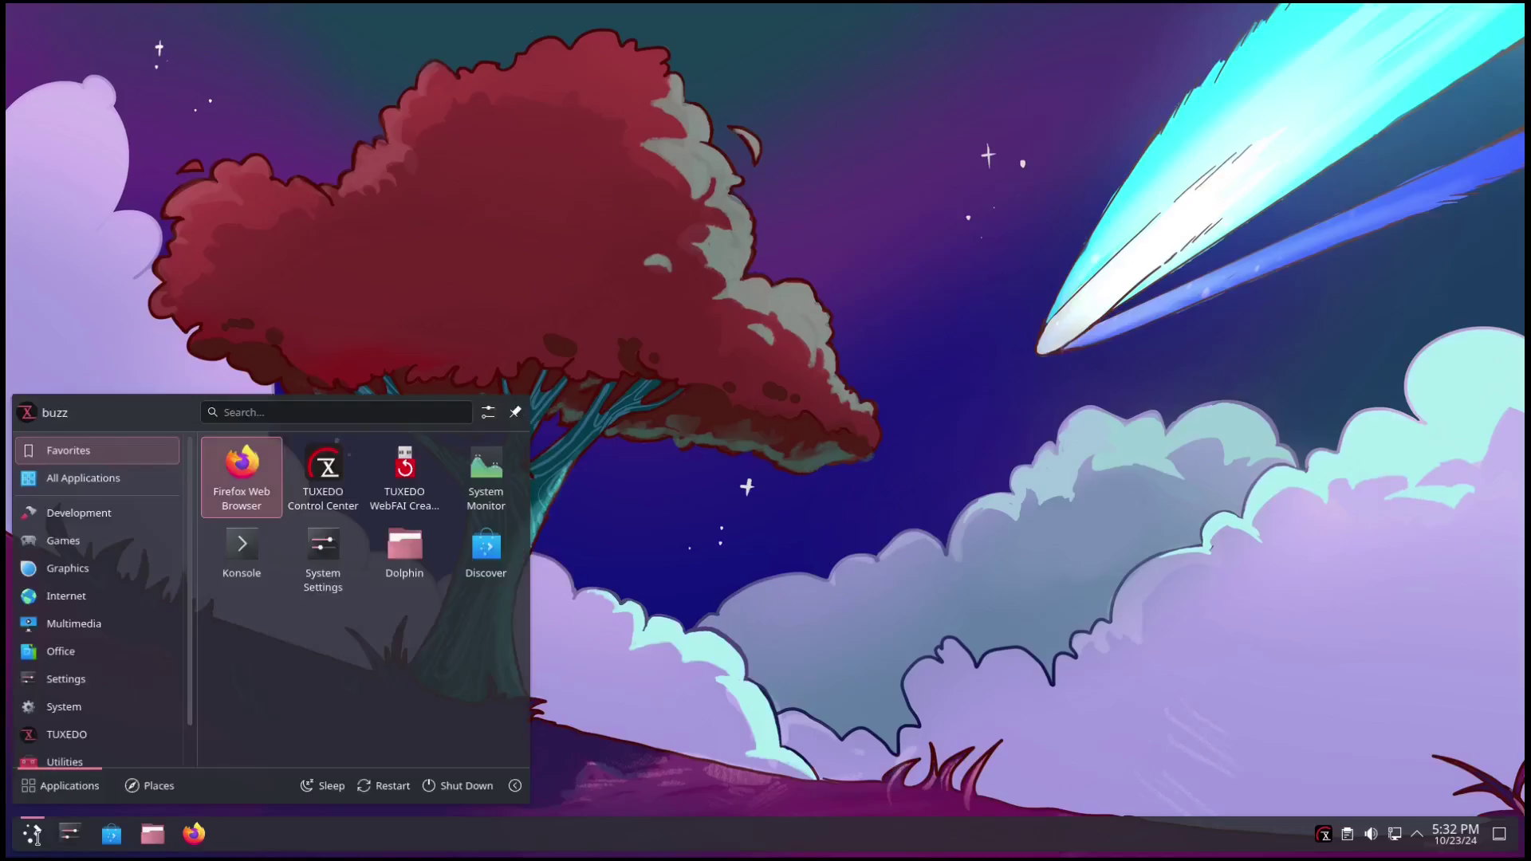
pyautogui.moveTo(95, 519)
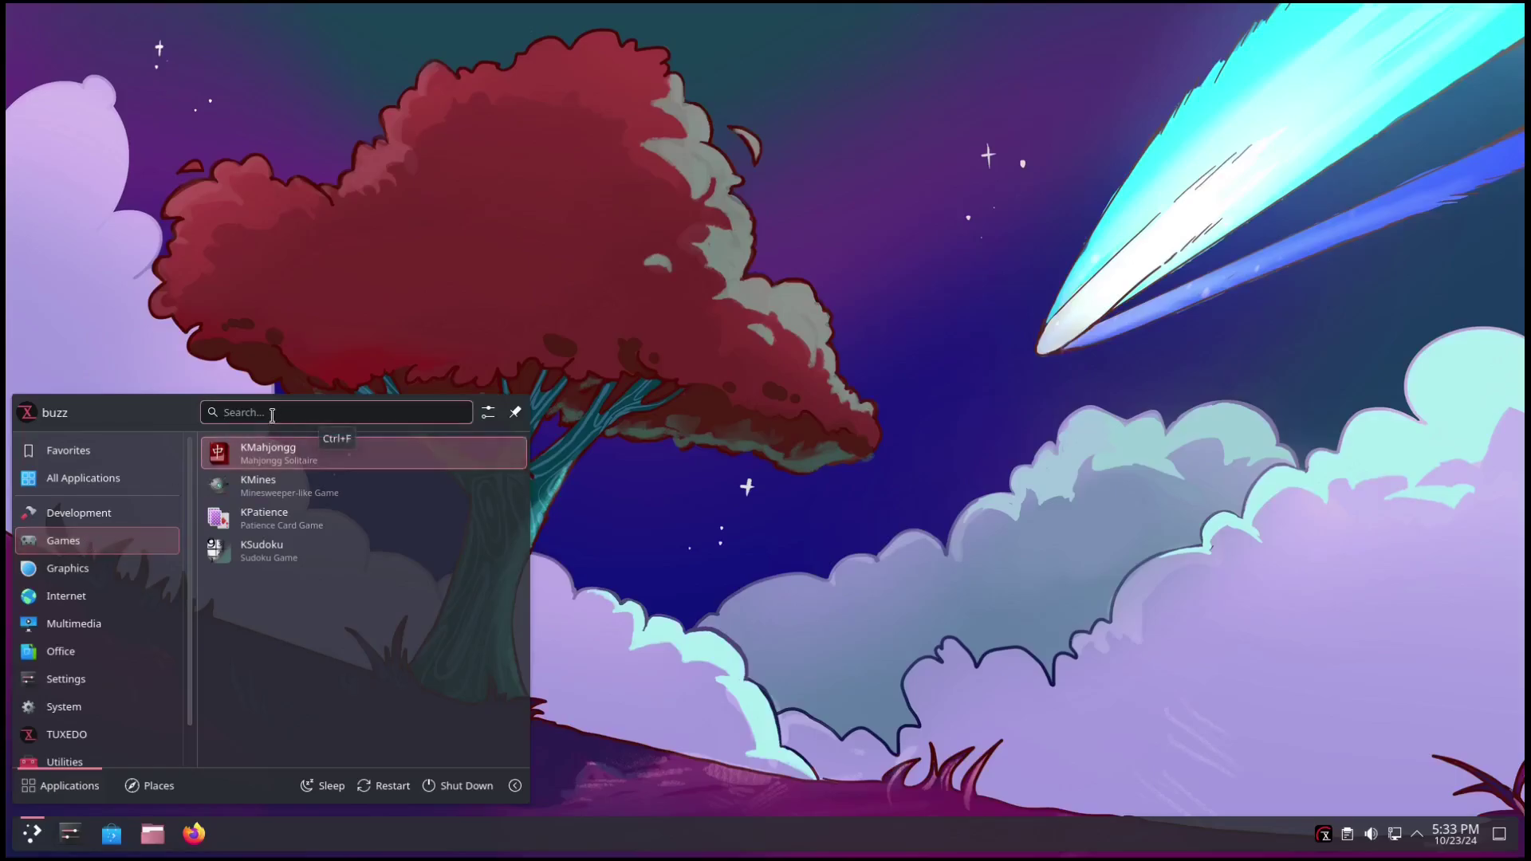
pyautogui.write('lutri')
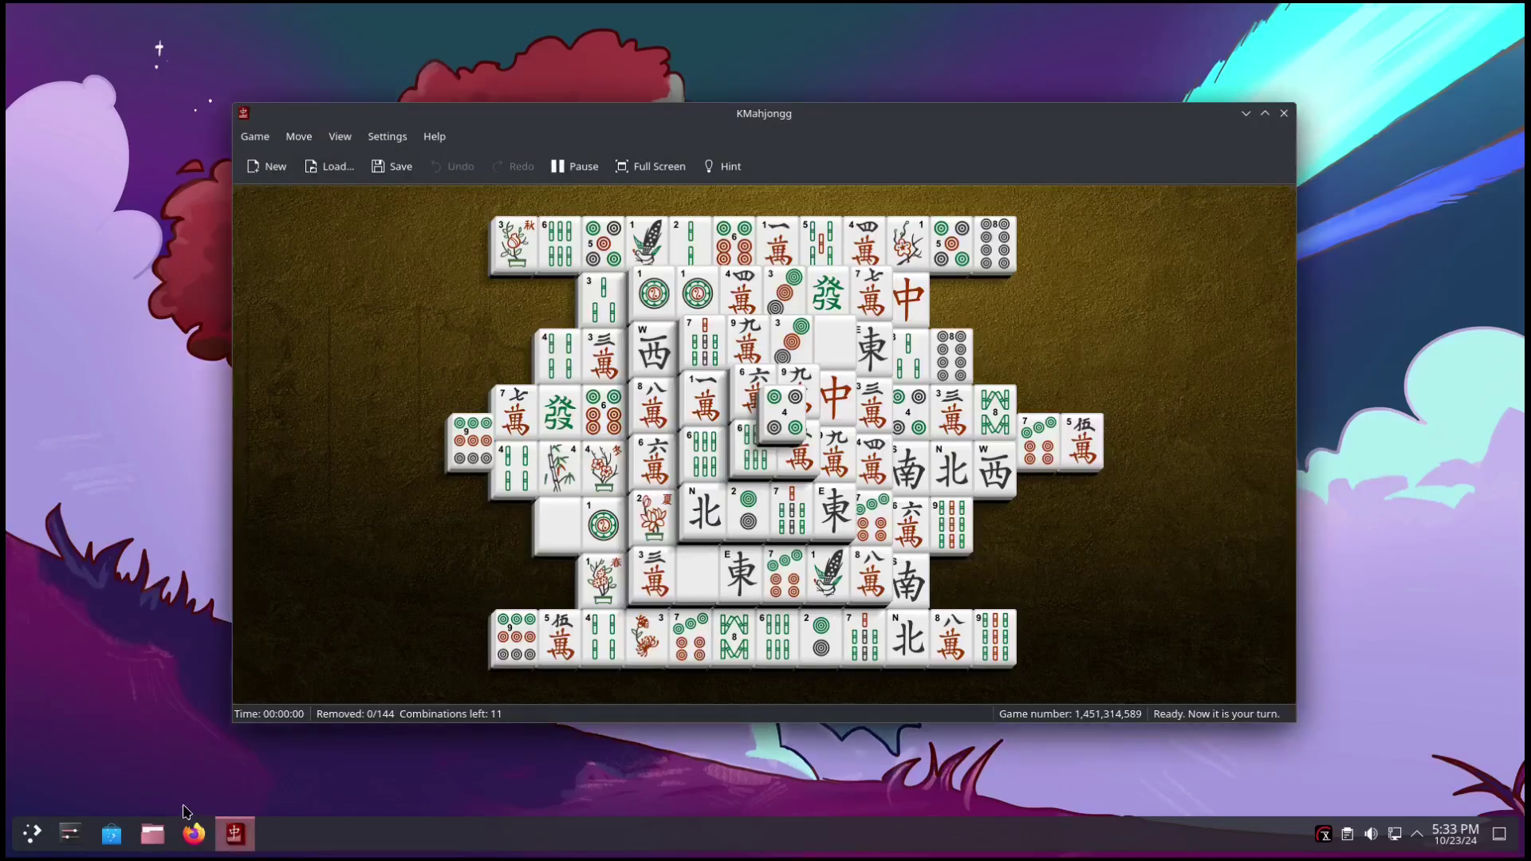
pyautogui.click(1285, 114)
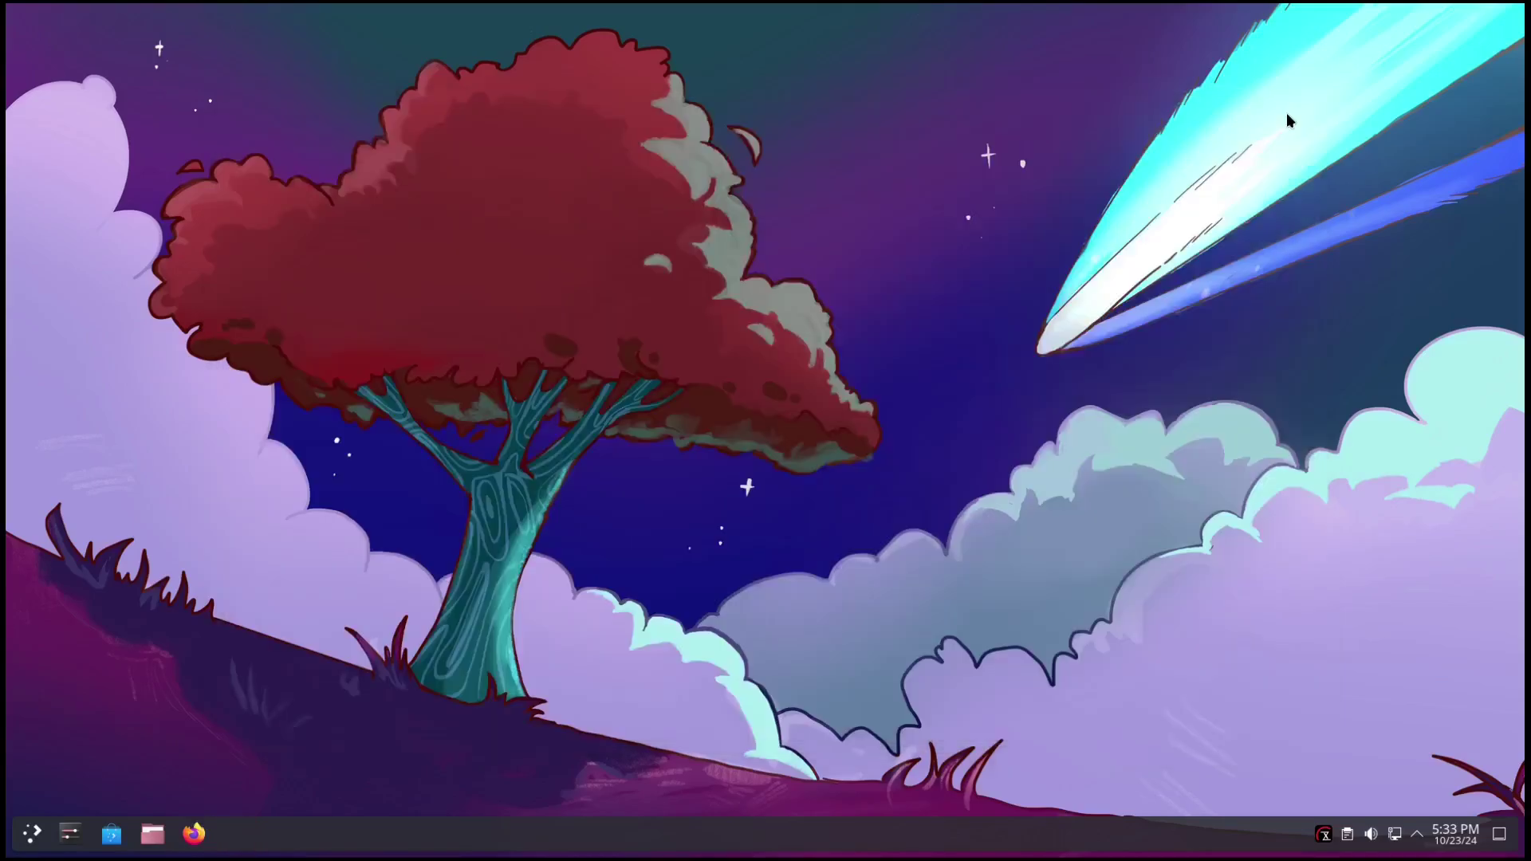
# Browse the launcher's Graphics, Internet, Multimedia, Office and Settings categories, then scroll the System list.
pyautogui.click(30, 833)
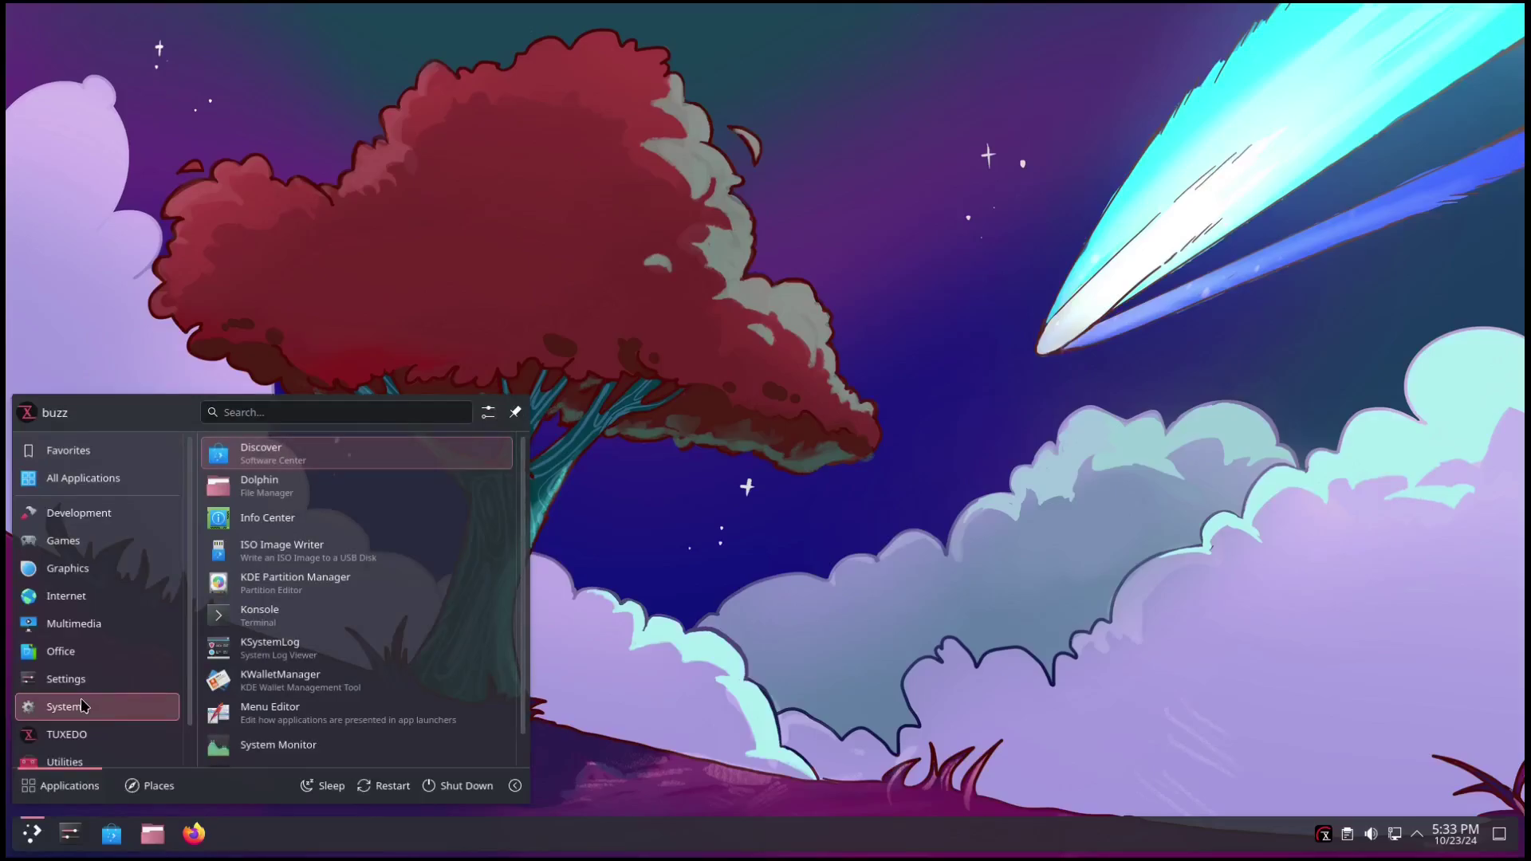
pyautogui.moveTo(102, 574)
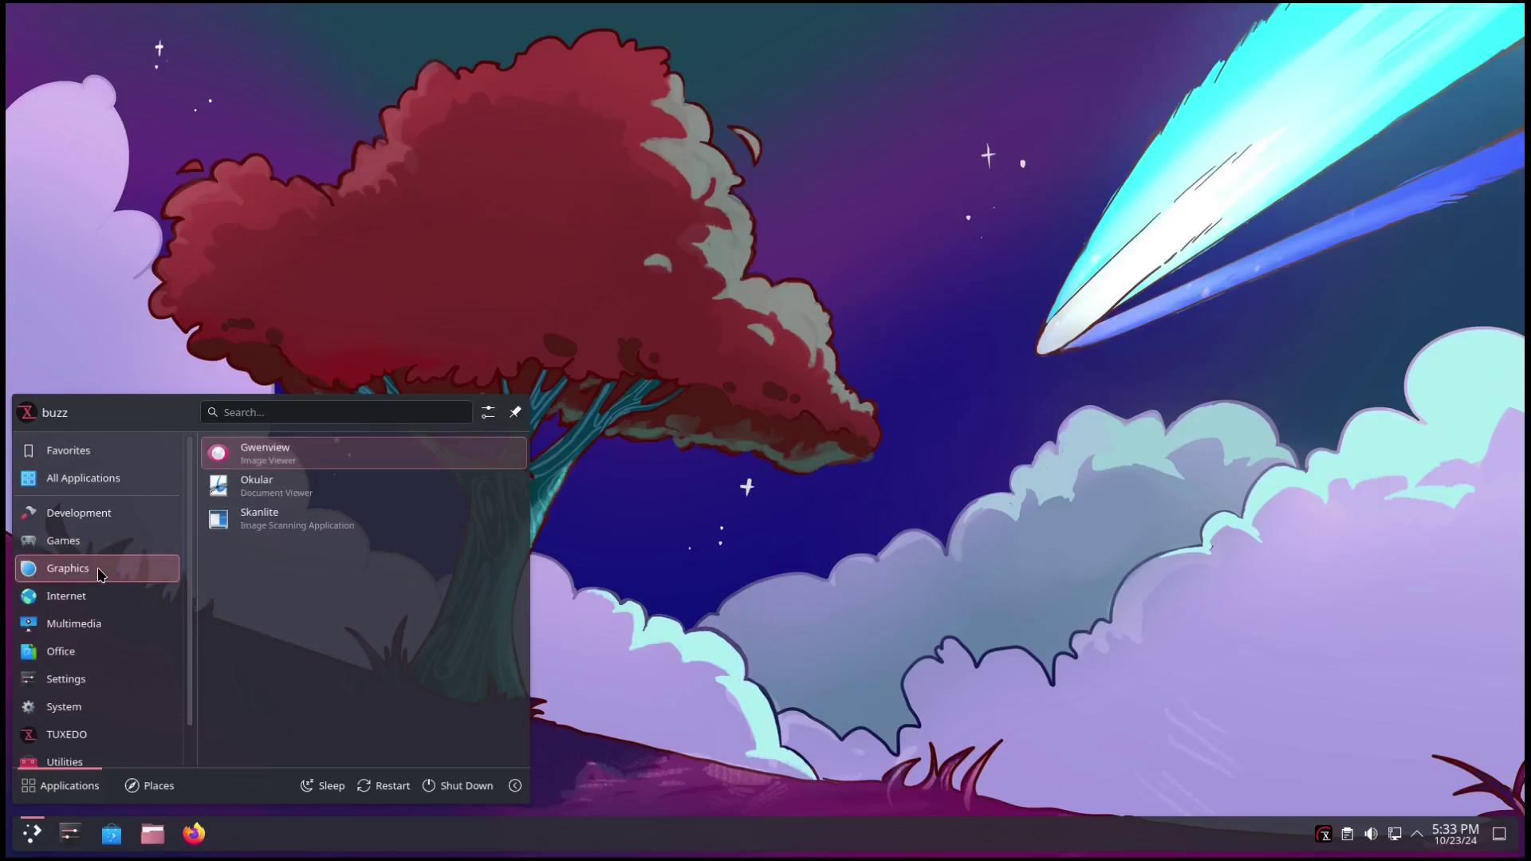
pyautogui.moveTo(87, 600)
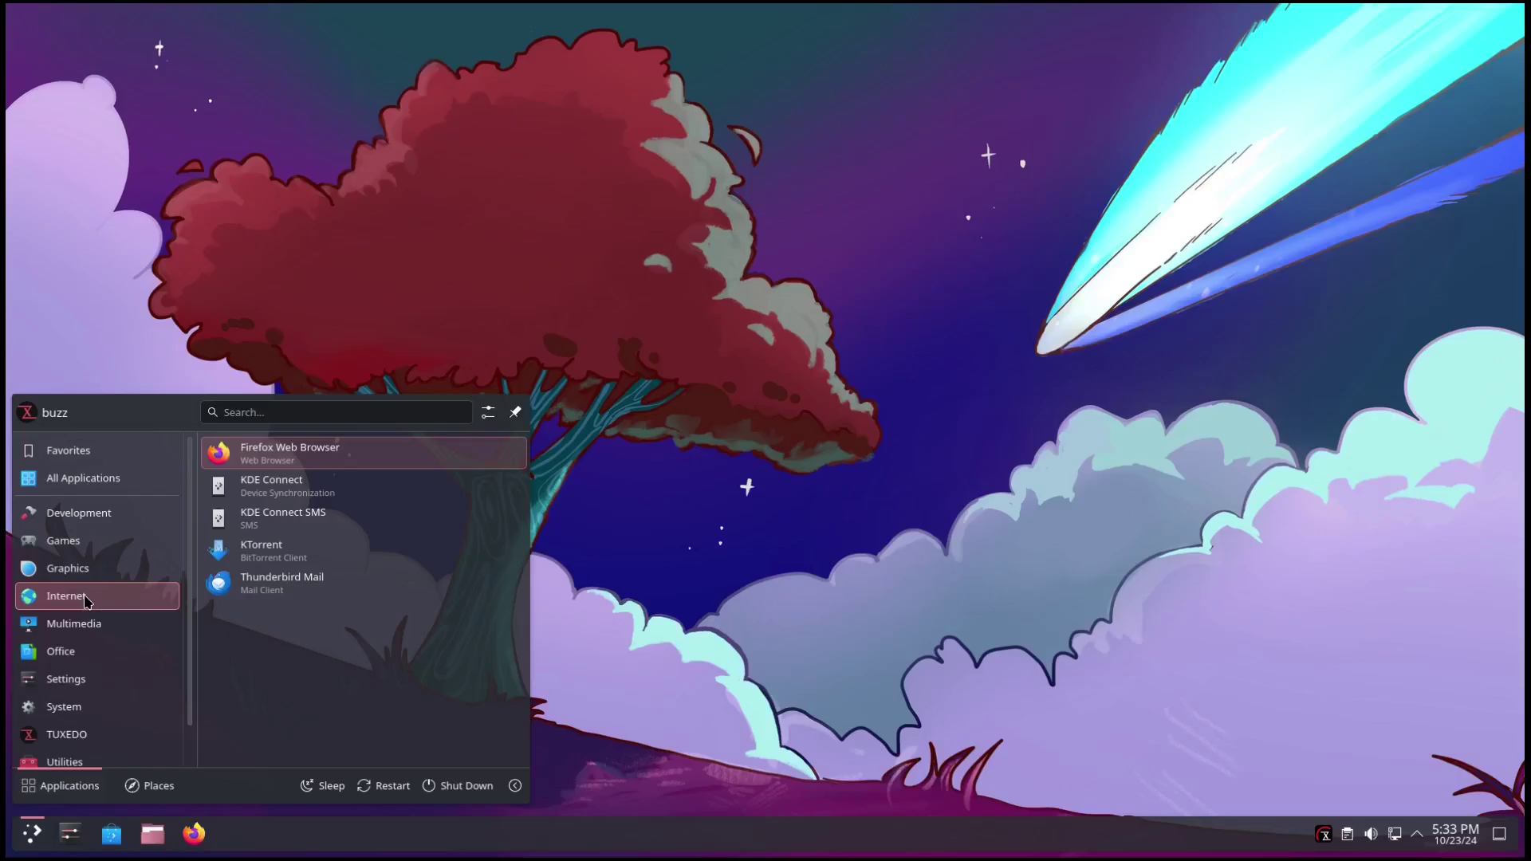
pyautogui.moveTo(90, 628)
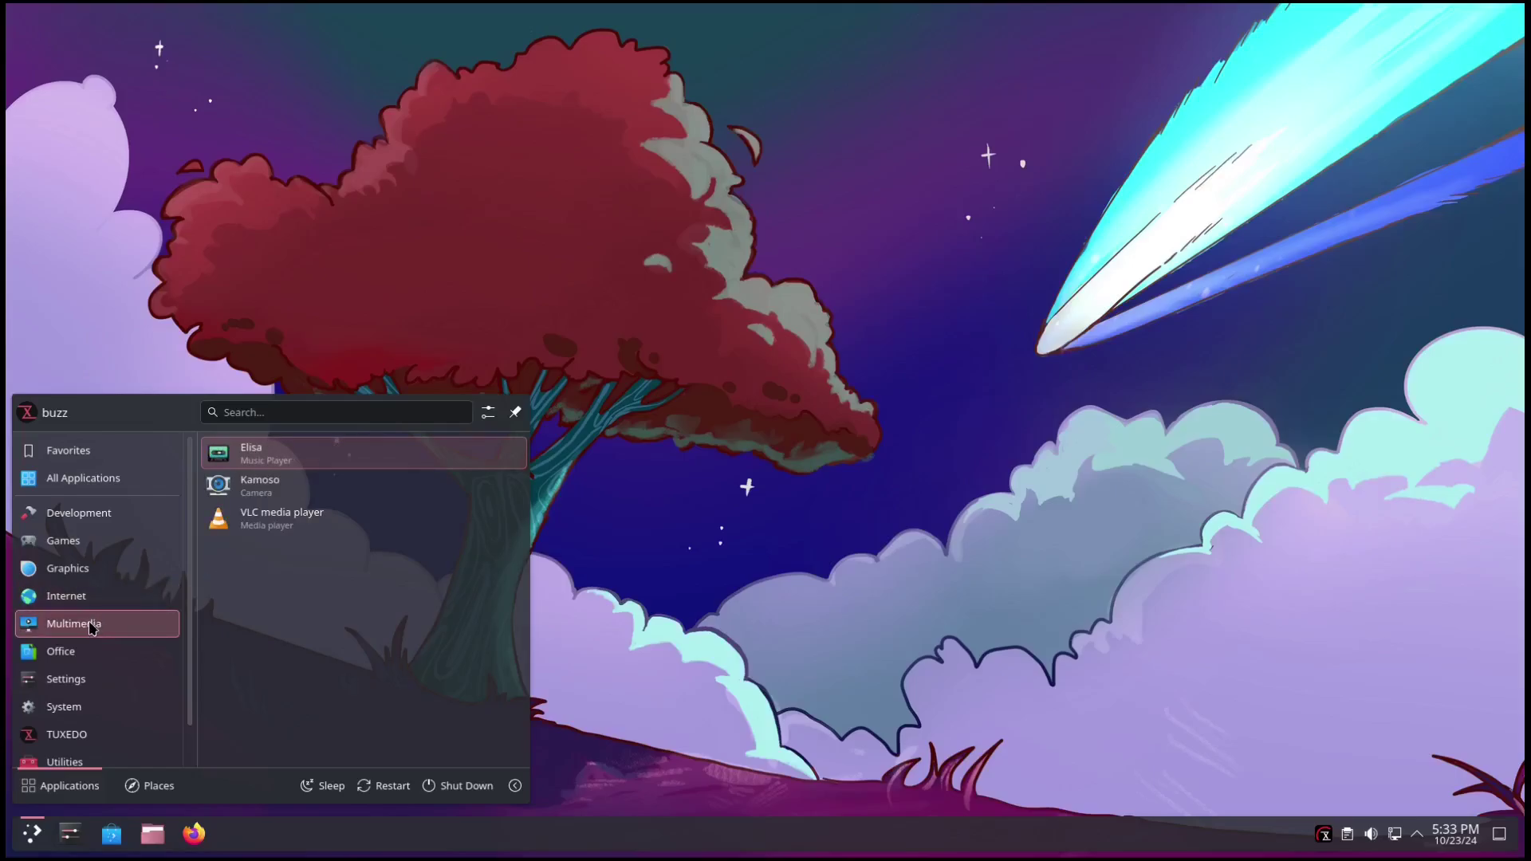
pyautogui.moveTo(79, 656)
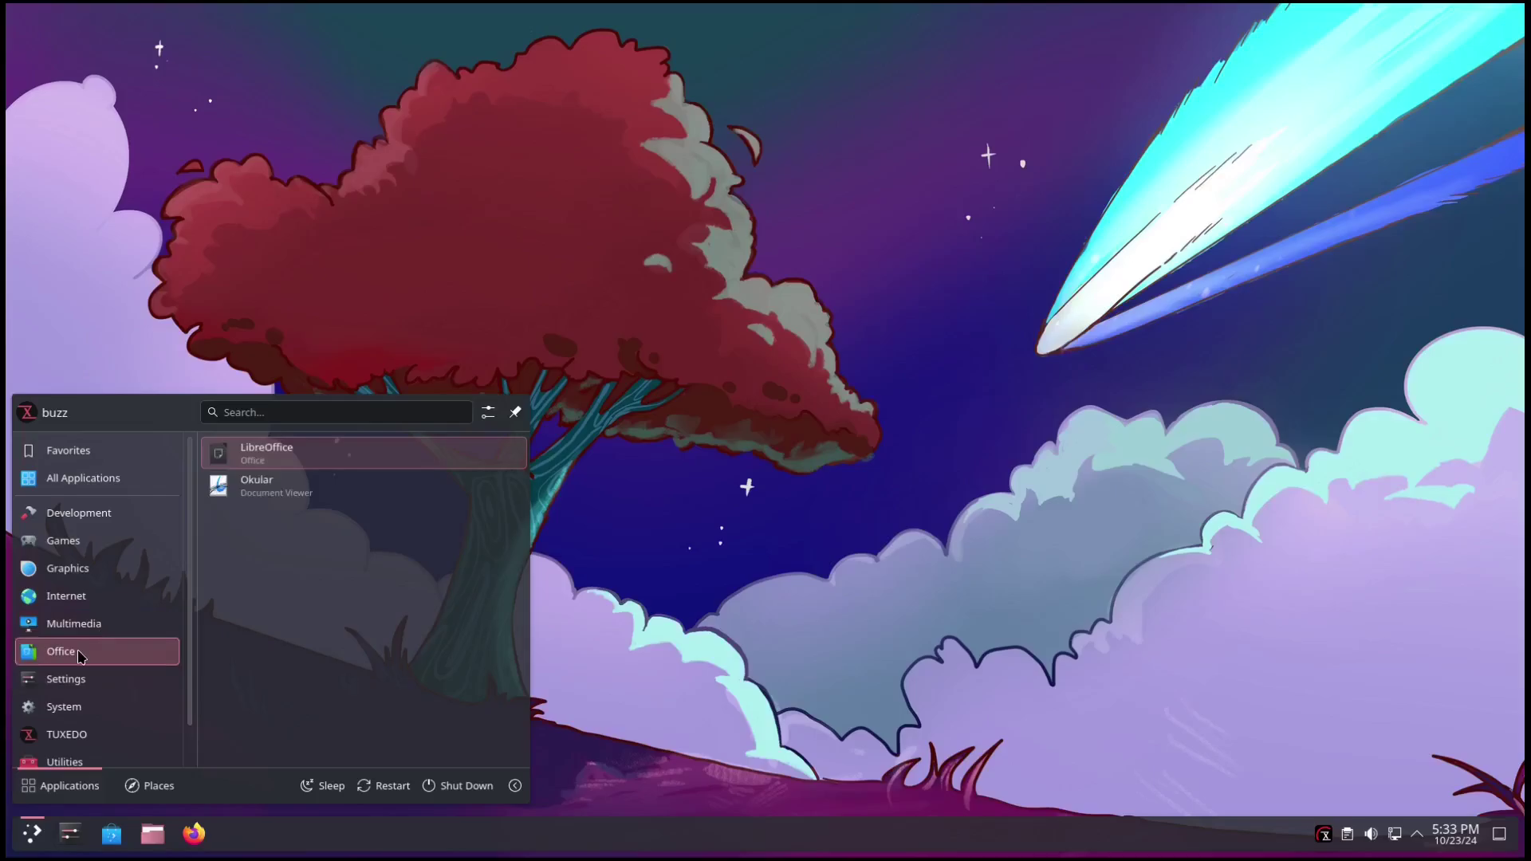
pyautogui.moveTo(76, 684)
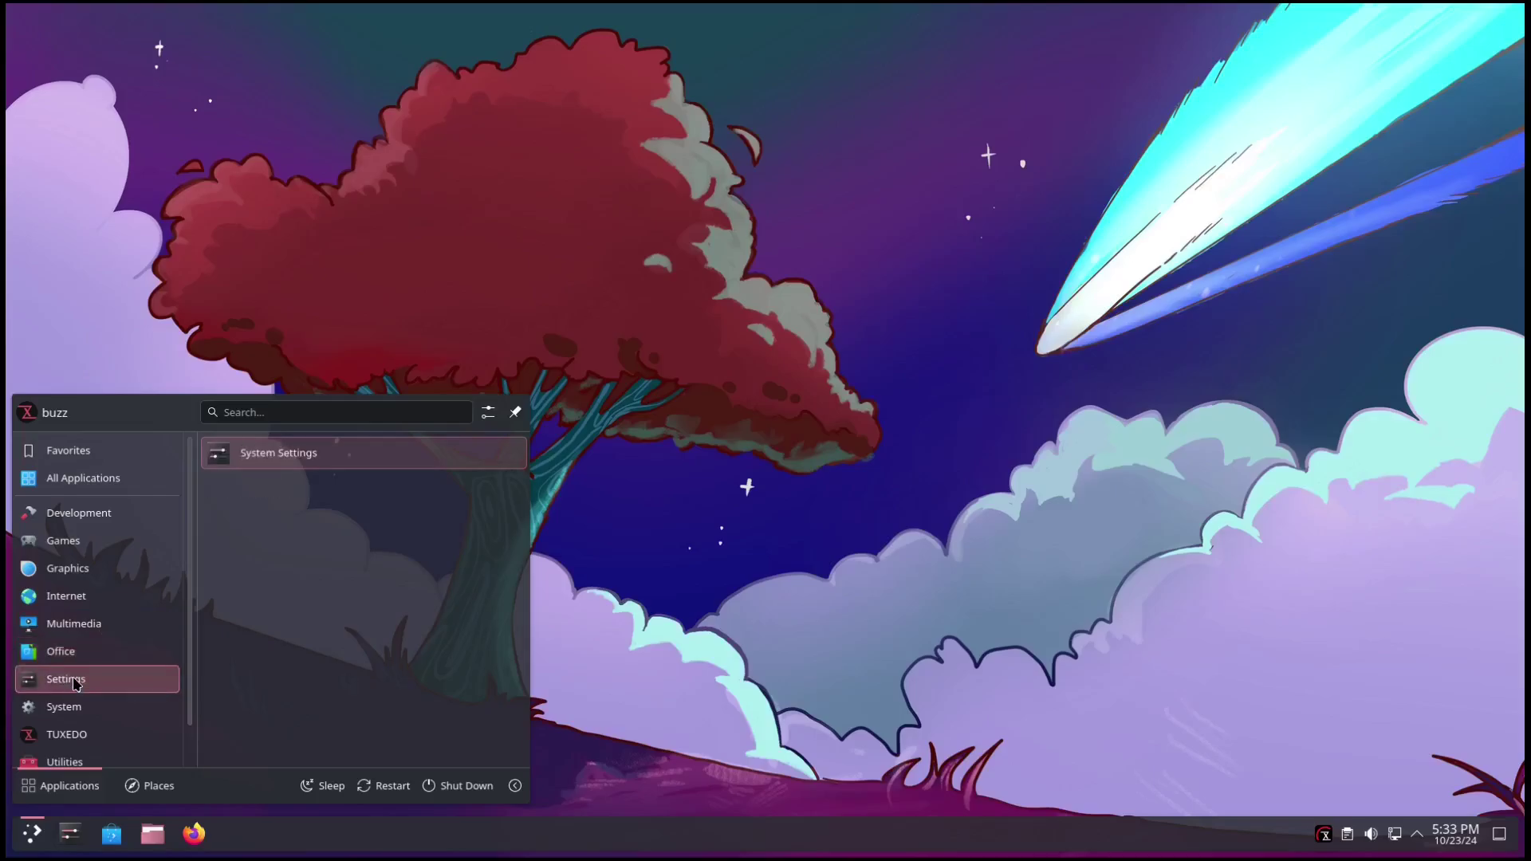
pyautogui.moveTo(69, 712)
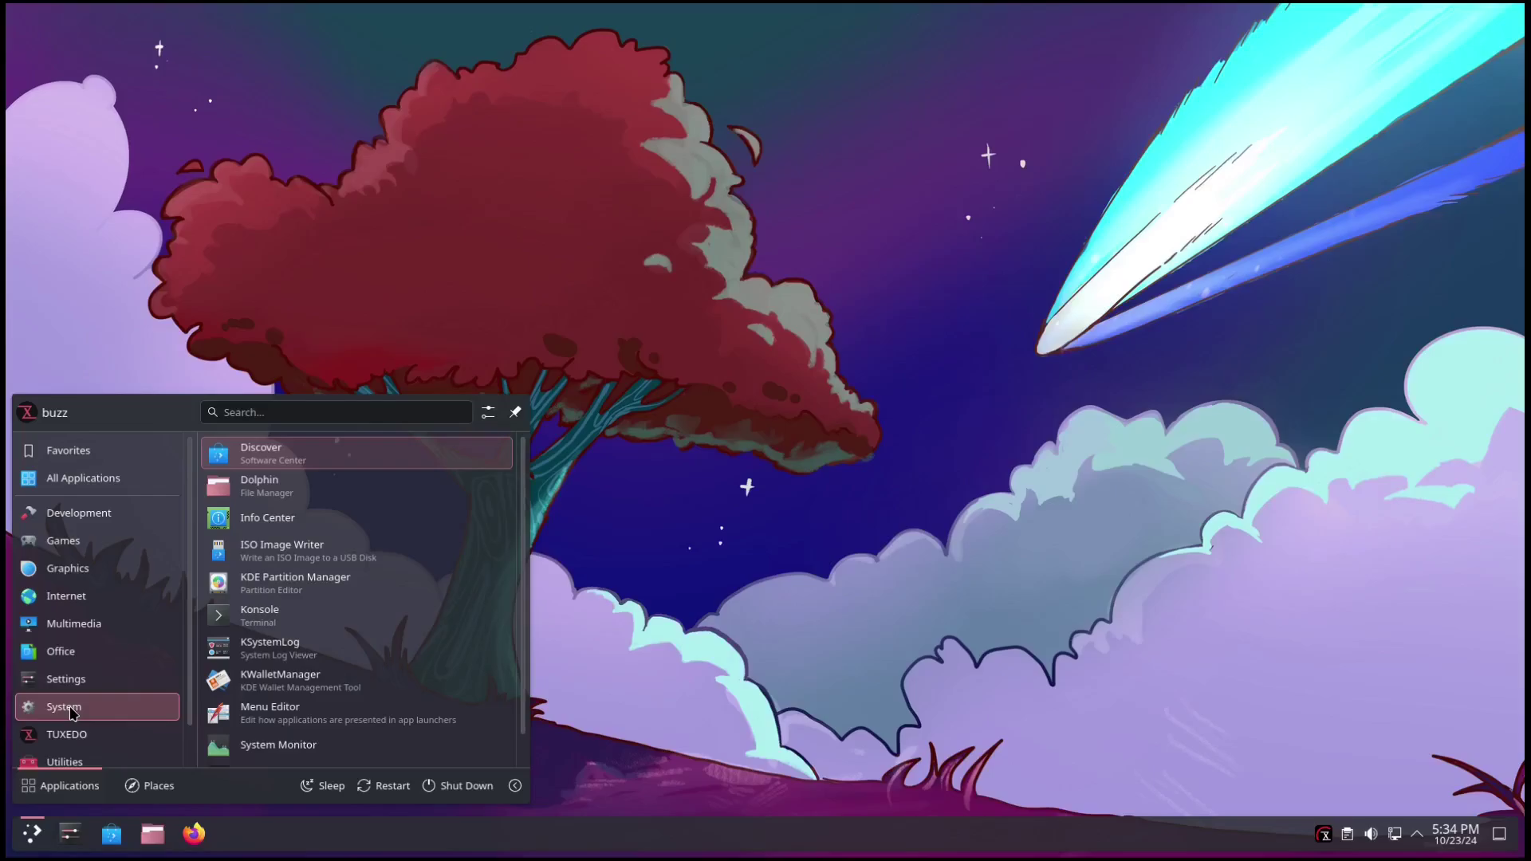
pyautogui.scroll(-1, 396, 680)
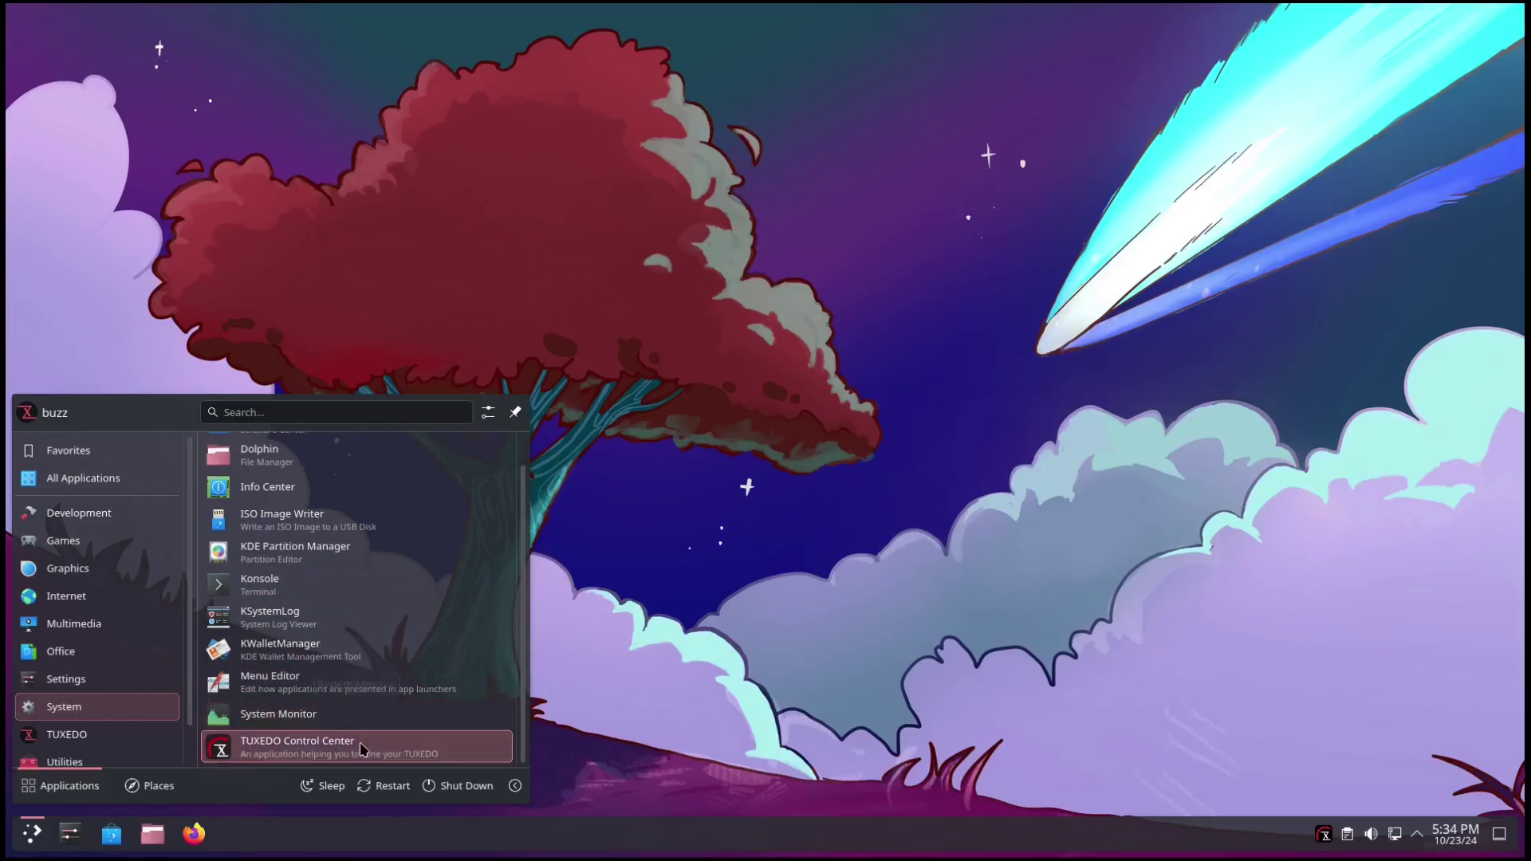
# Run System Monitor maximized to view the overview, close it, and reopen the launcher.
pyautogui.click(350, 718)
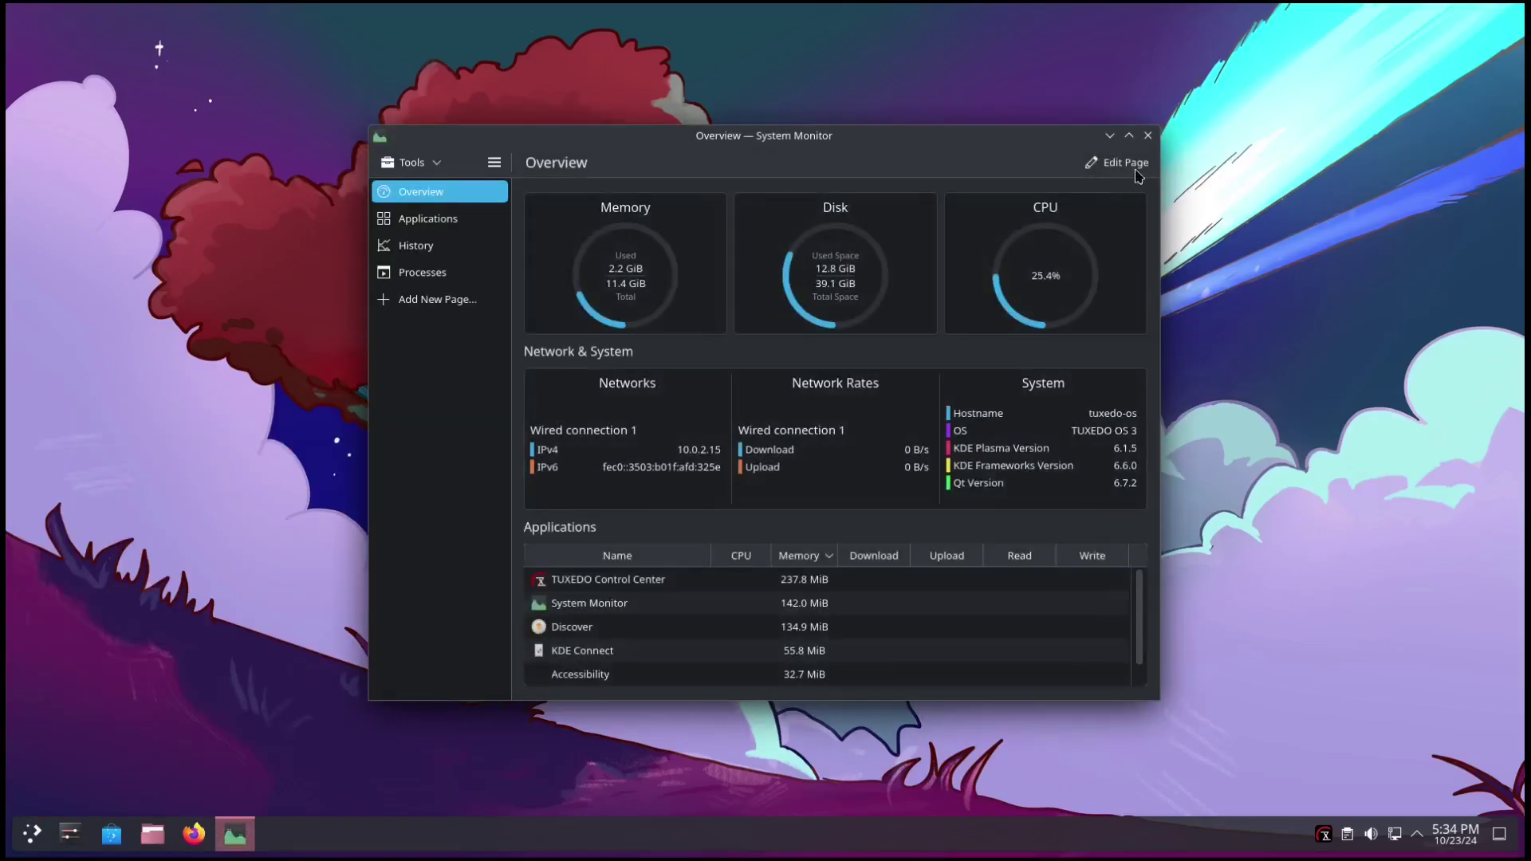
pyautogui.click(1129, 137)
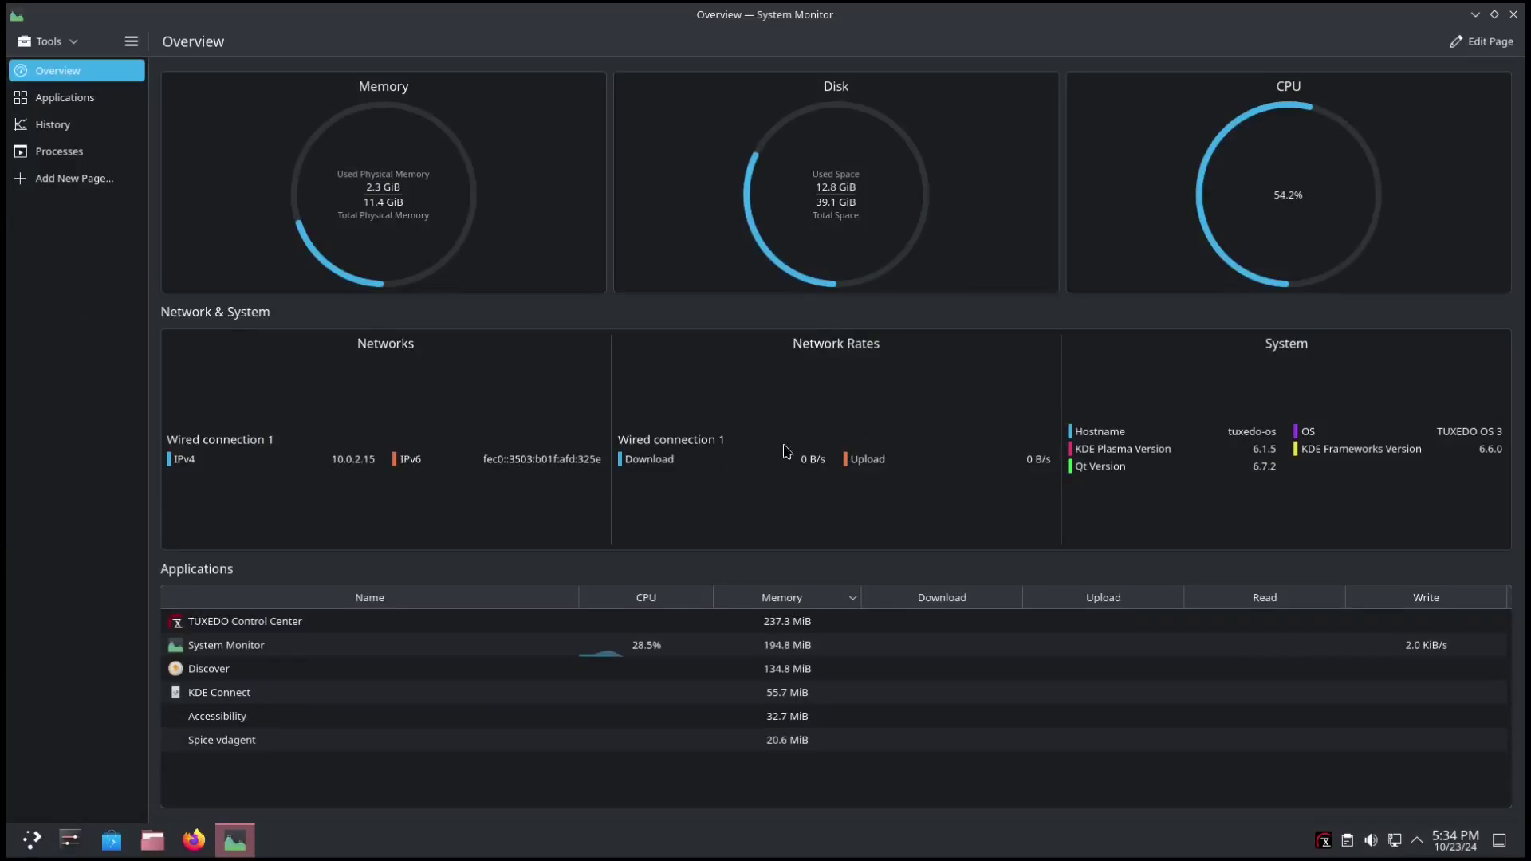
pyautogui.click(1512, 14)
pyautogui.click(31, 834)
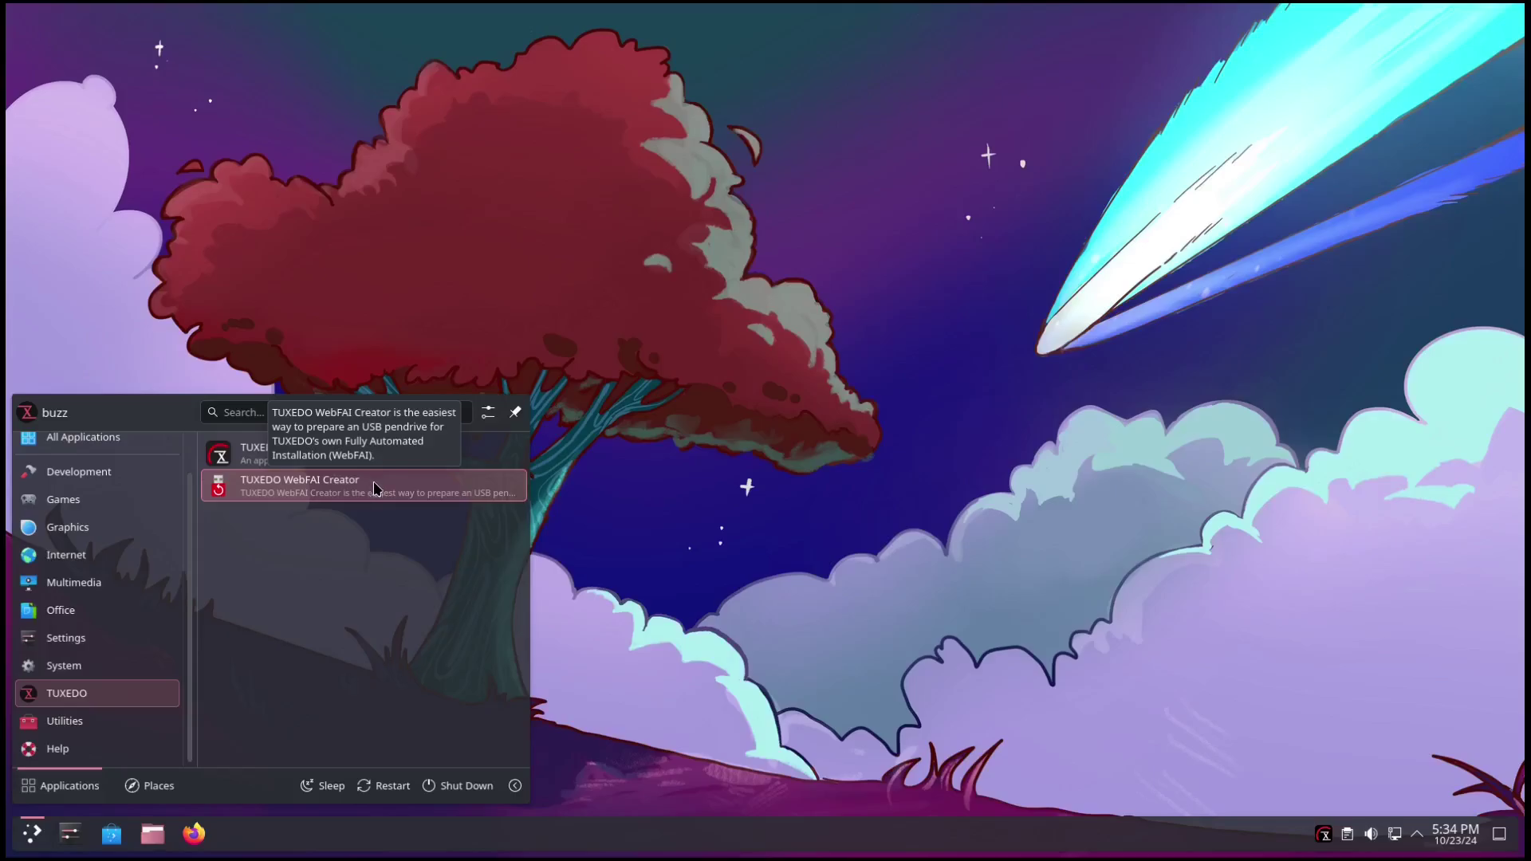
# Switch the launcher between its Utilities and TUXEDO categories to compare their apps.
pyautogui.click(116, 722)
pyautogui.click(92, 695)
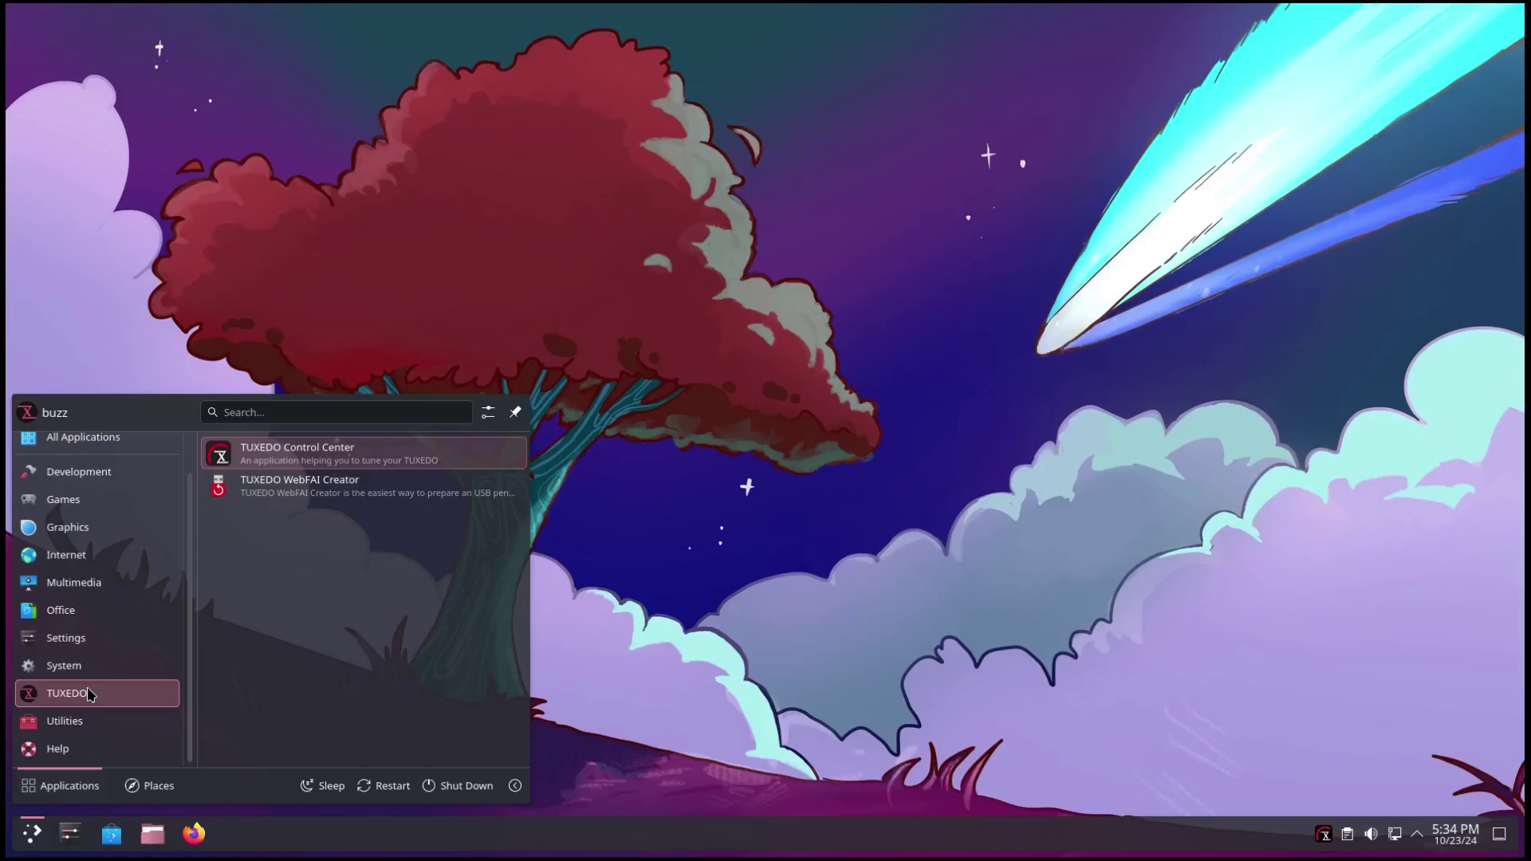
pyautogui.moveTo(78, 724)
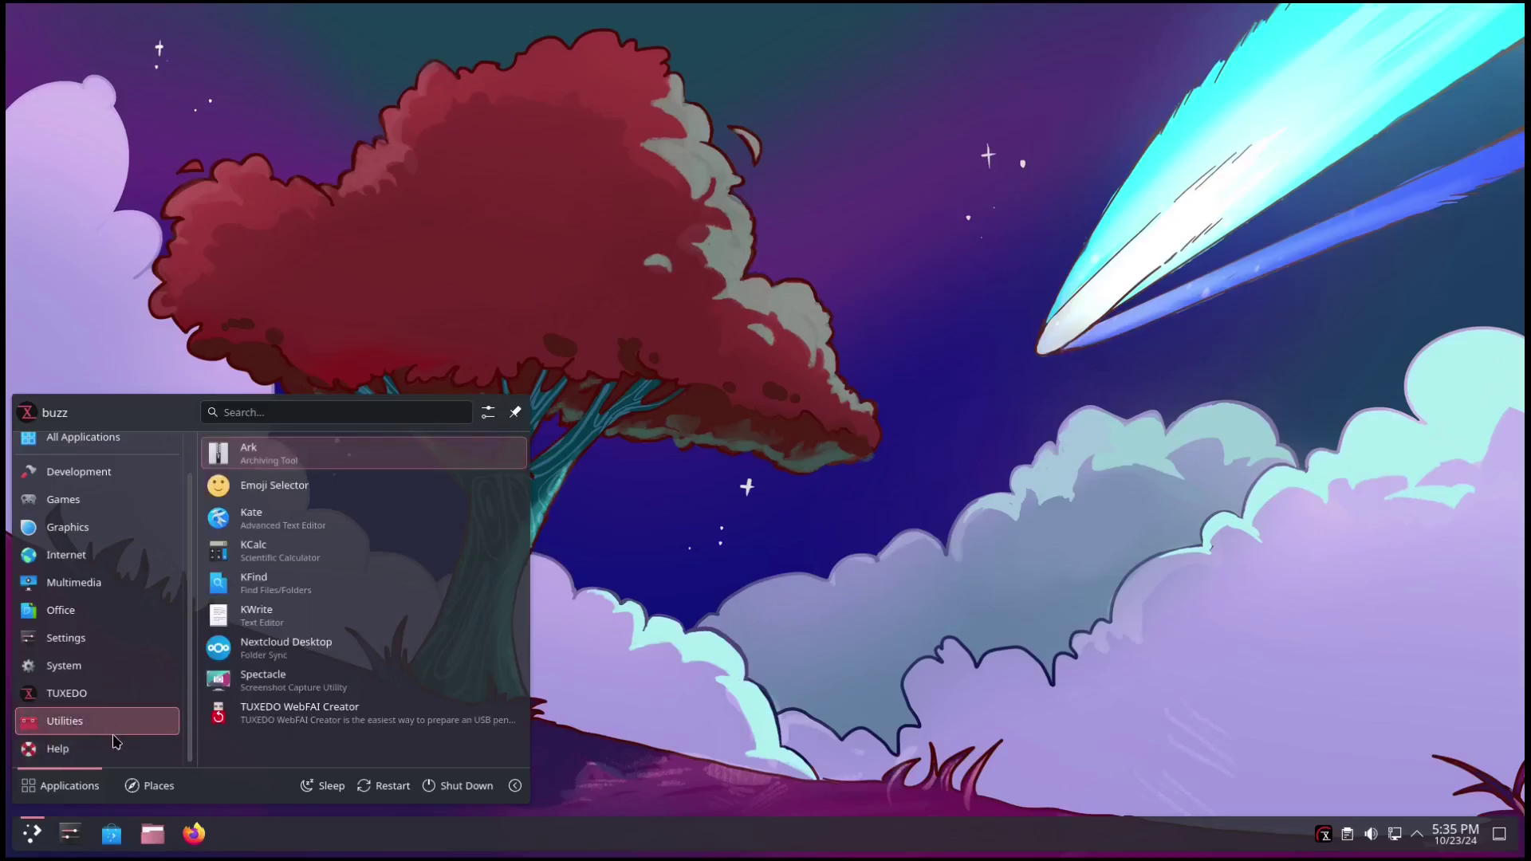
pyautogui.click(89, 691)
# Dismiss the Kickoff application launcher so only the empty TUXEDO OS desktop remains.
pyautogui.click(851, 540)
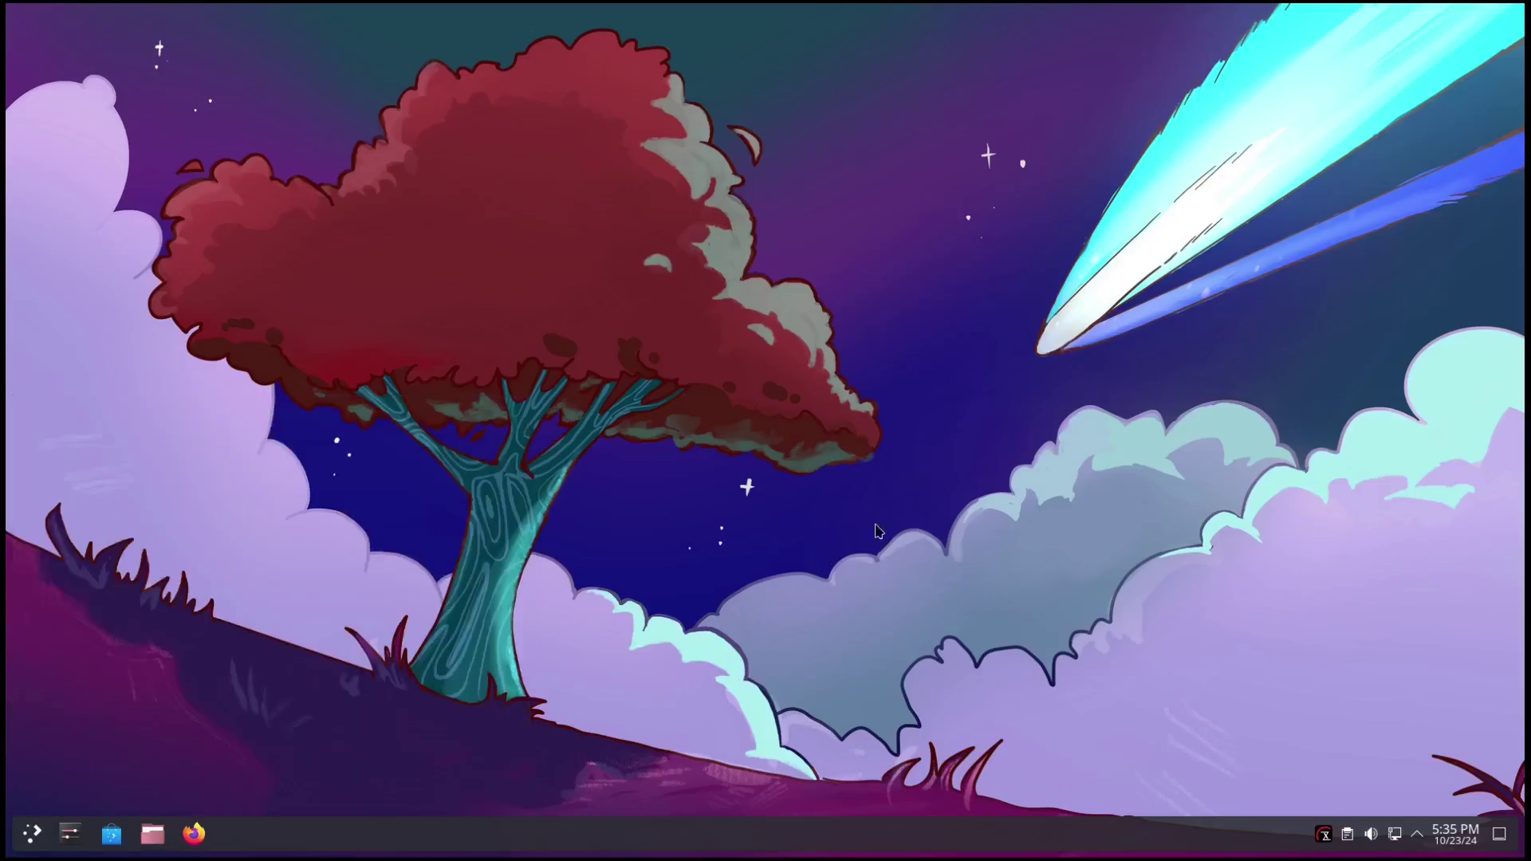